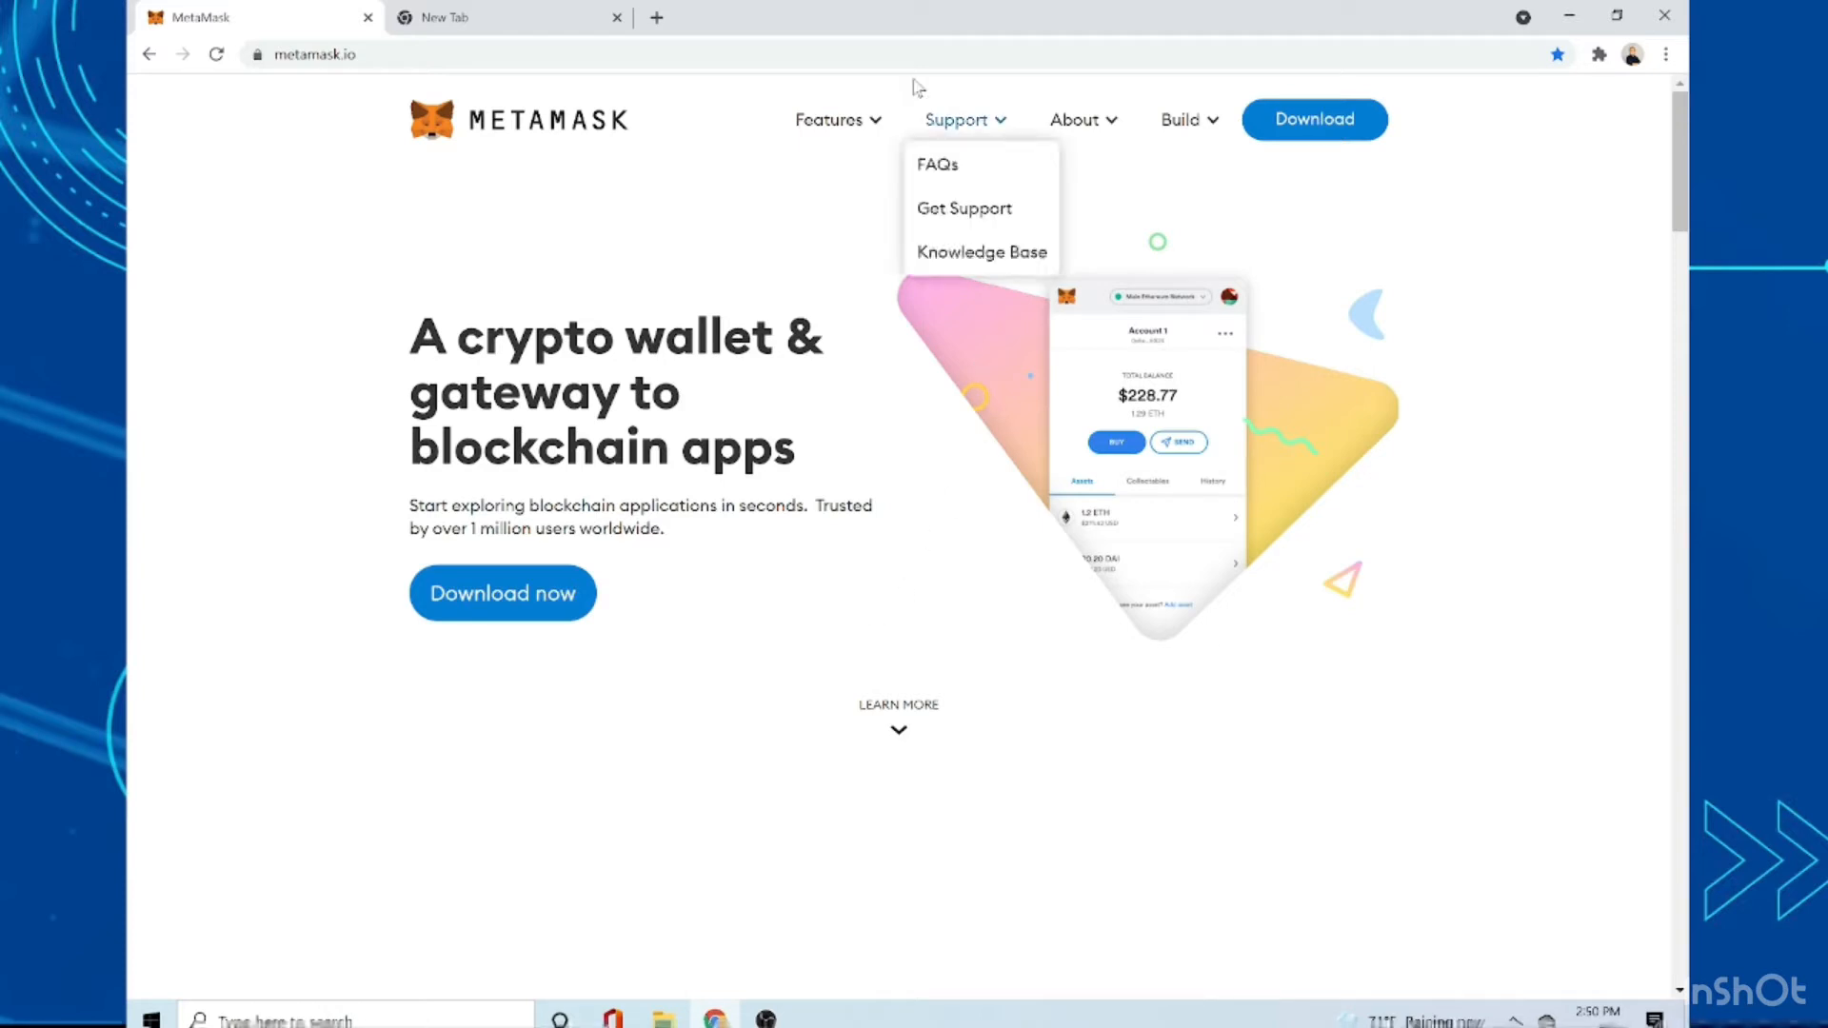
mouse_move(891, 128)
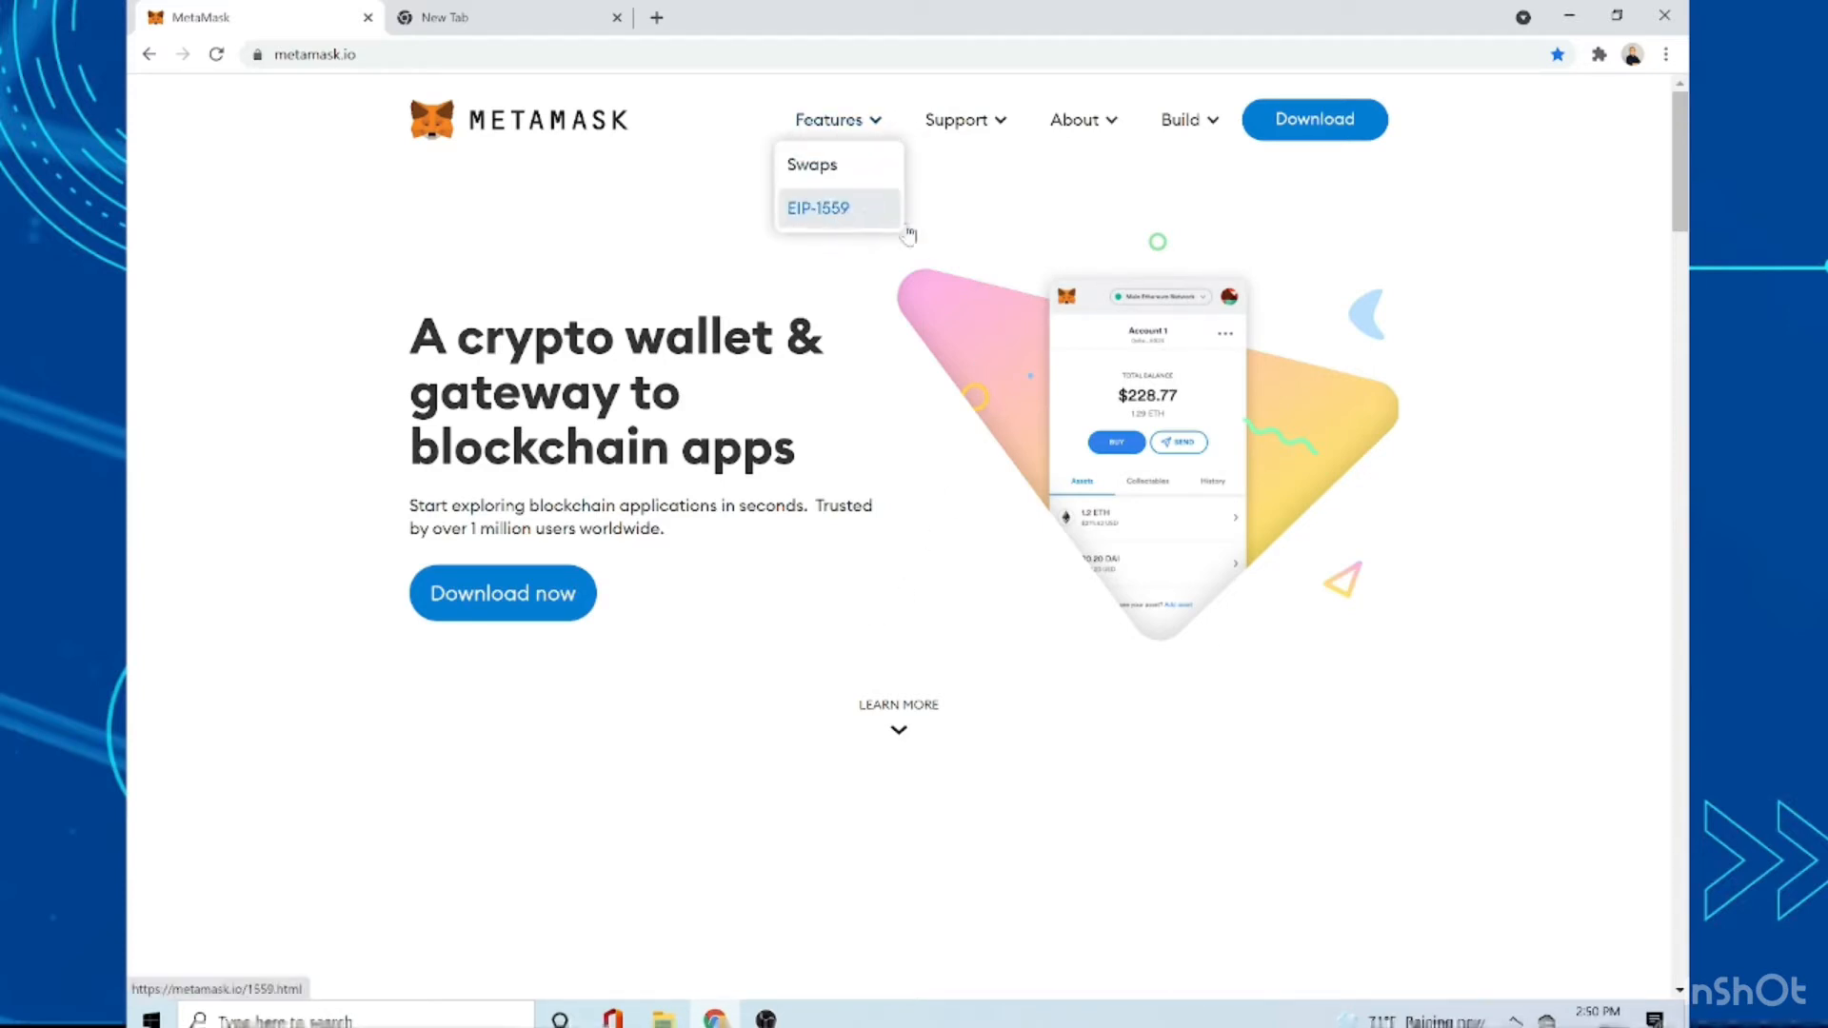
left_click(875, 129)
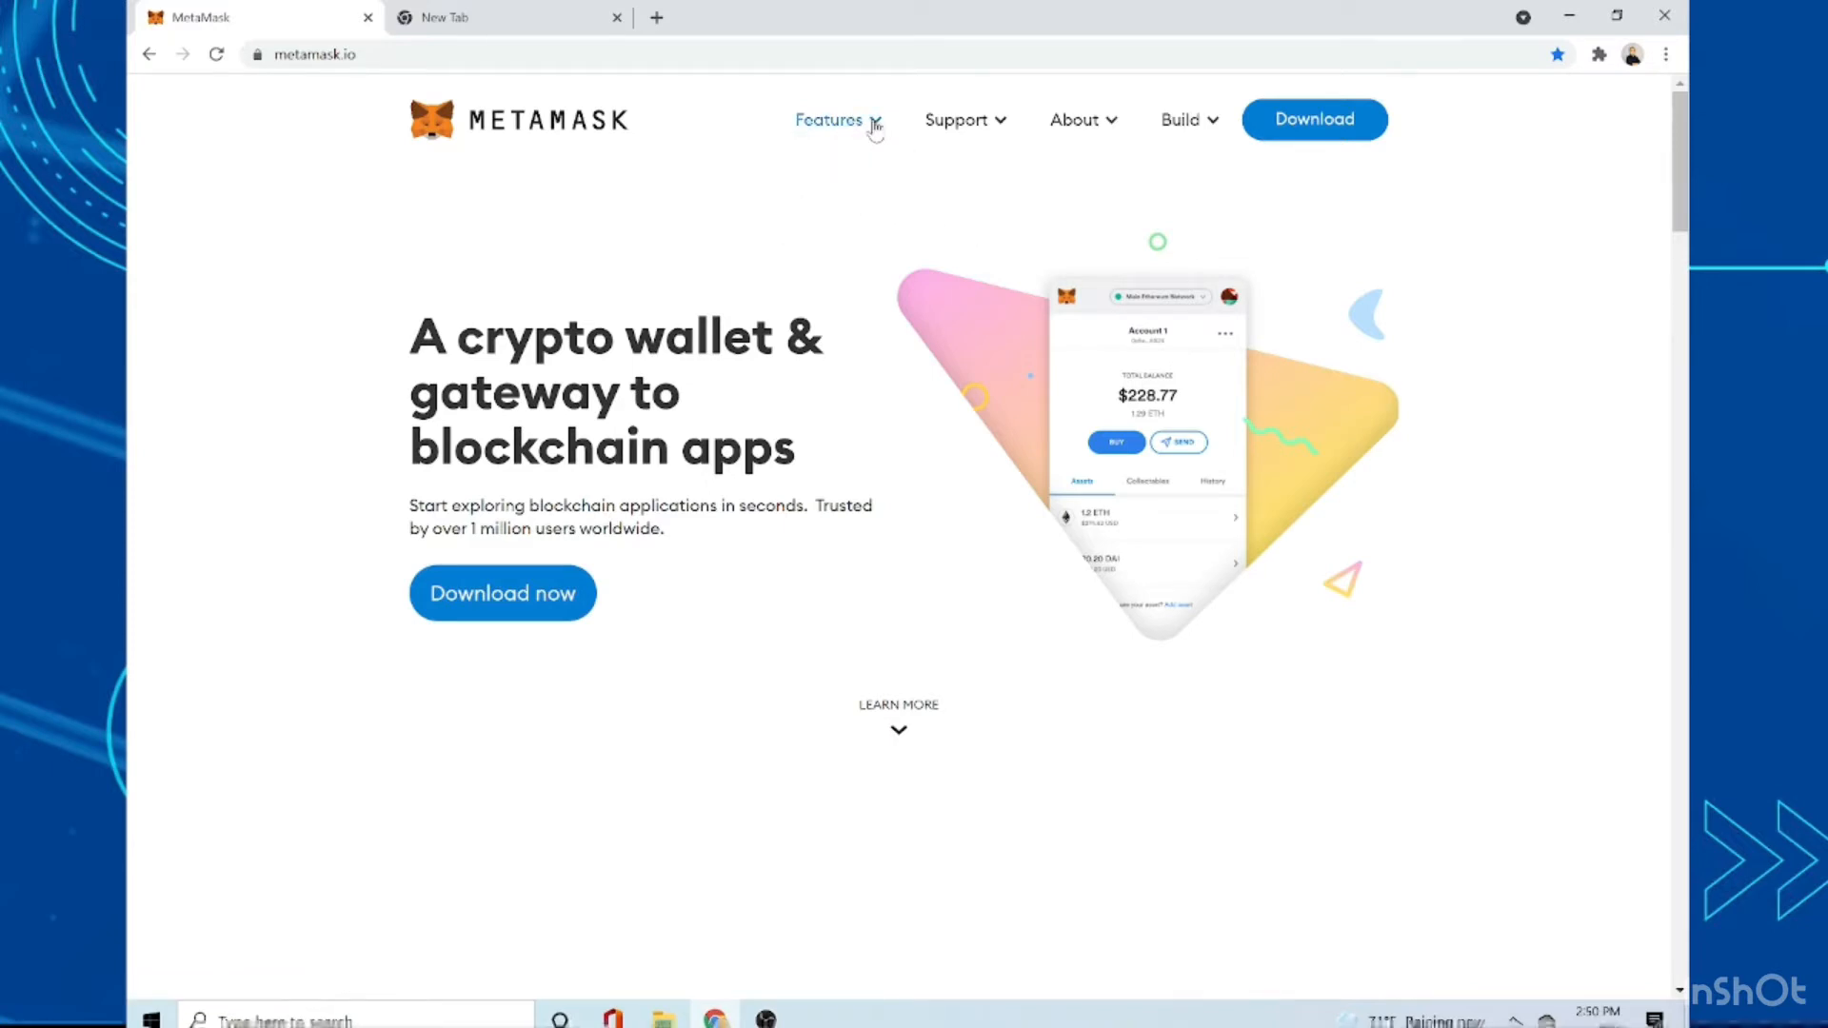
mouse_move(991, 126)
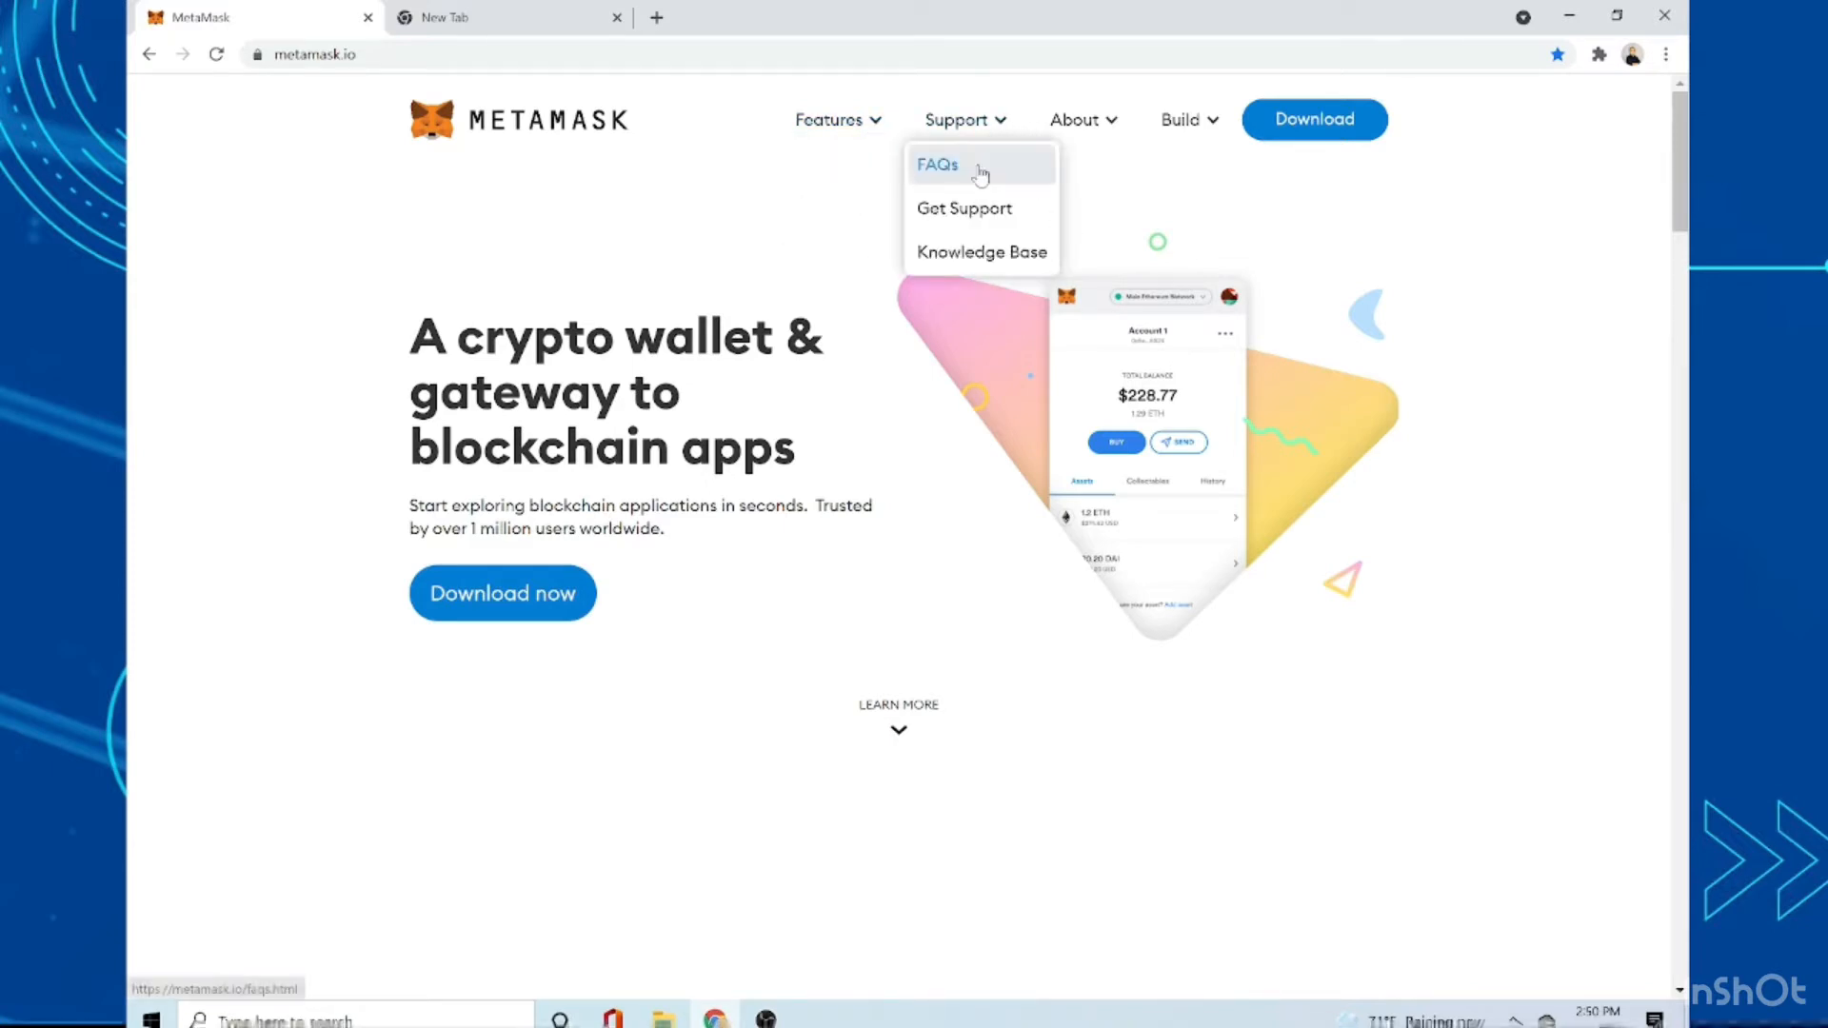
mouse_move(1095, 124)
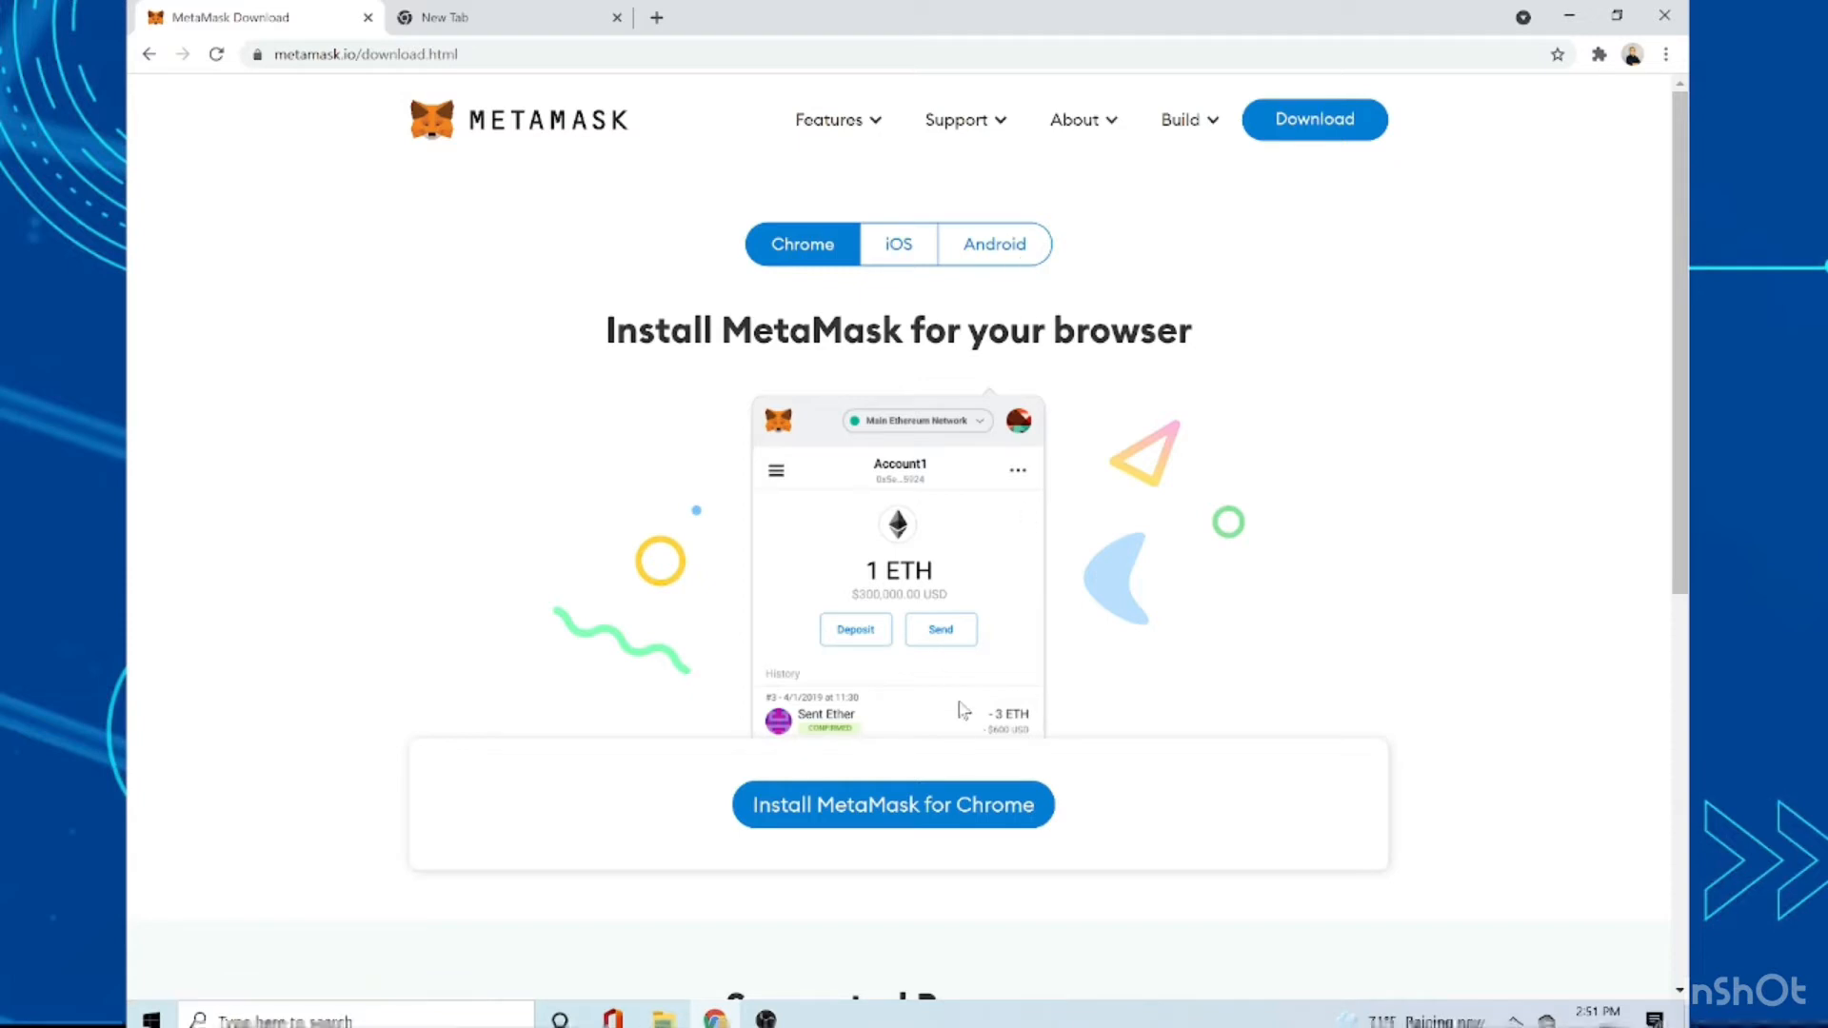
- Install the MetaMask extension for Chrome from the Chrome Web Store, approving its requested permissions
left_click(906, 809)
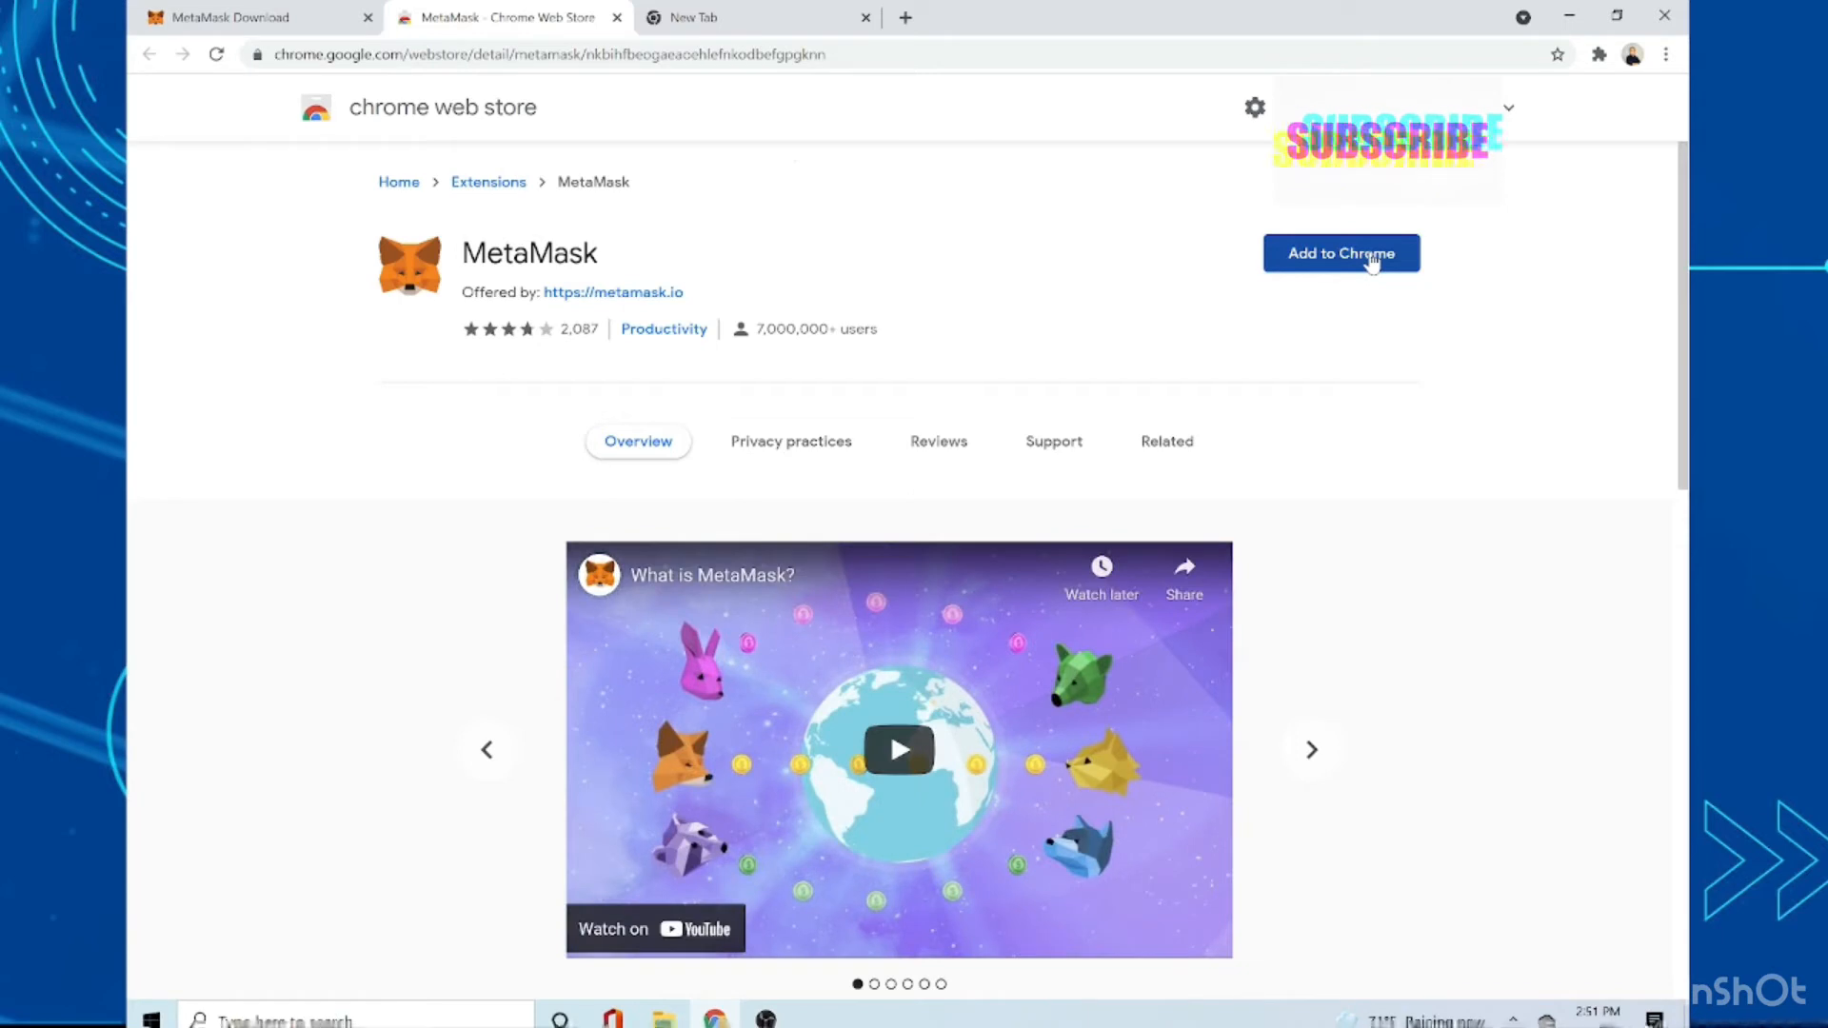
left_click(1372, 263)
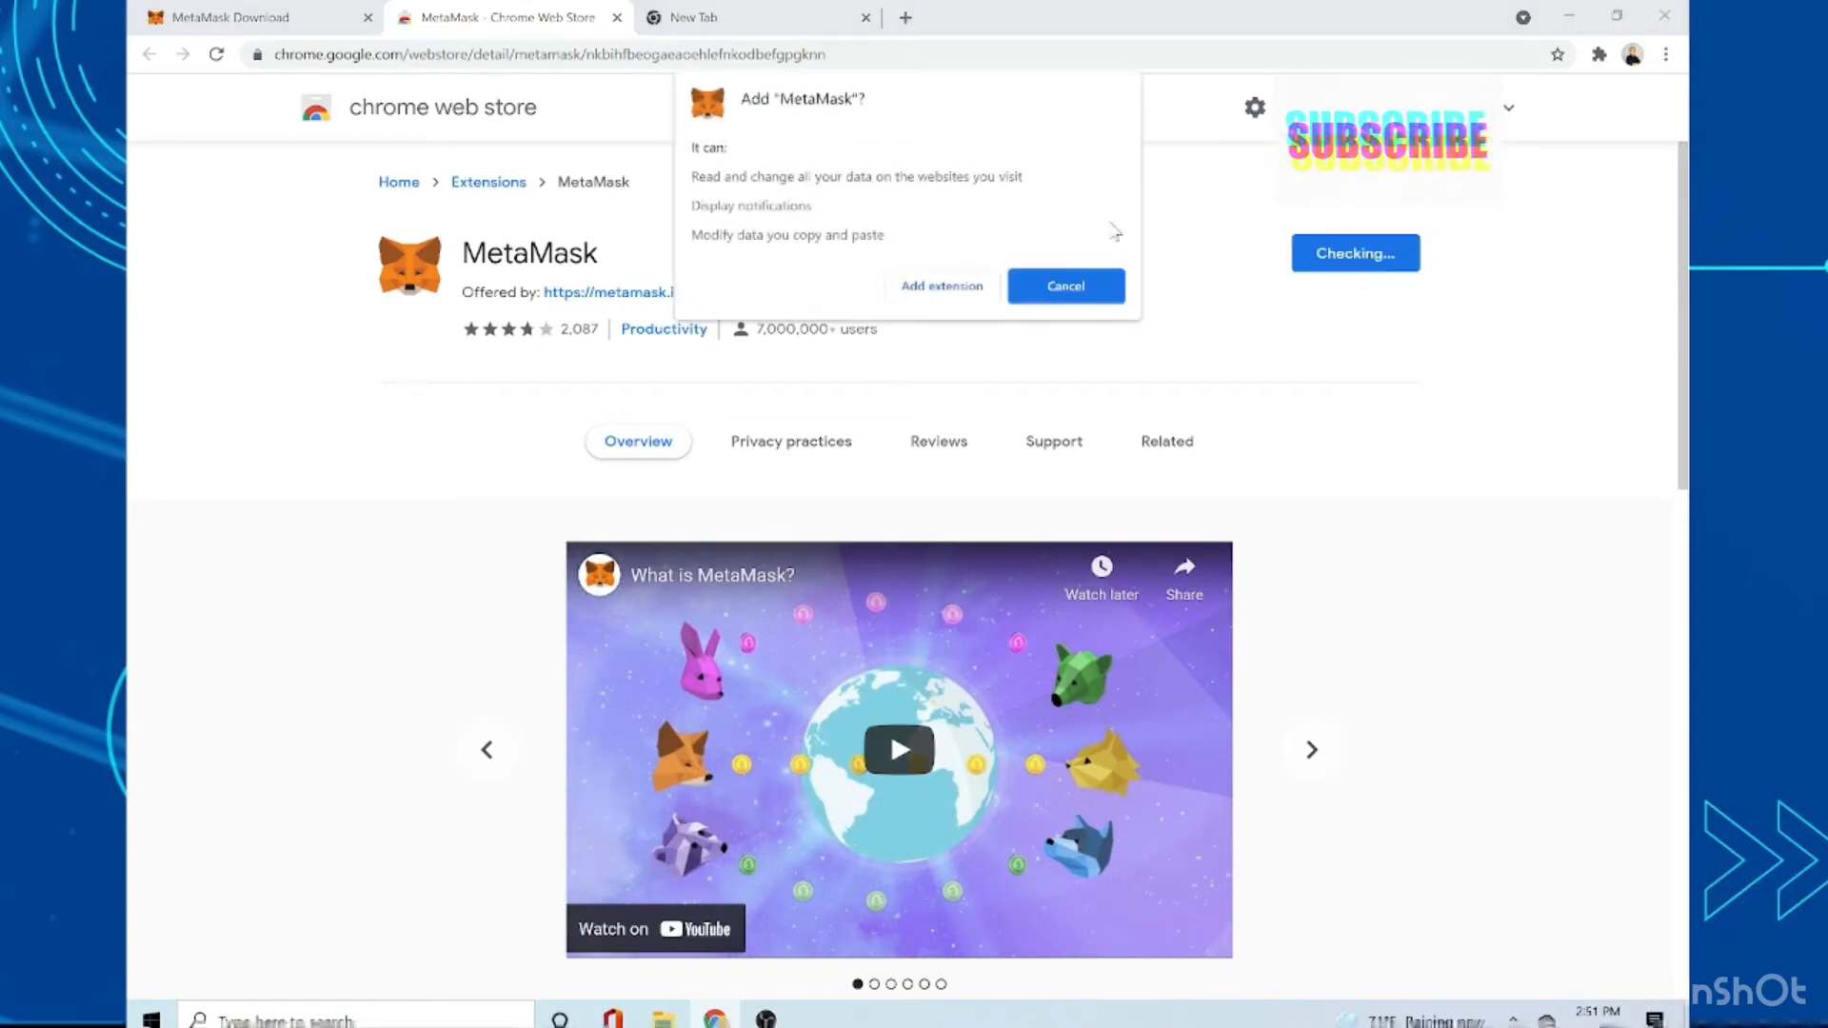
left_click(967, 299)
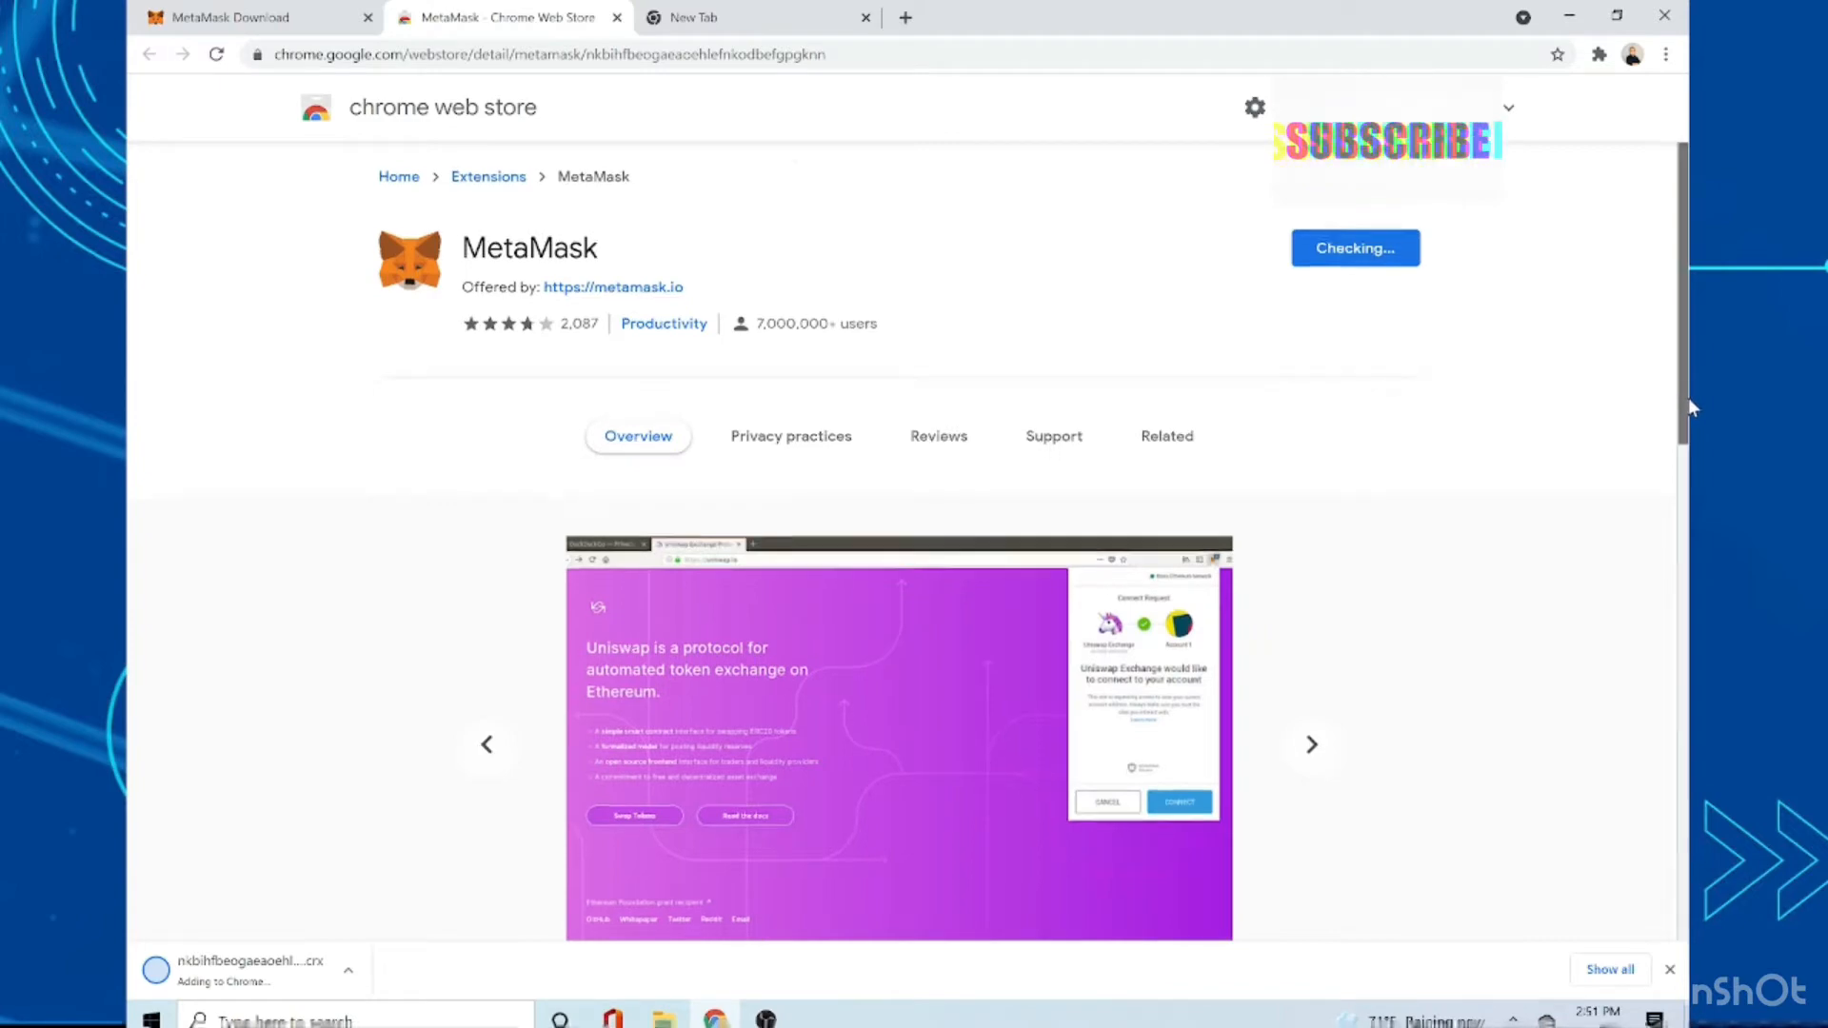
left_click_drag(1691, 400, 1691, 642)
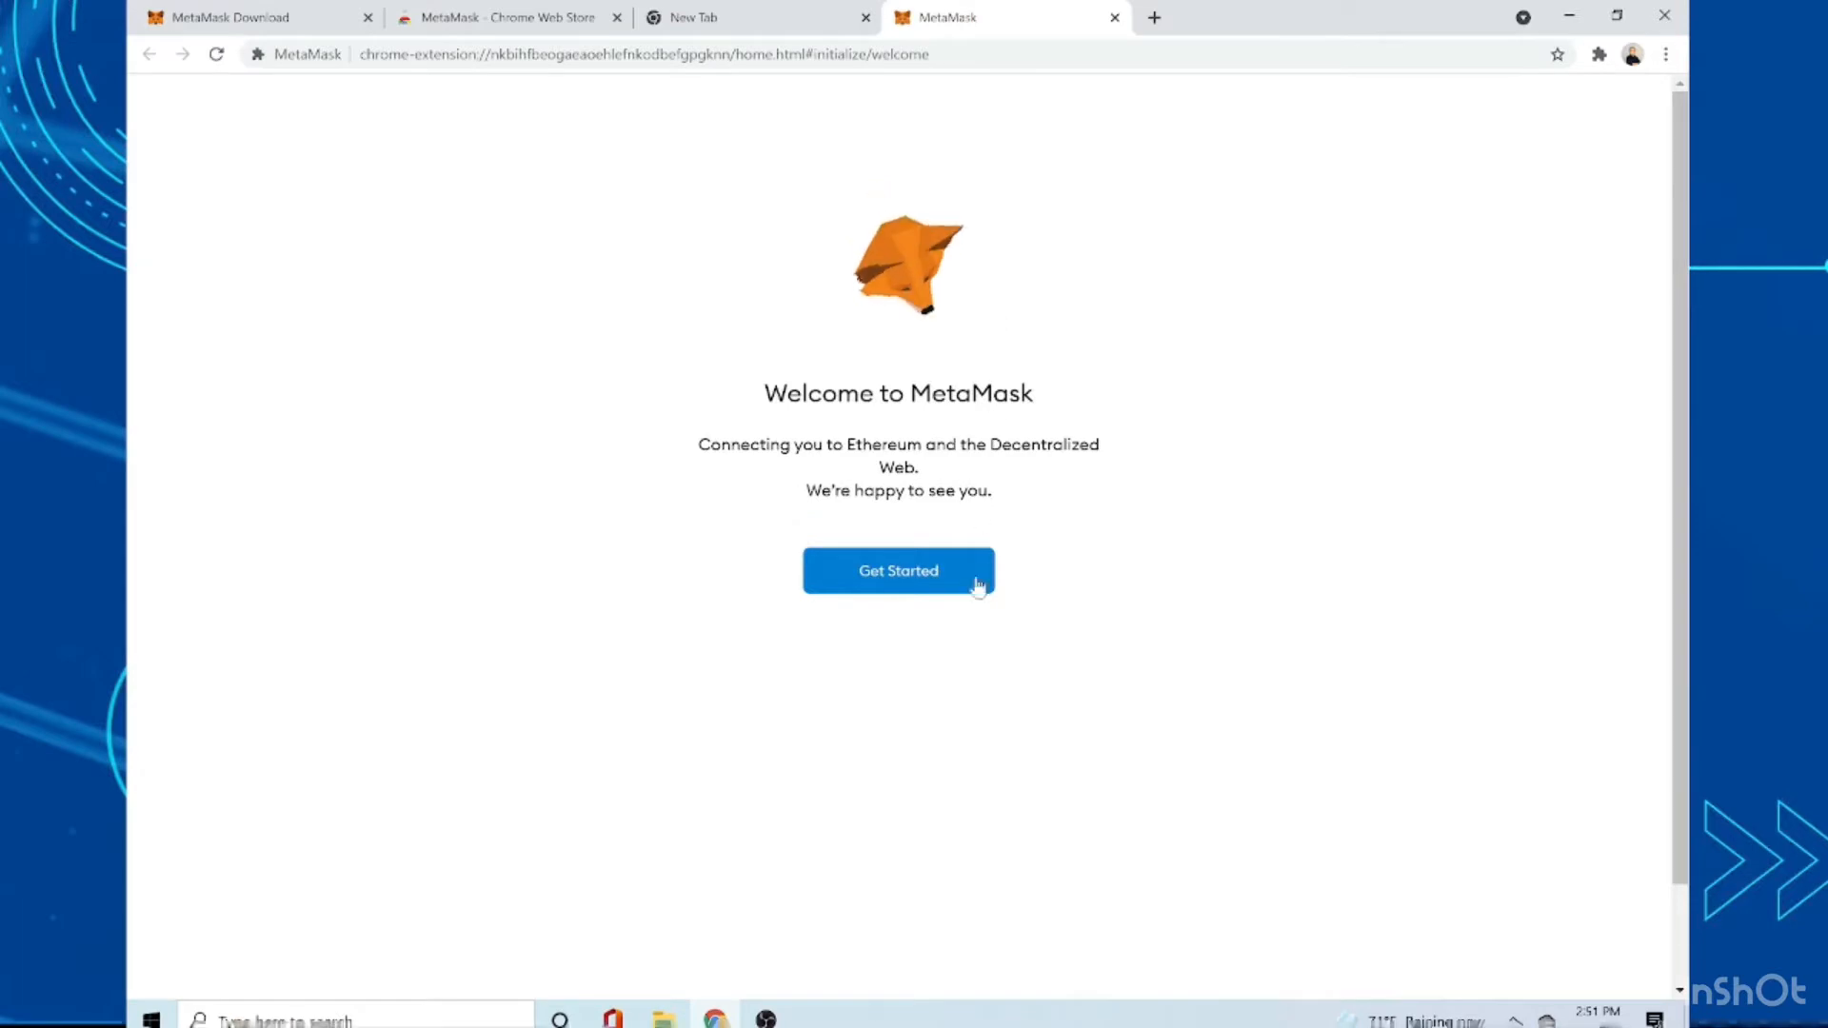
- Start the setup of a new MetaMask wallet and agree to share anonymized usage data
left_click(916, 572)
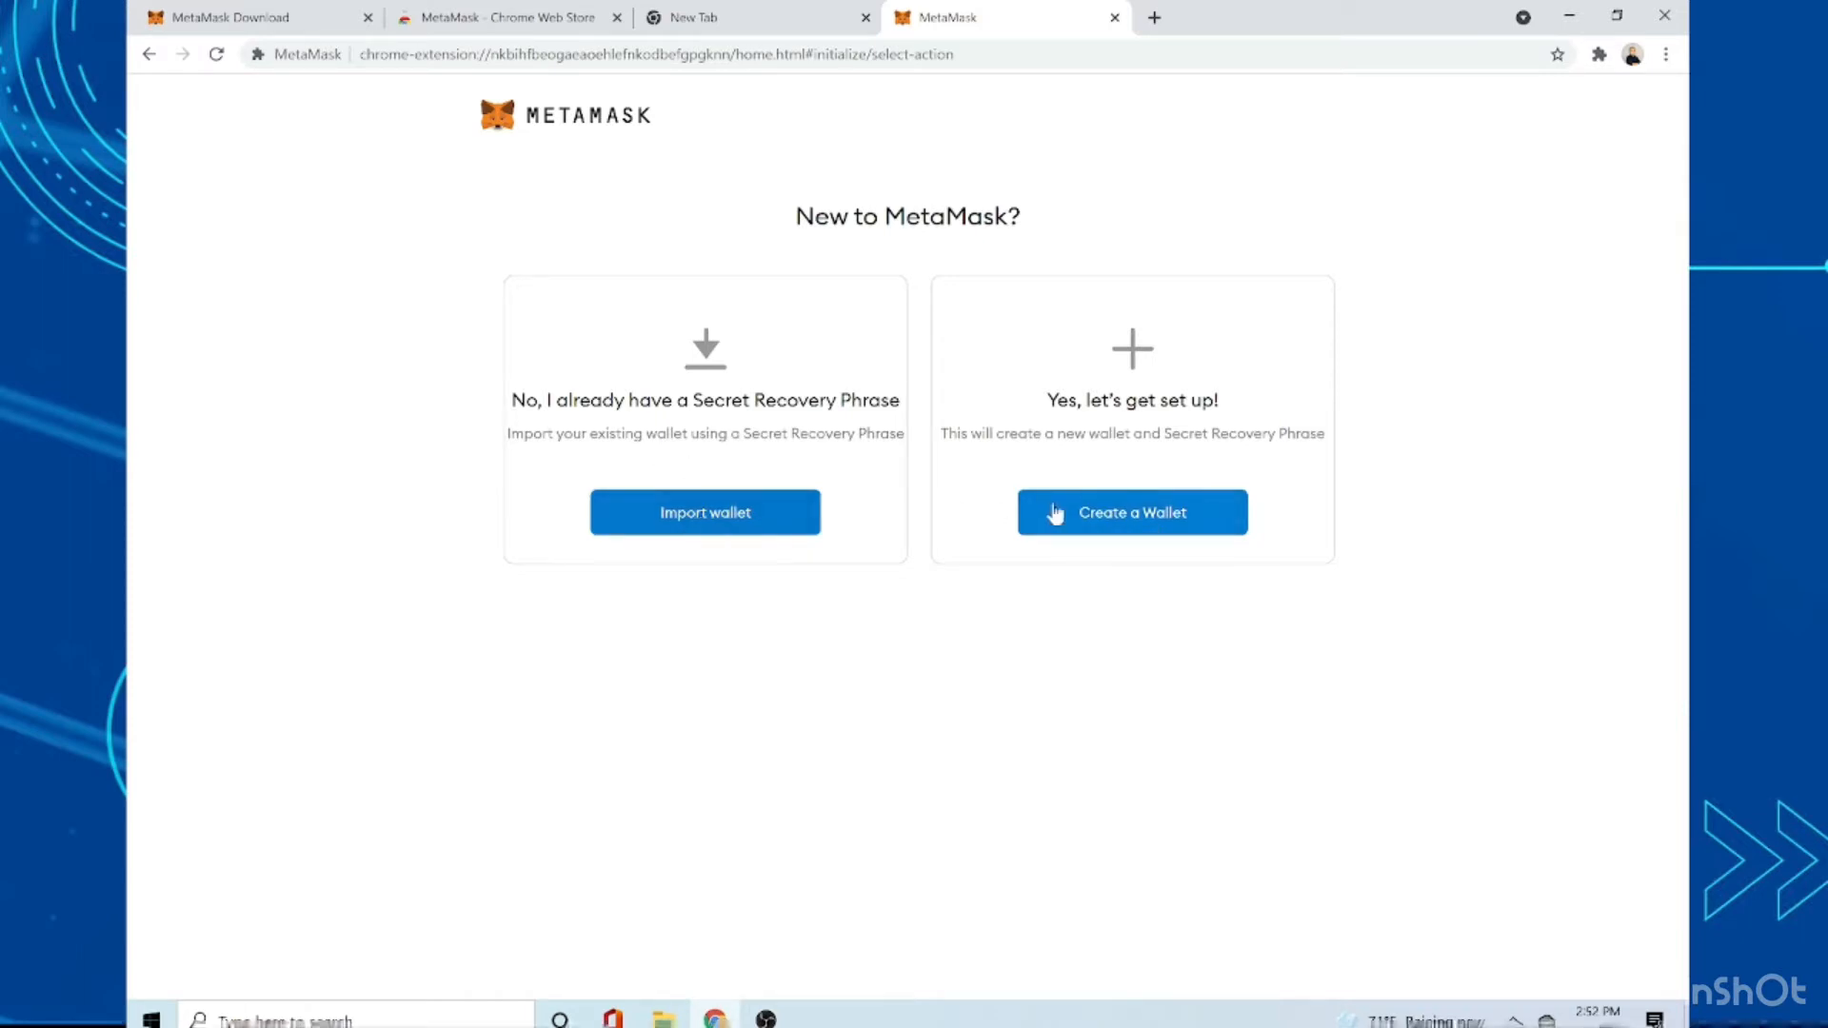
left_click(1161, 515)
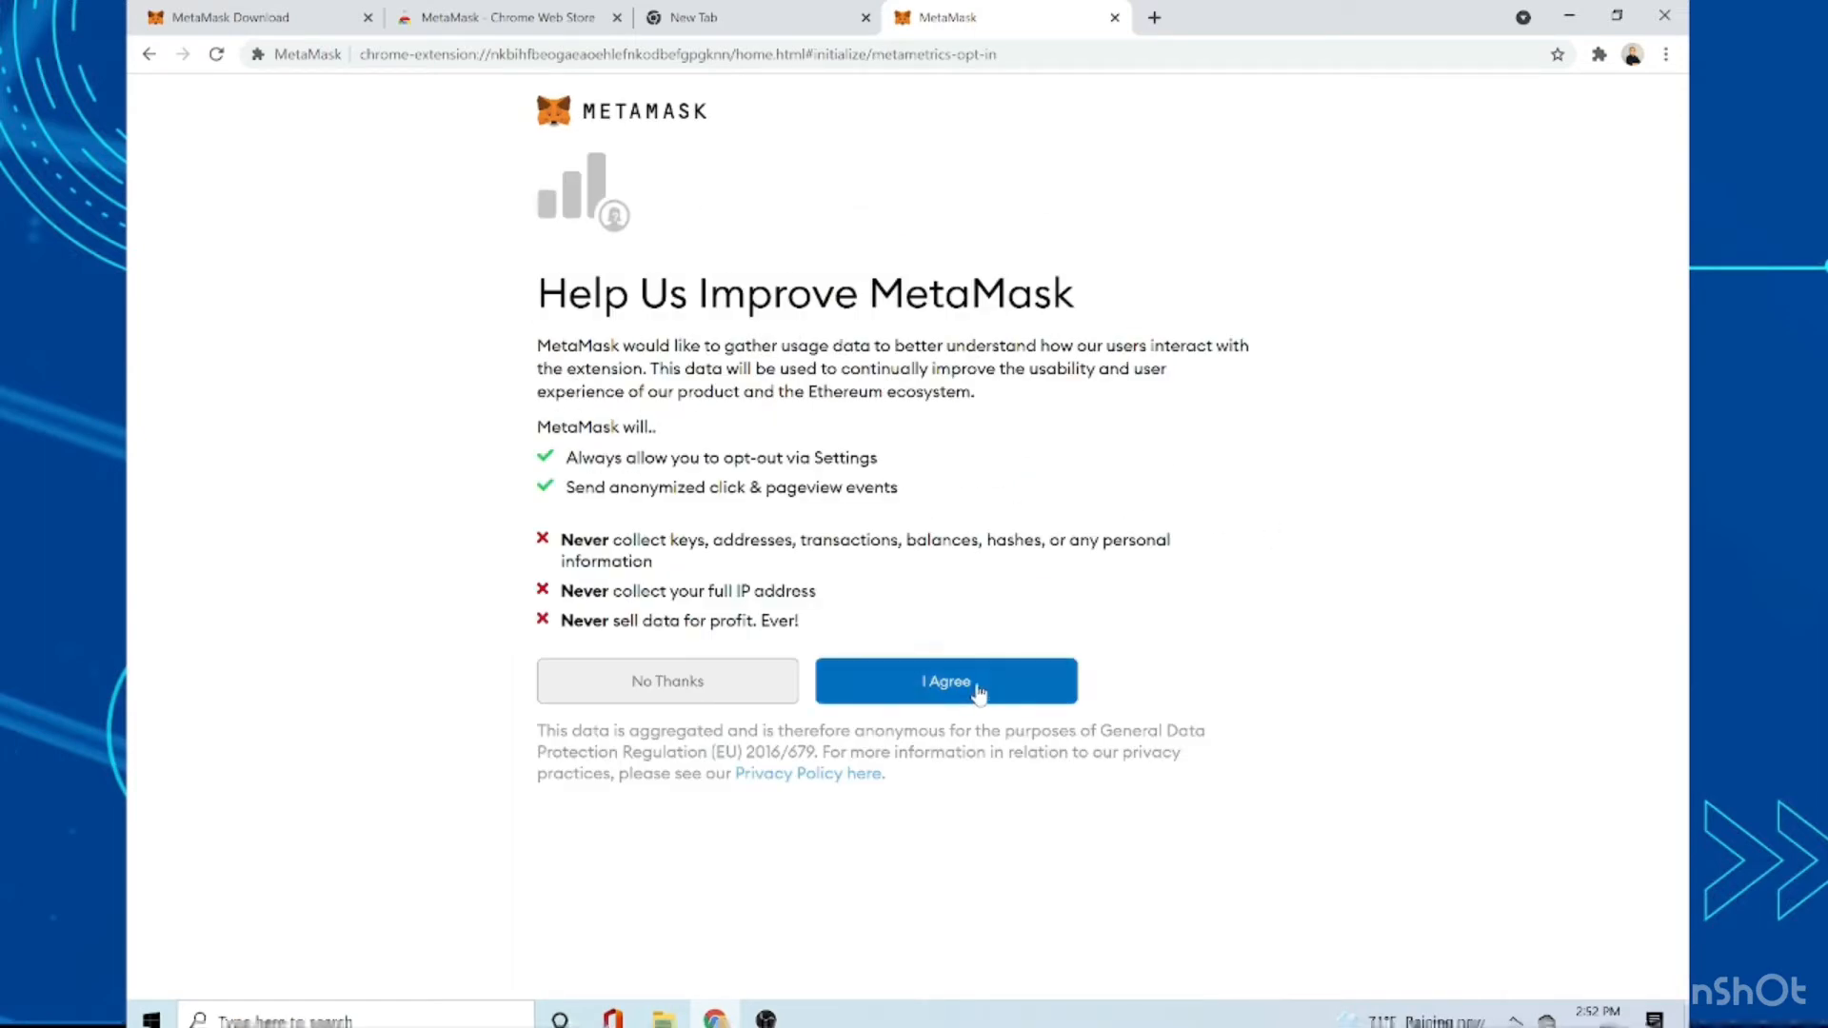
left_click(977, 688)
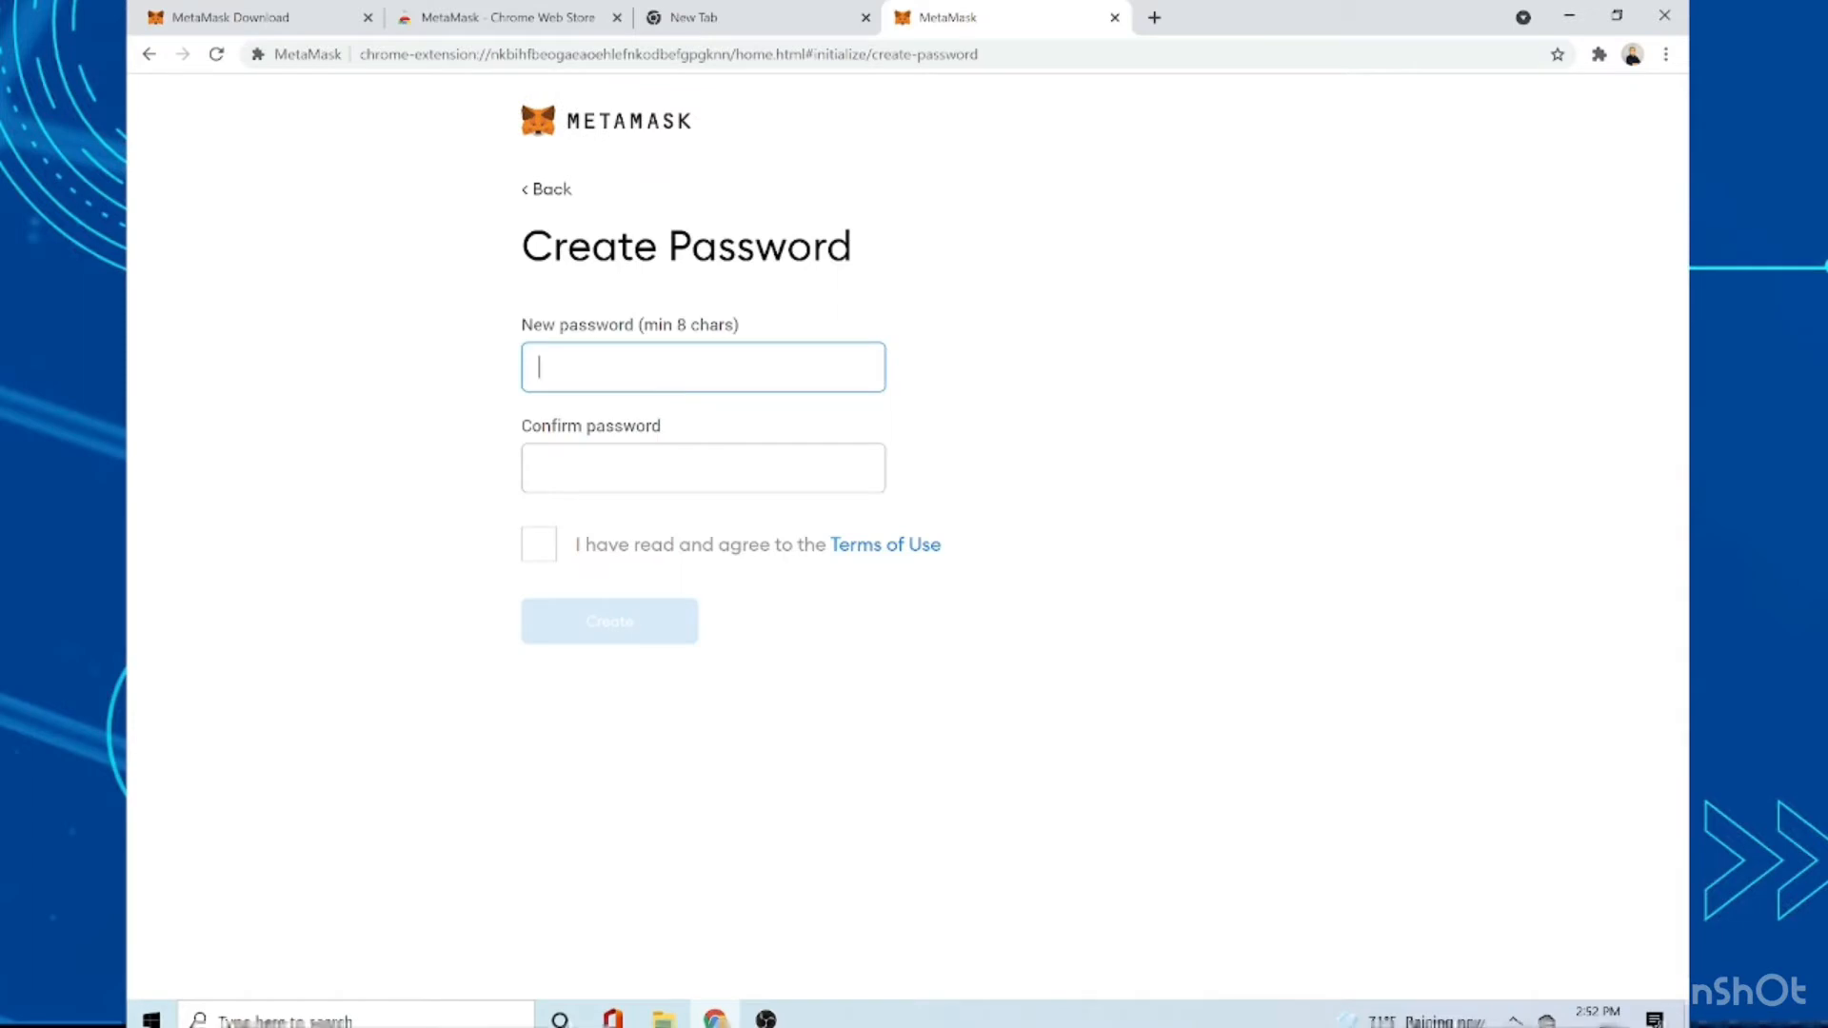
- Enter and confirm a new wallet password, accept the Terms of Use and create the wallet
type("aaaaaaaa")
key("Tab")
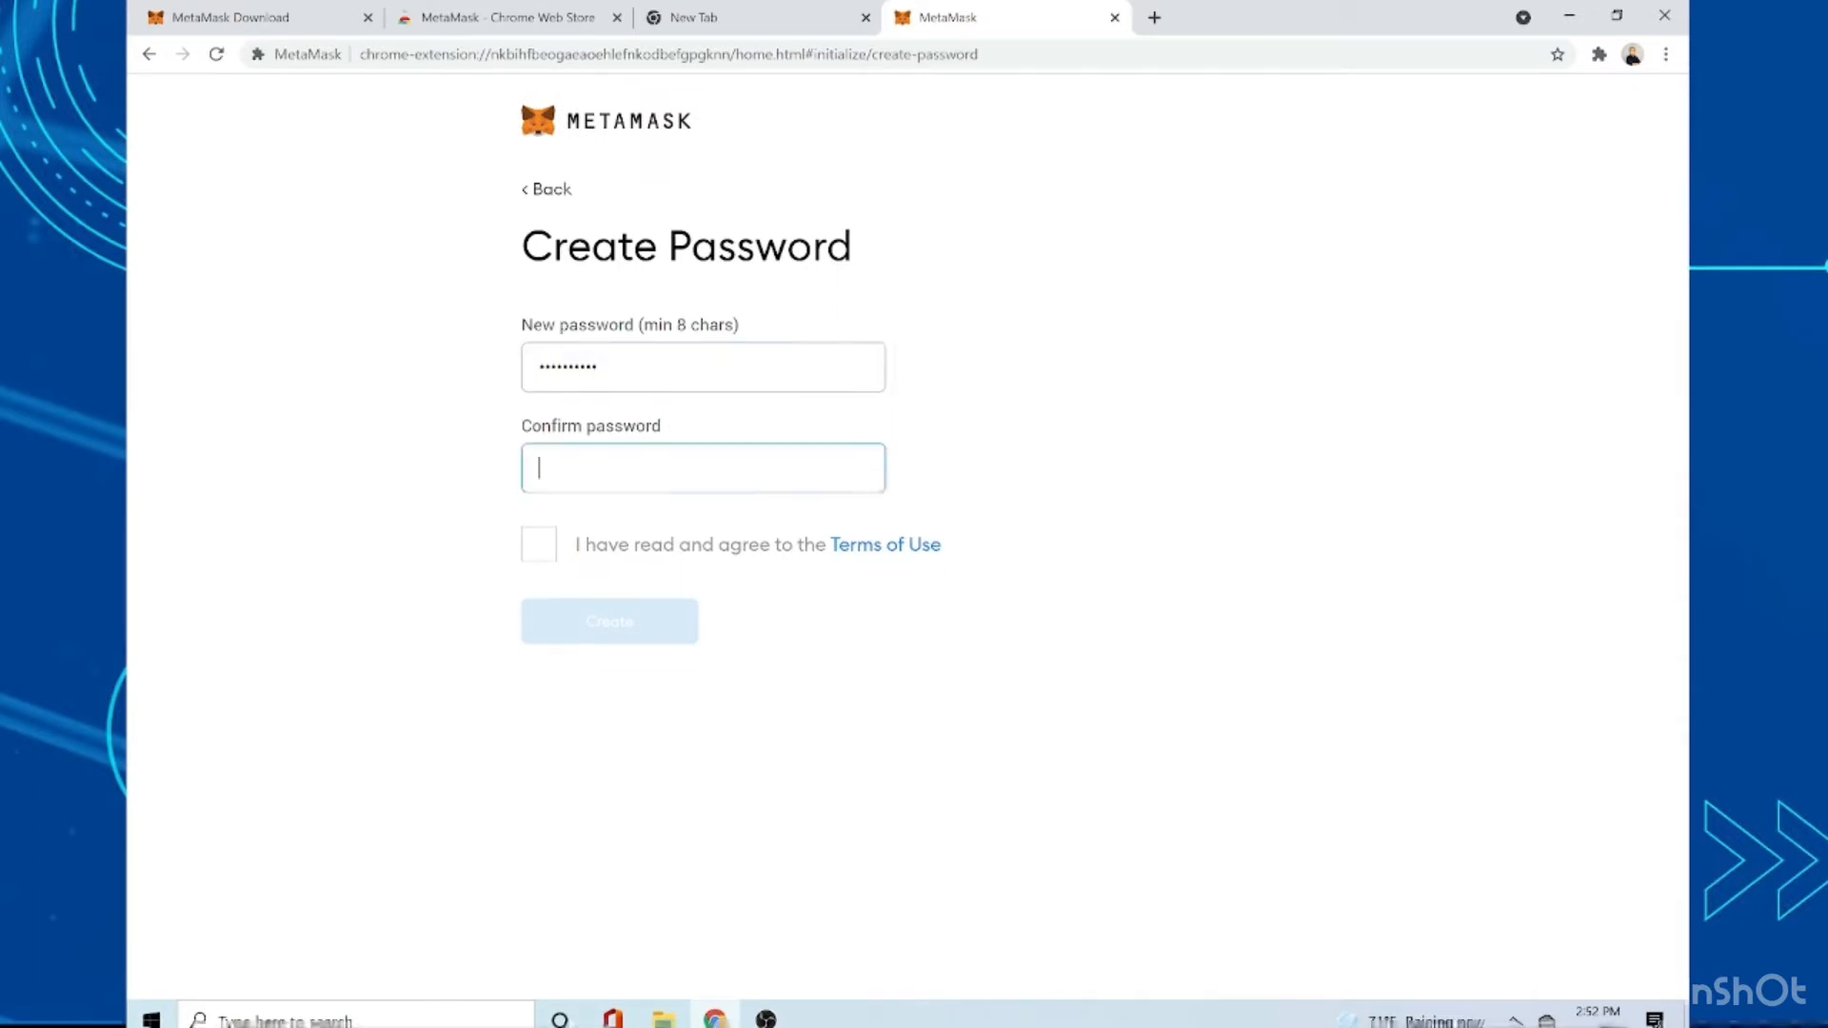
type("aaaaaaaaaaa")
left_click(544, 557)
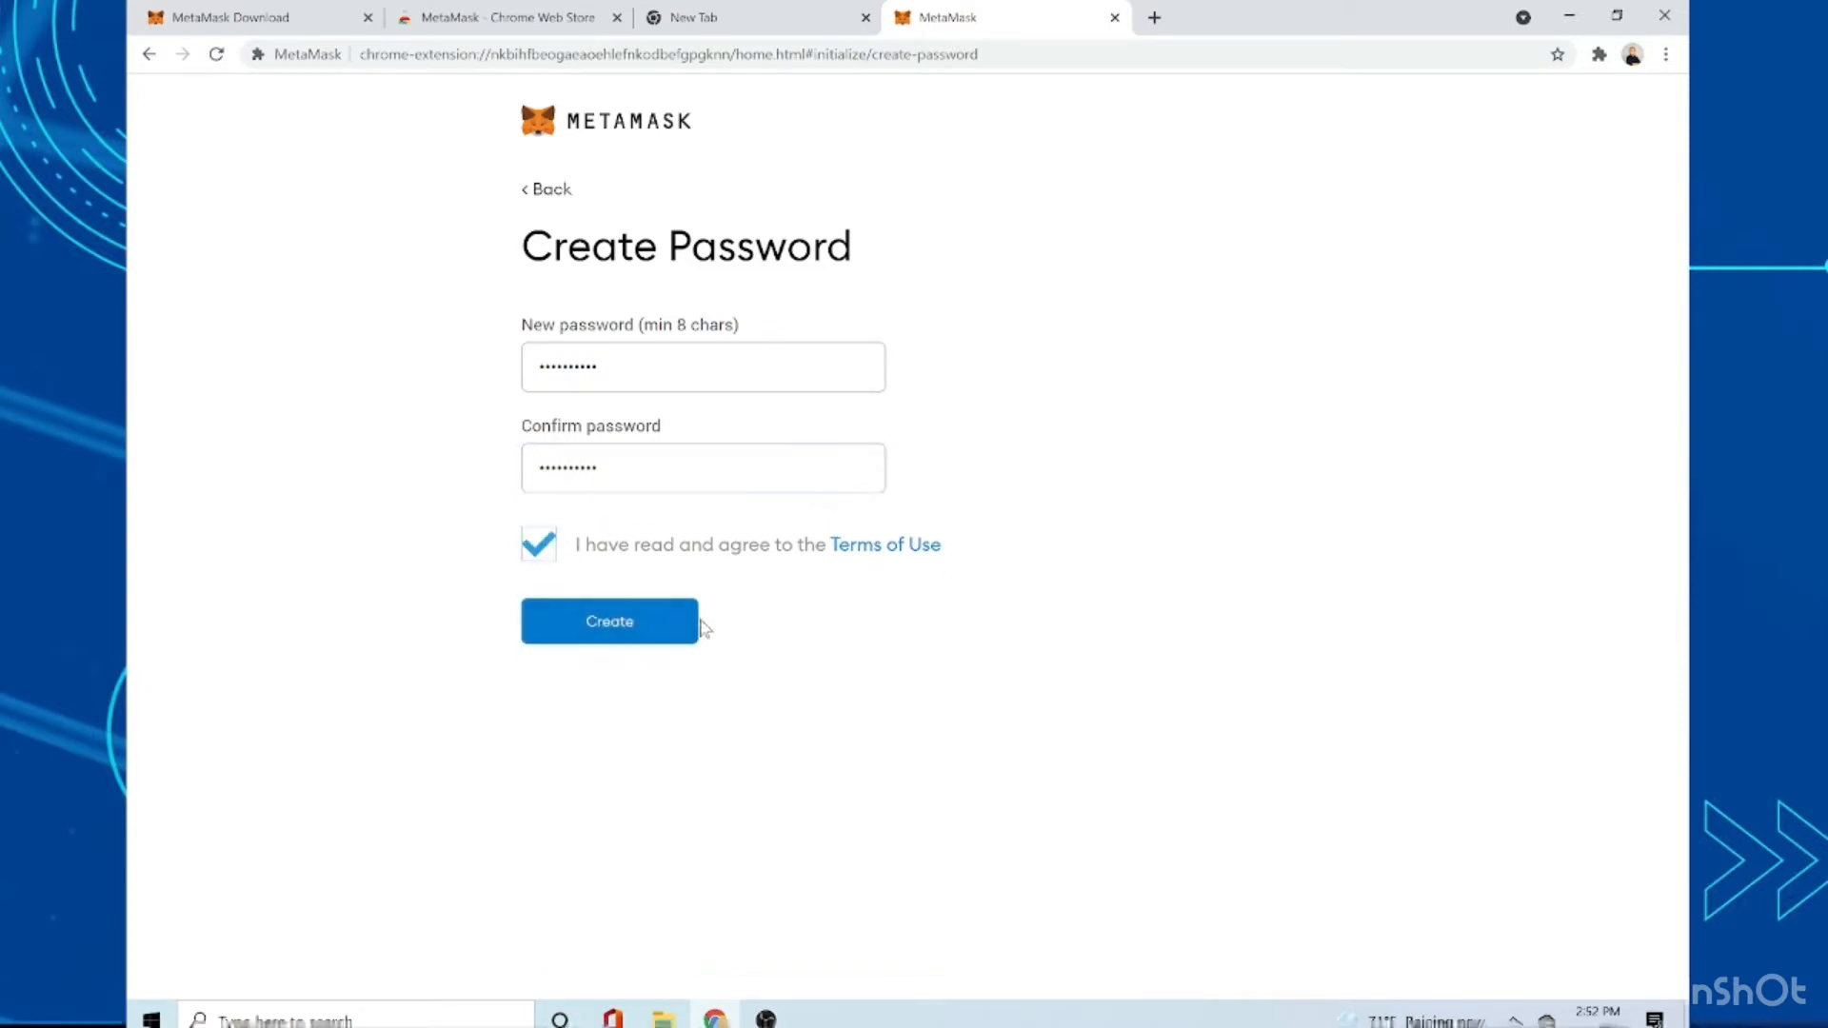
left_click(639, 632)
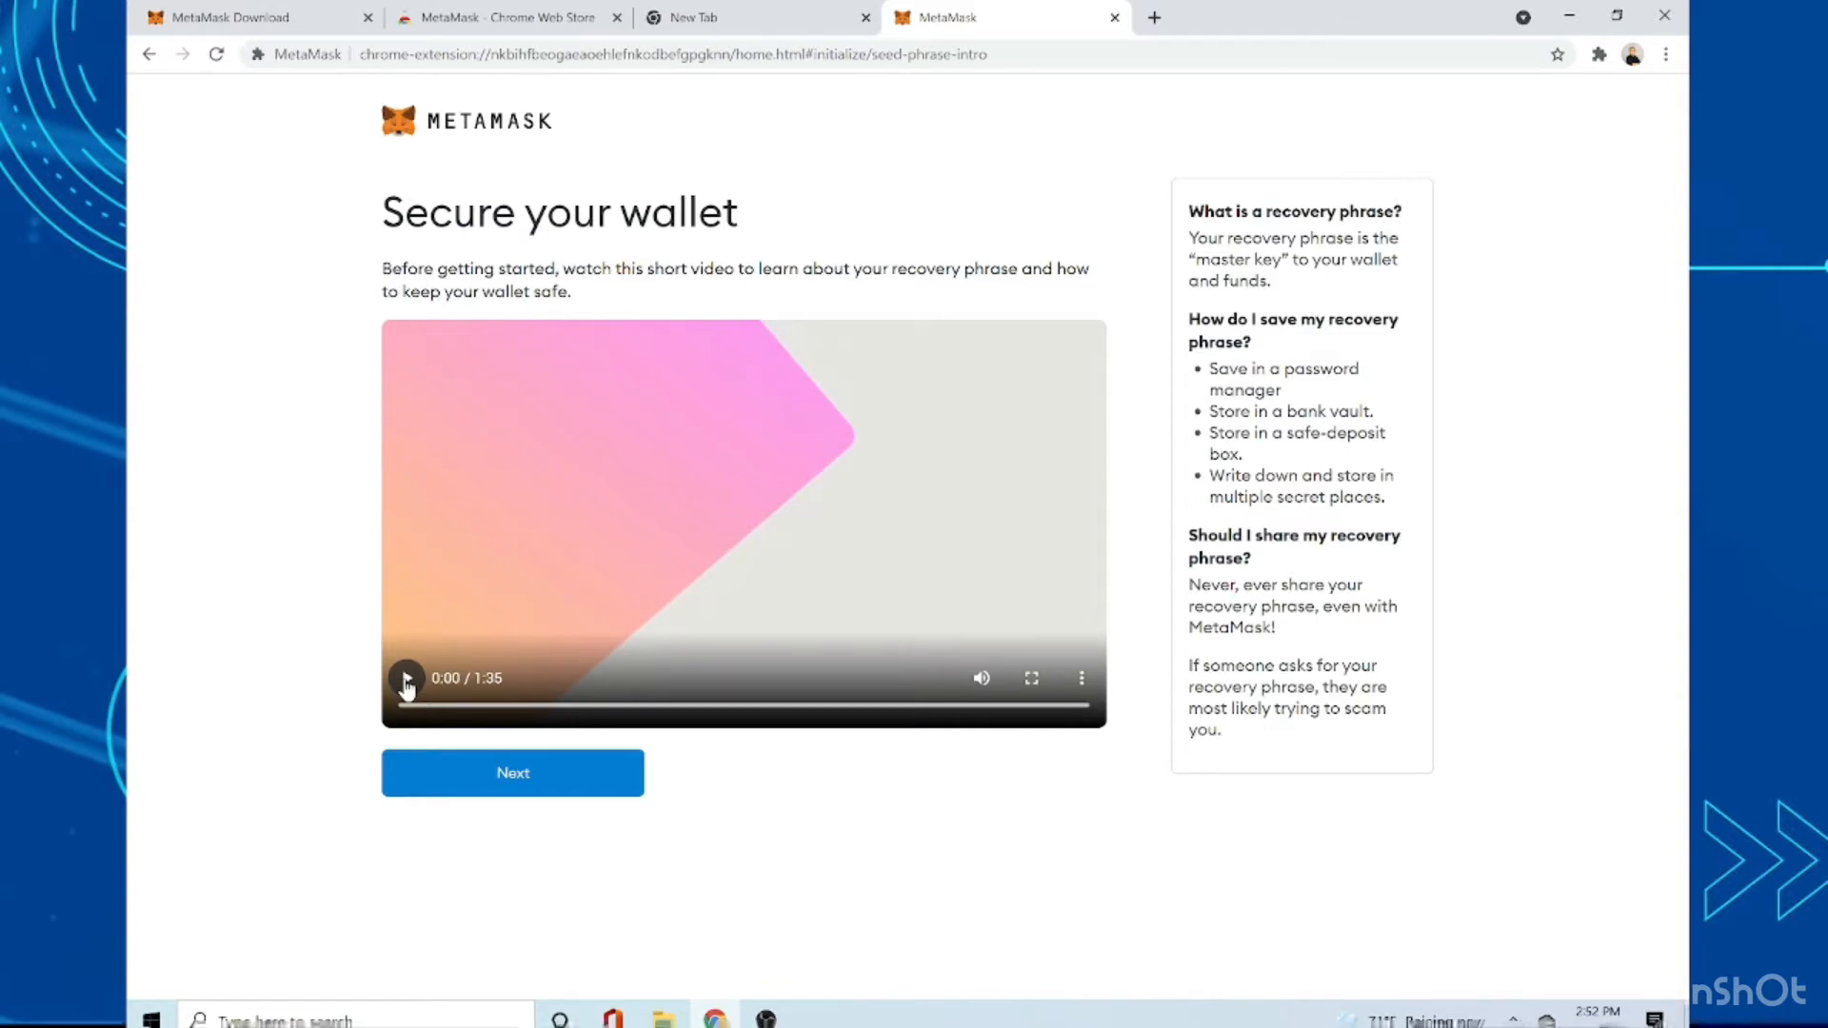
- Watch the wallet security video on recovery phrases and proceed to the secret backup phrase
left_click(407, 678)
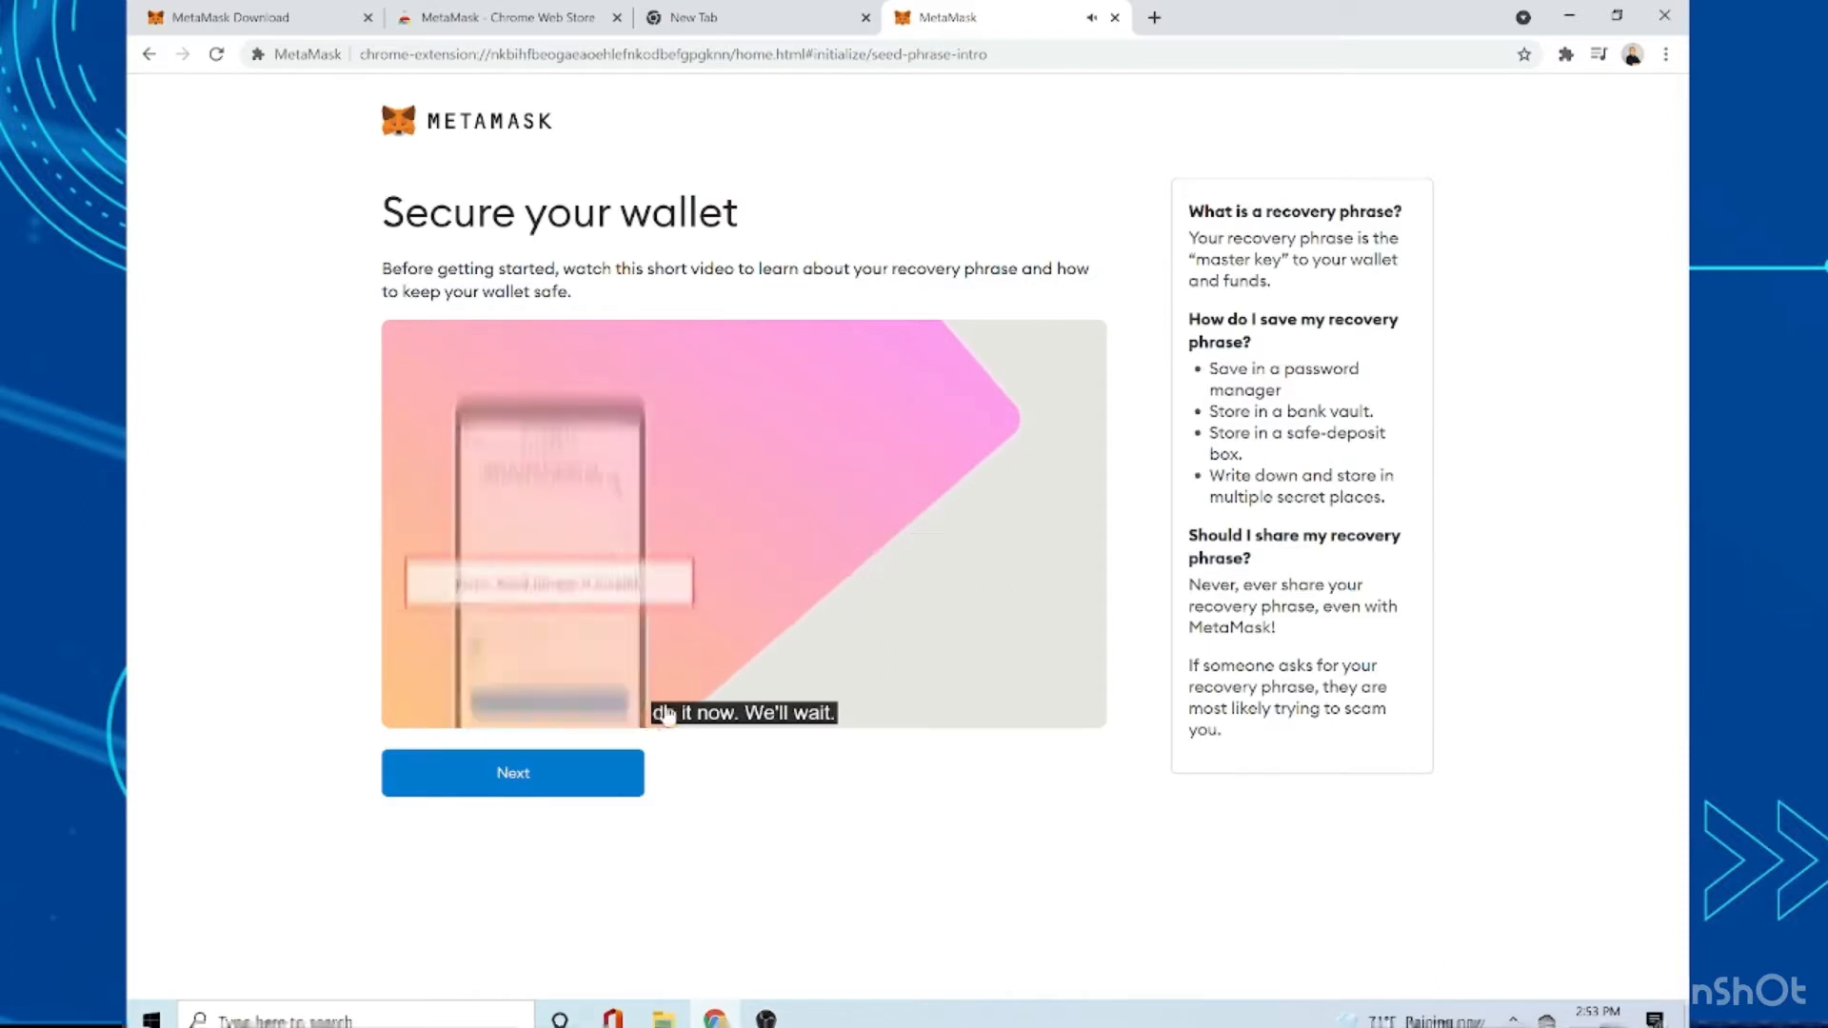
mouse_move(643, 700)
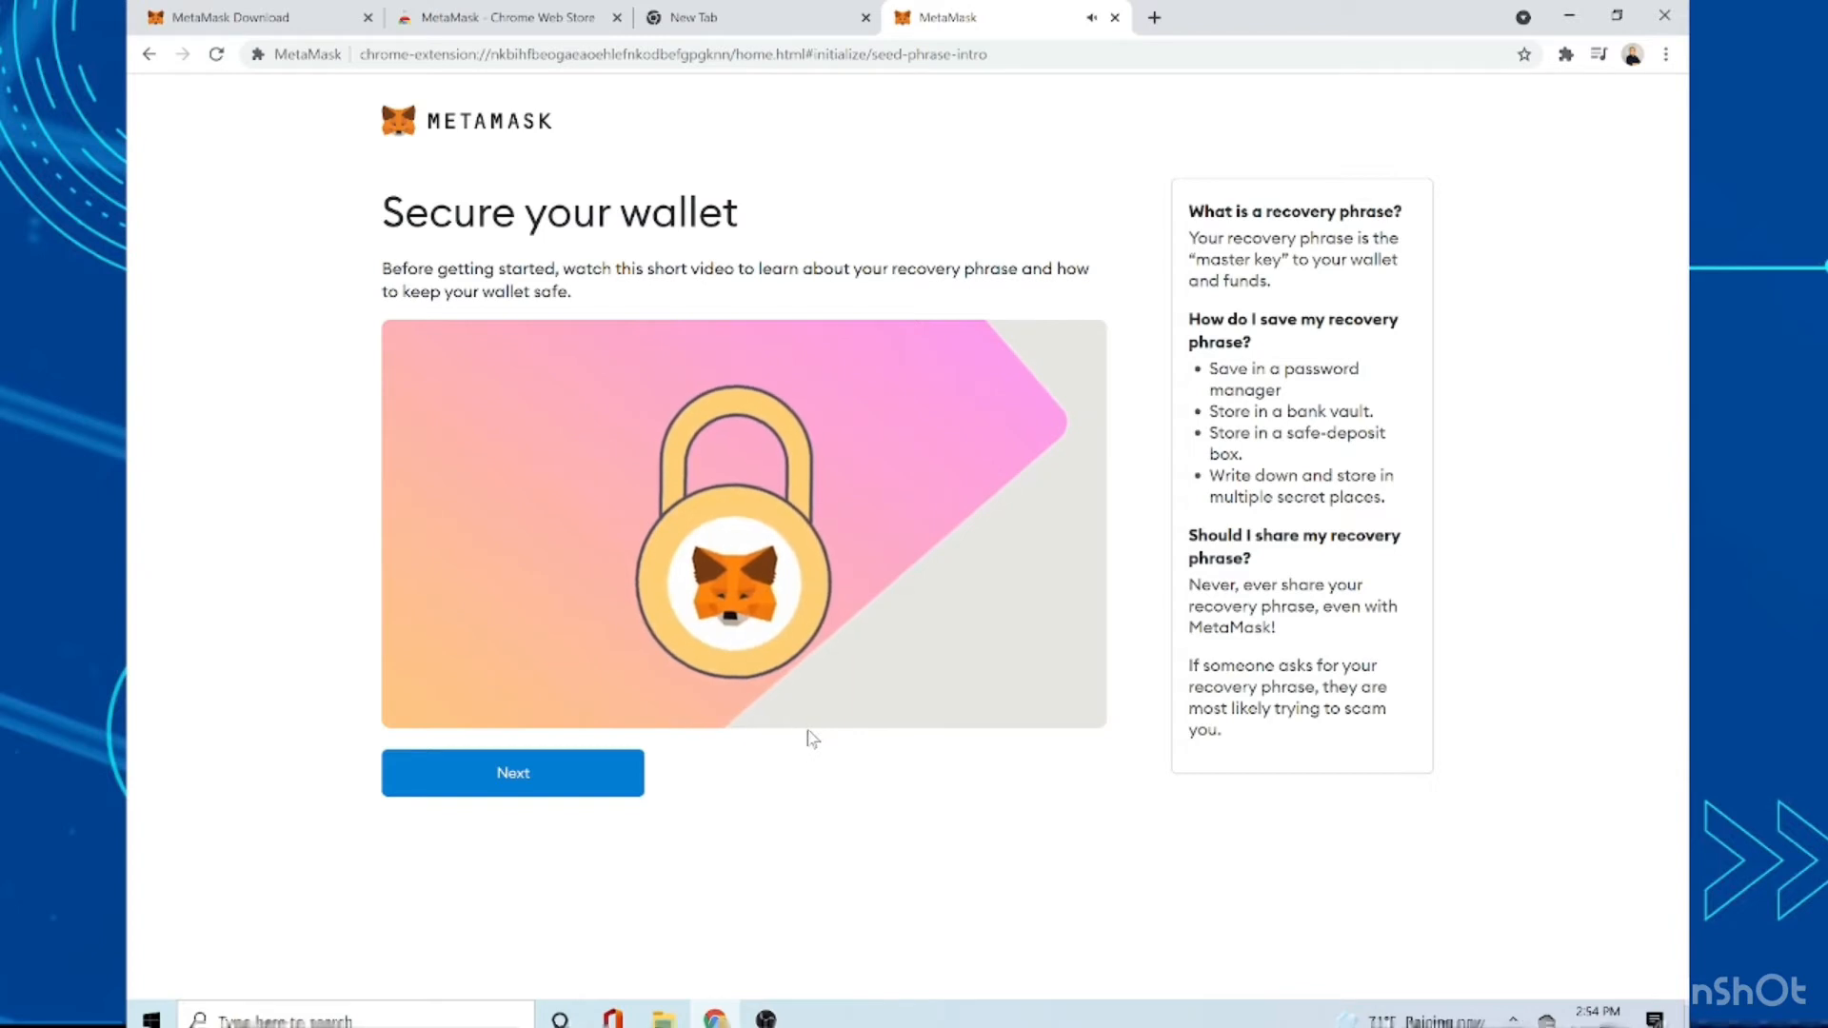
left_click(406, 680)
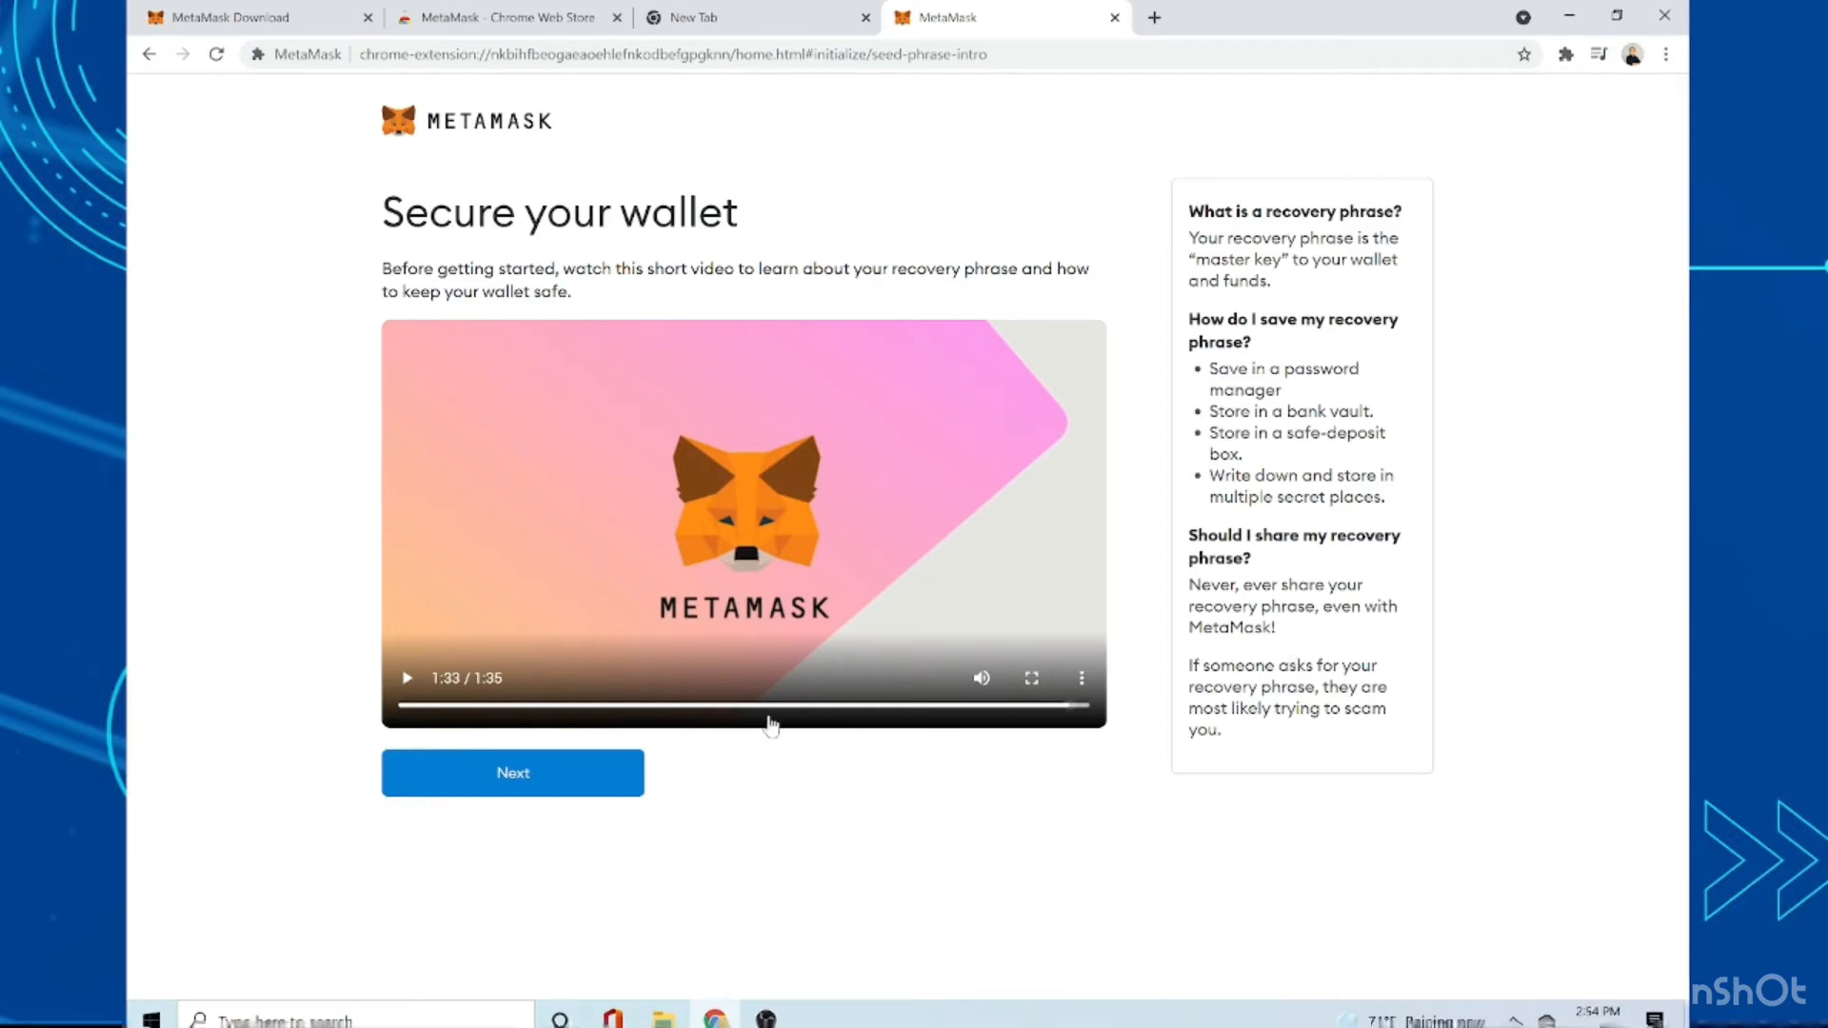
left_click(588, 763)
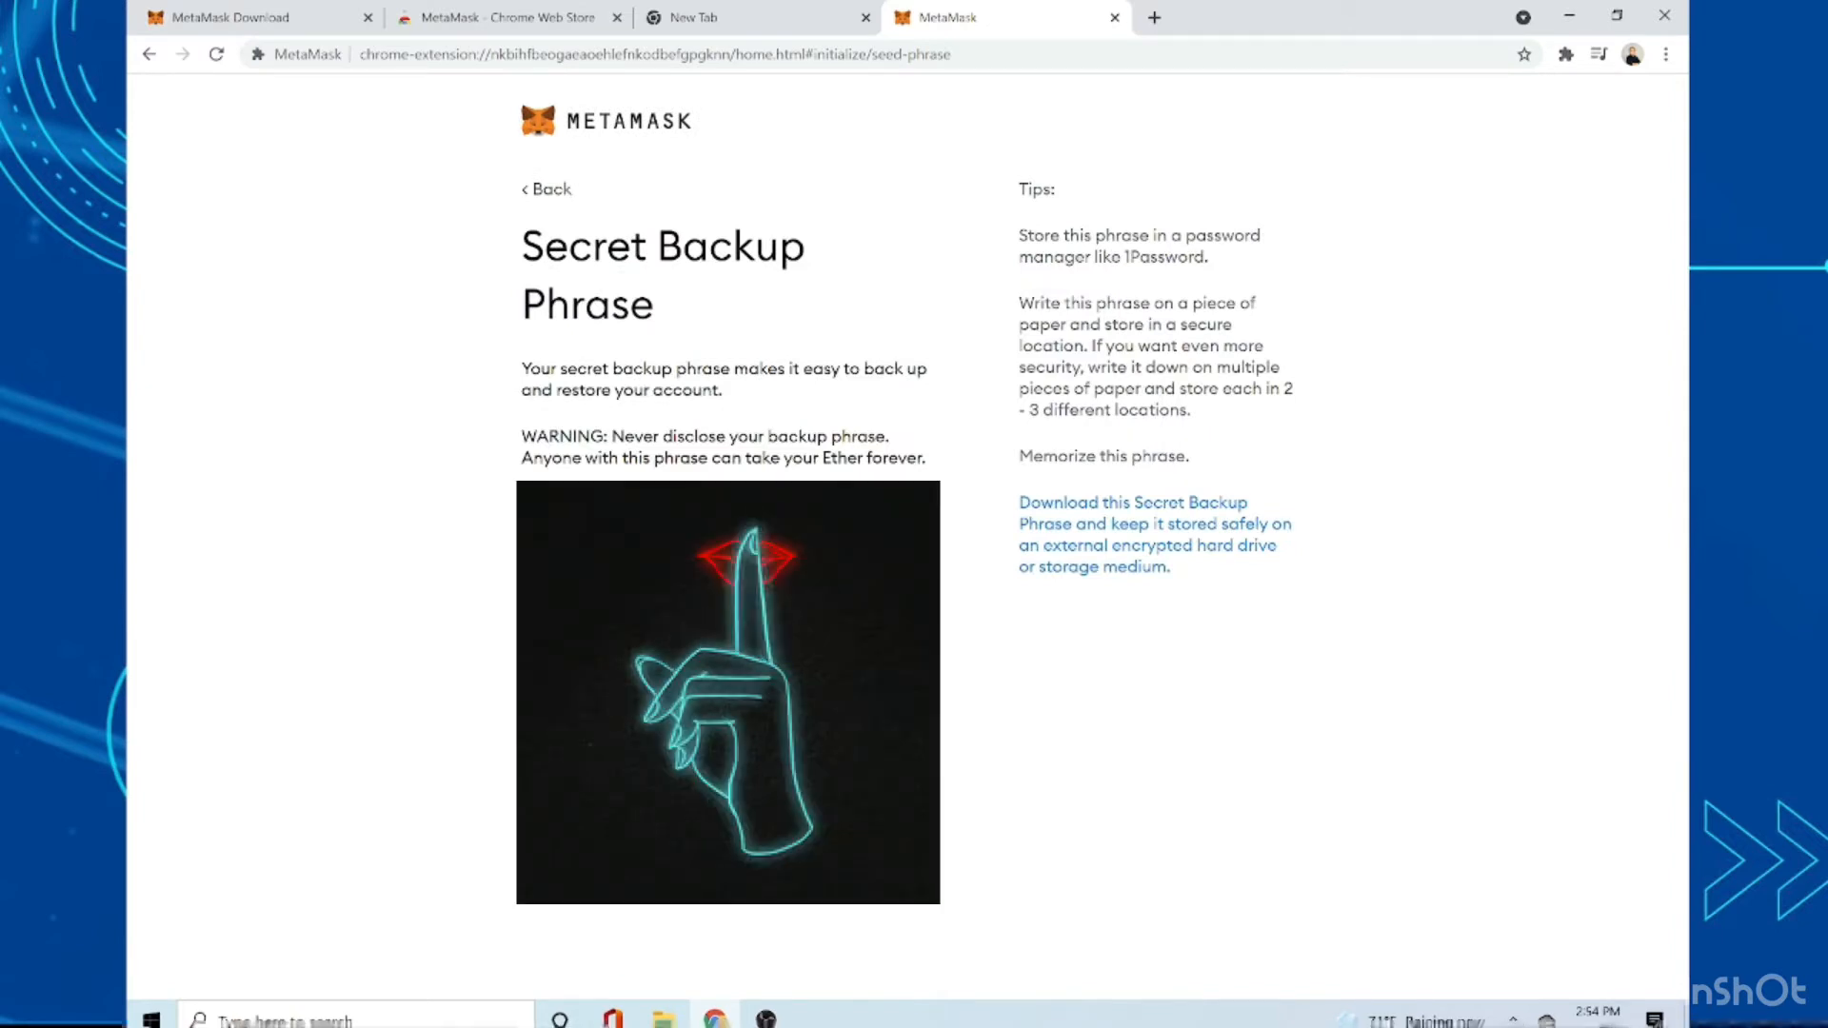
- Copy the revealed secret backup phrase for safekeeping and finish the wallet setup
right_click(610, 545)
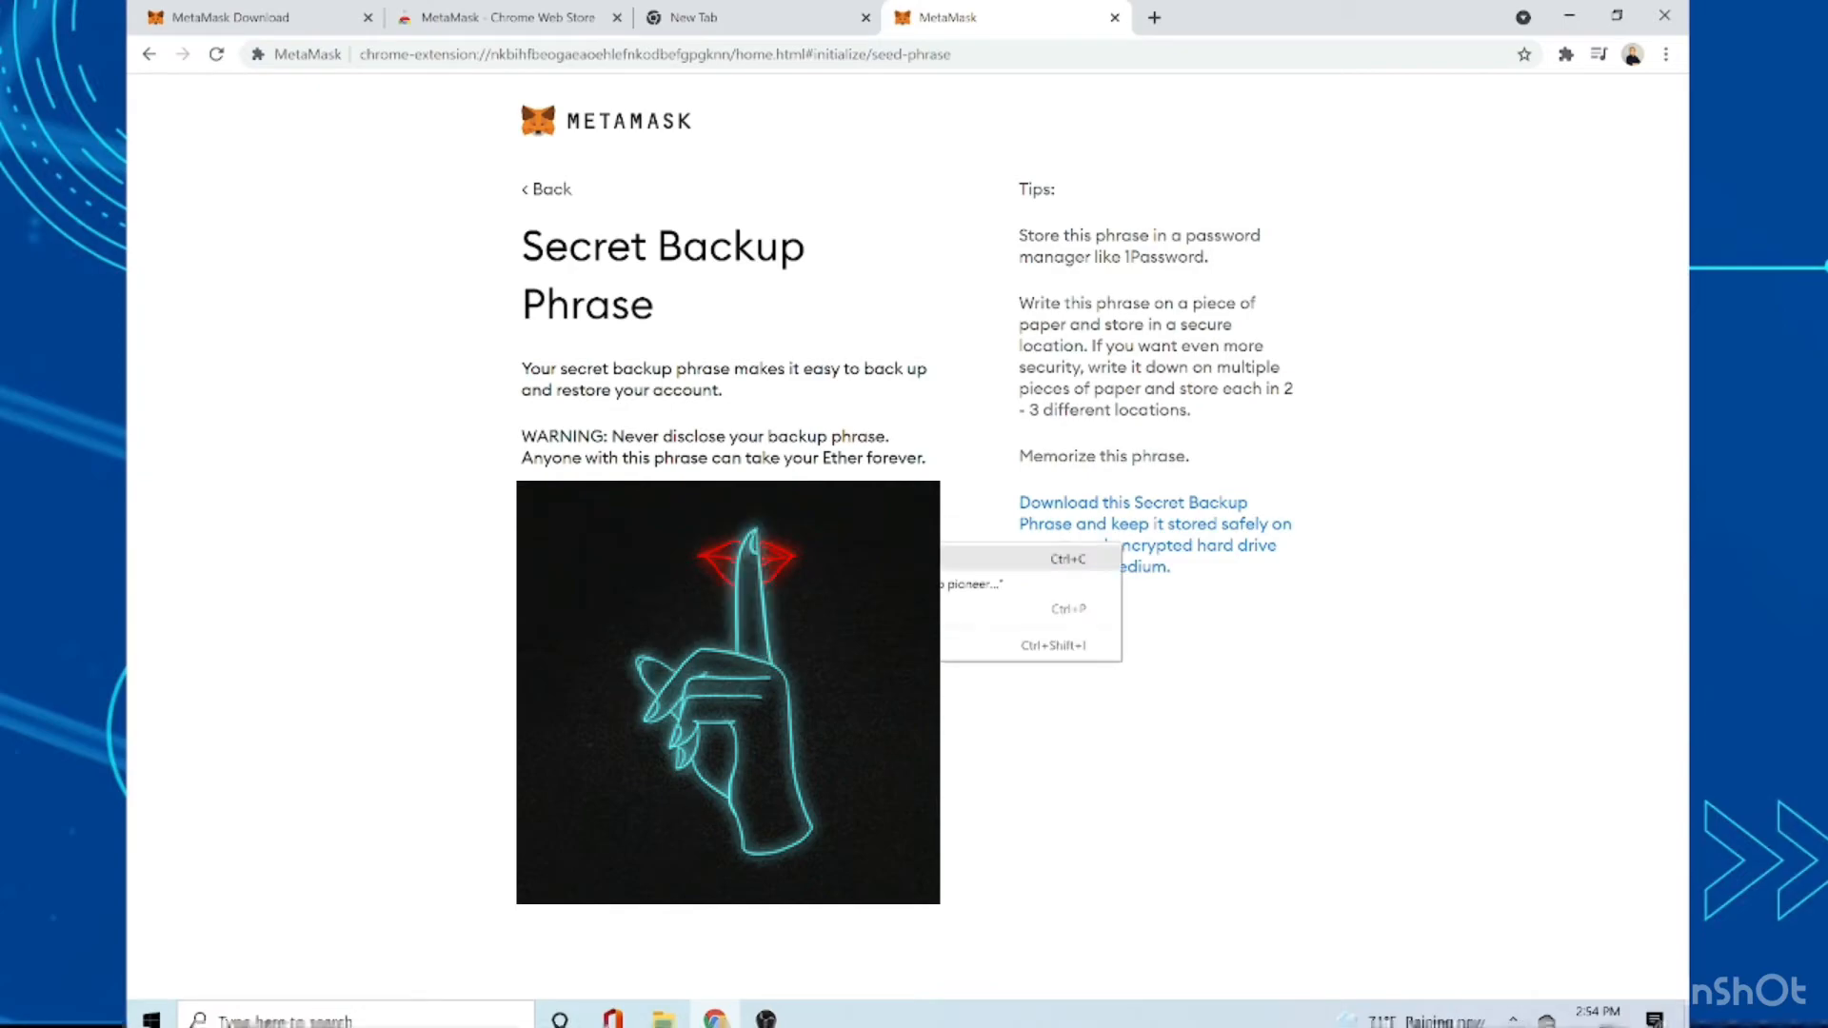
left_click(752, 559)
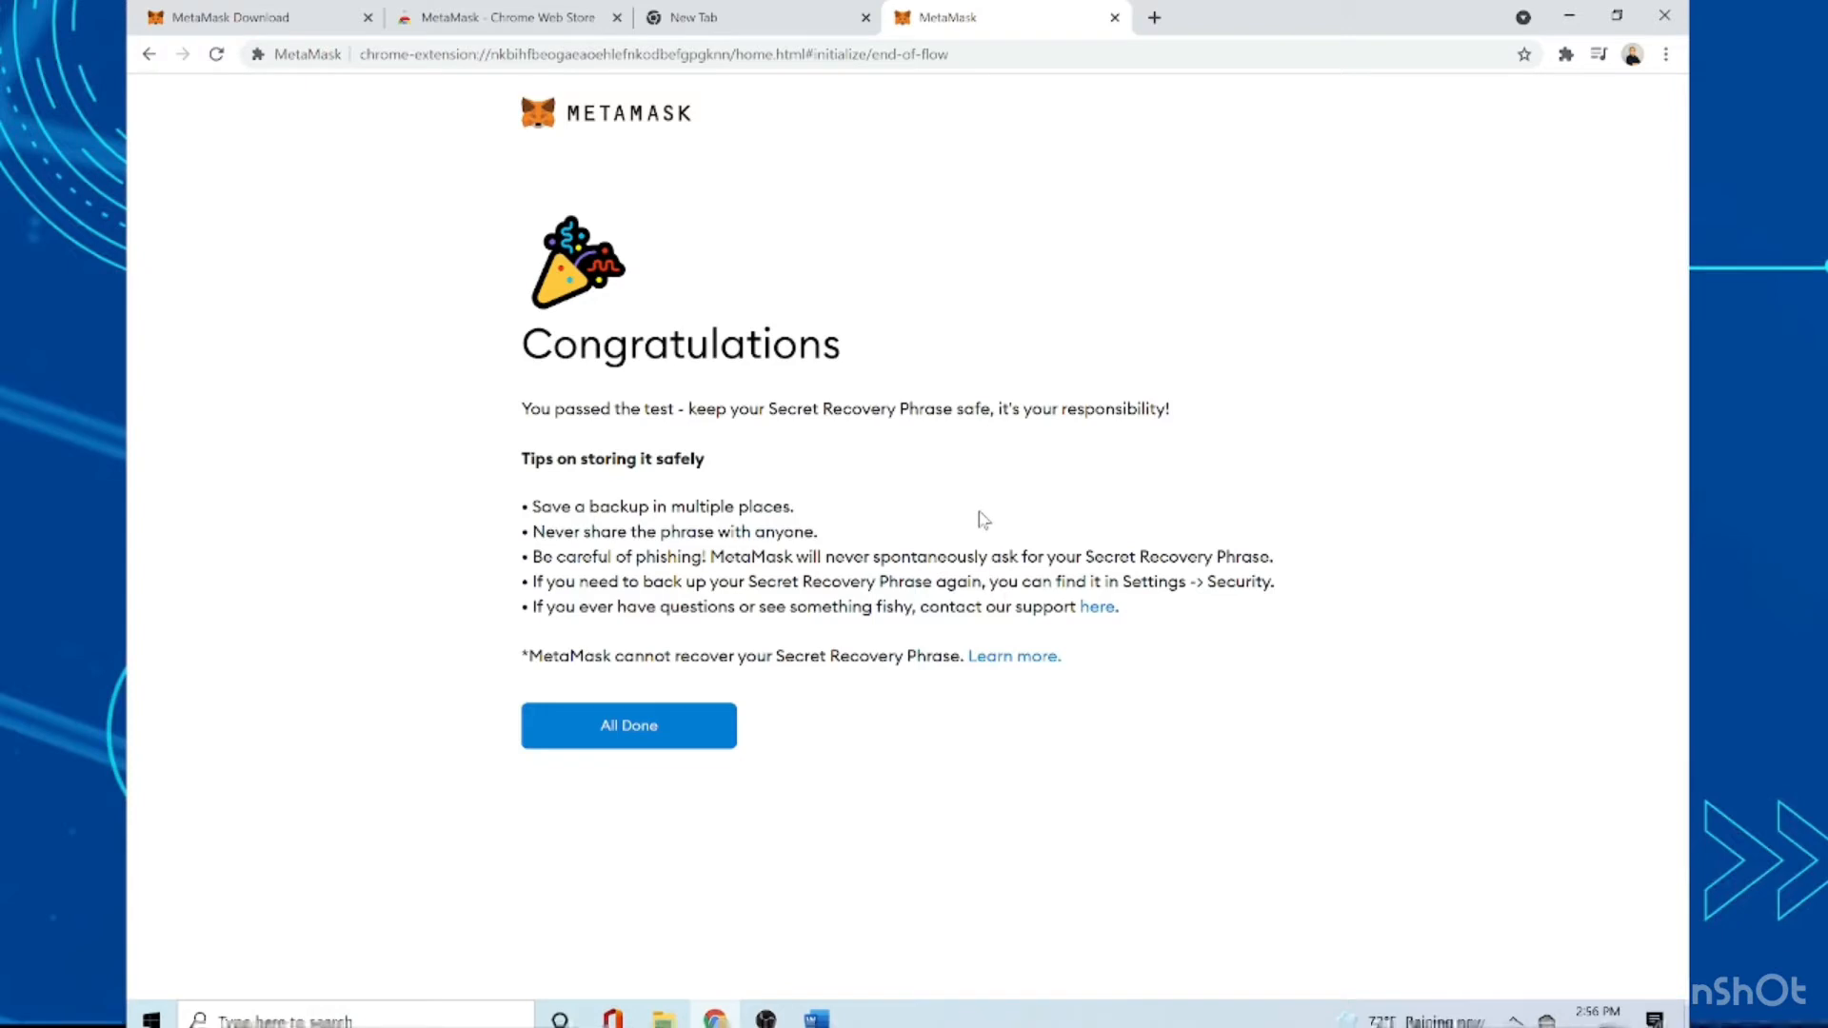
left_click(645, 735)
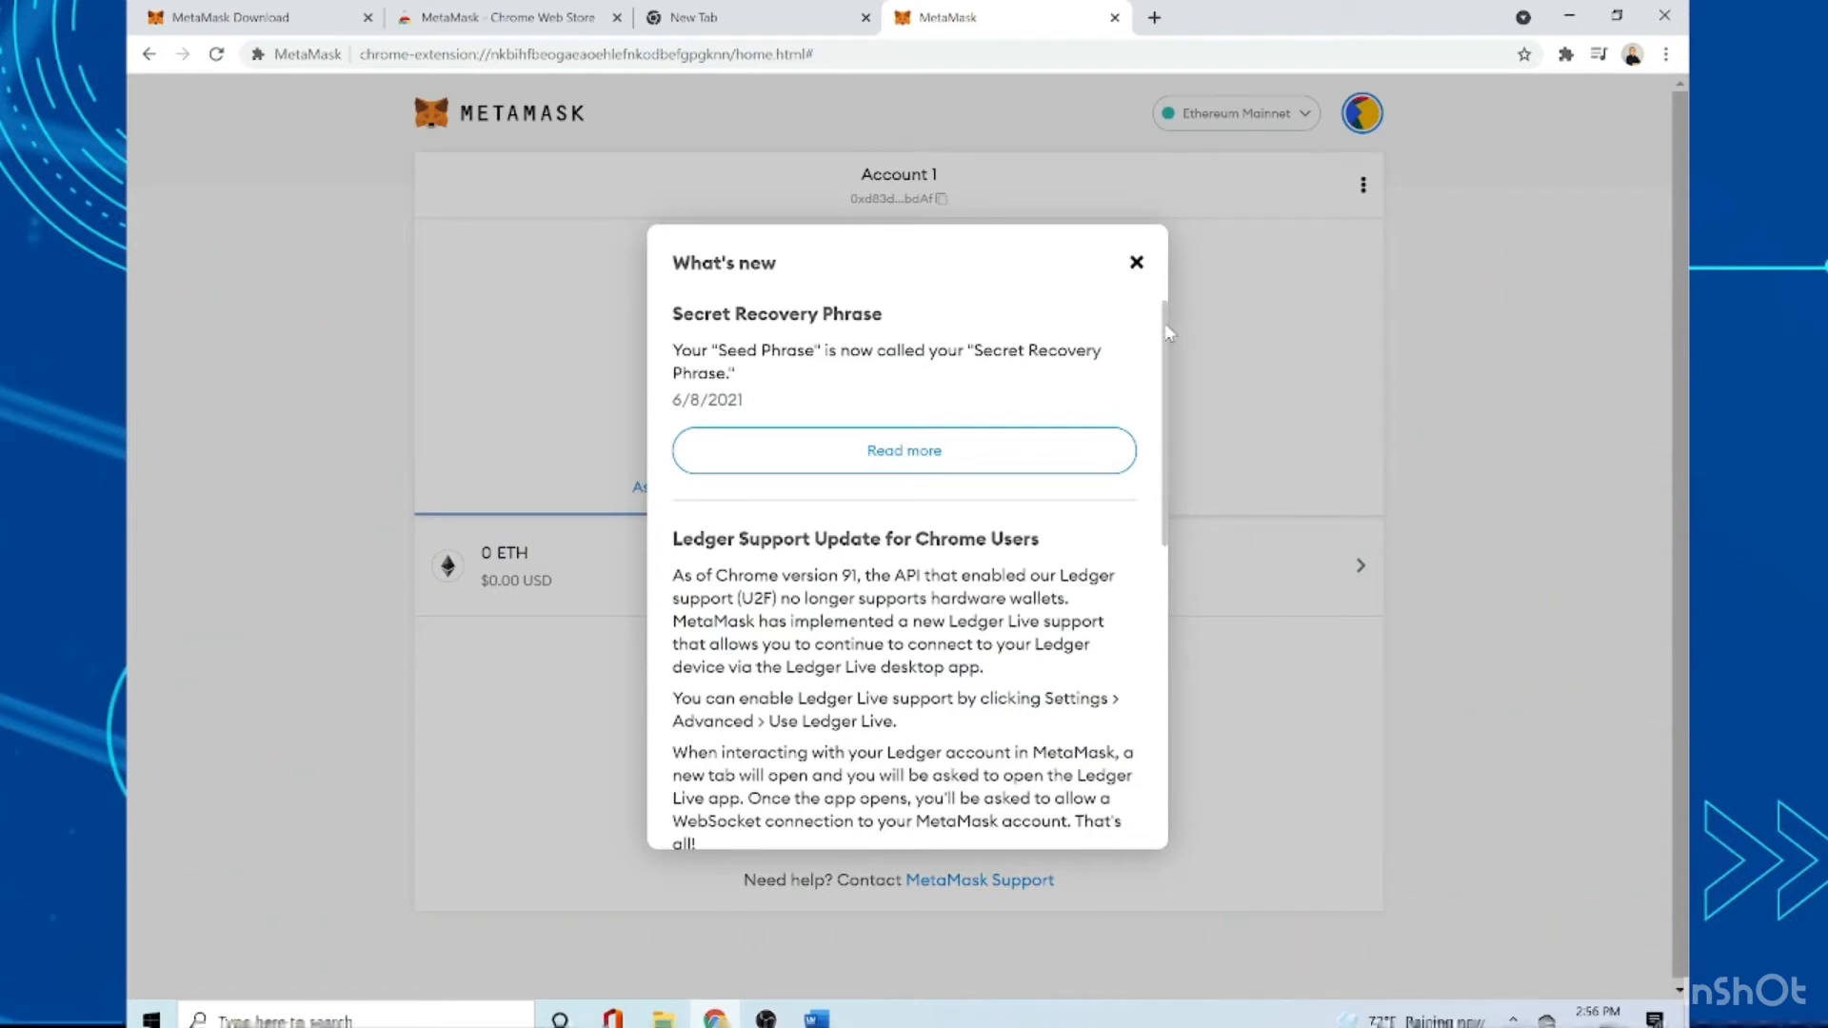
- Look through the support article on the Secret Recovery Phrase linked in the What's new notice, and dismiss the notice
left_click(1013, 450)
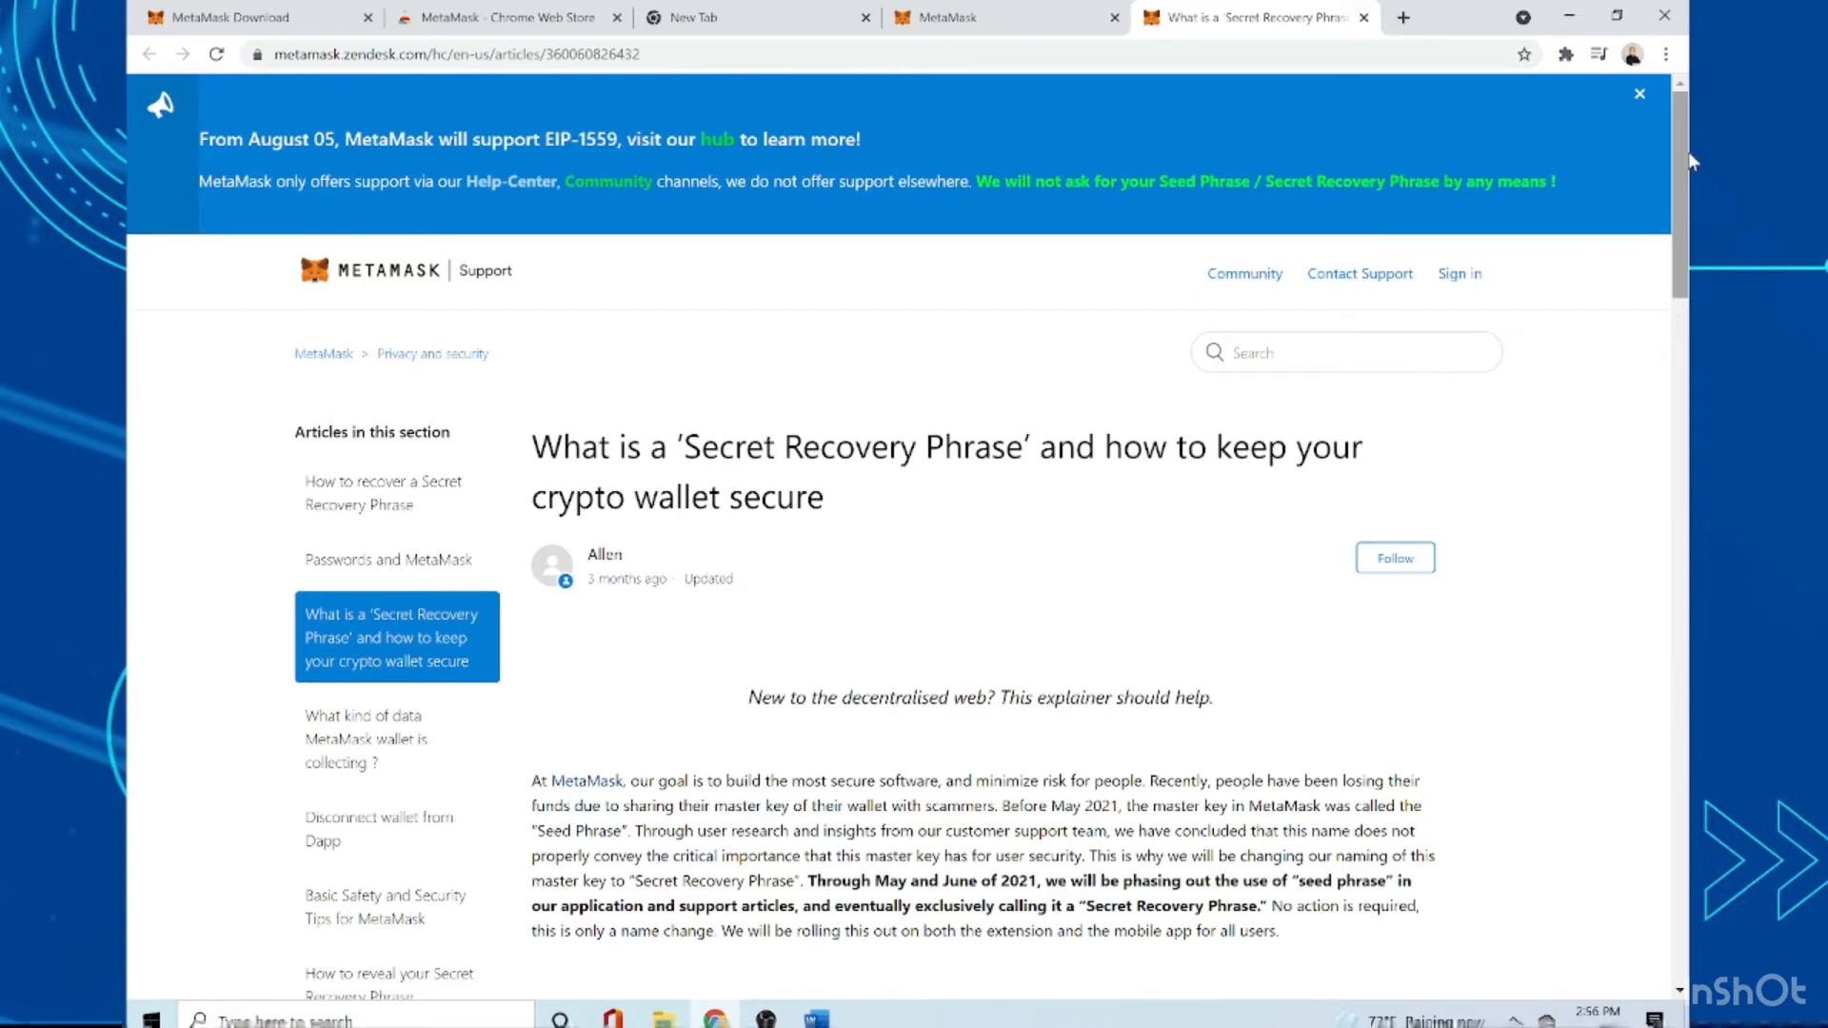
left_click_drag(1685, 153, 1679, 270)
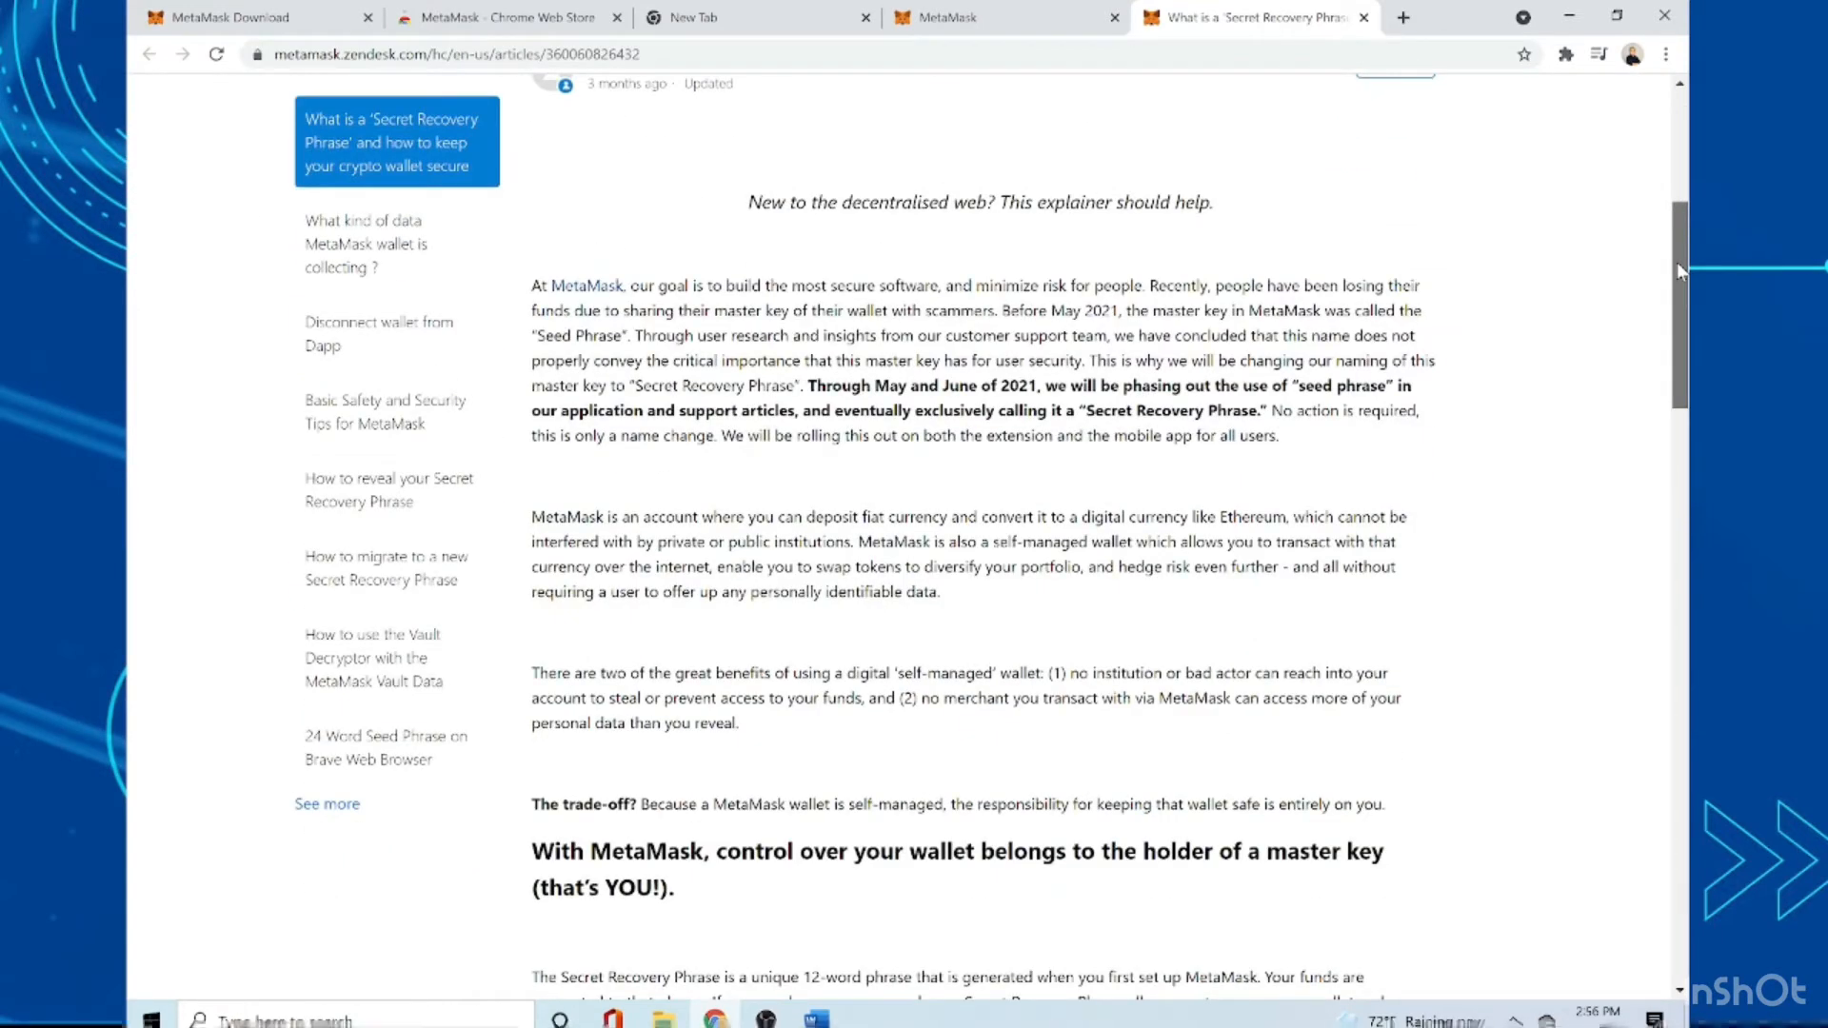
left_click(953, 17)
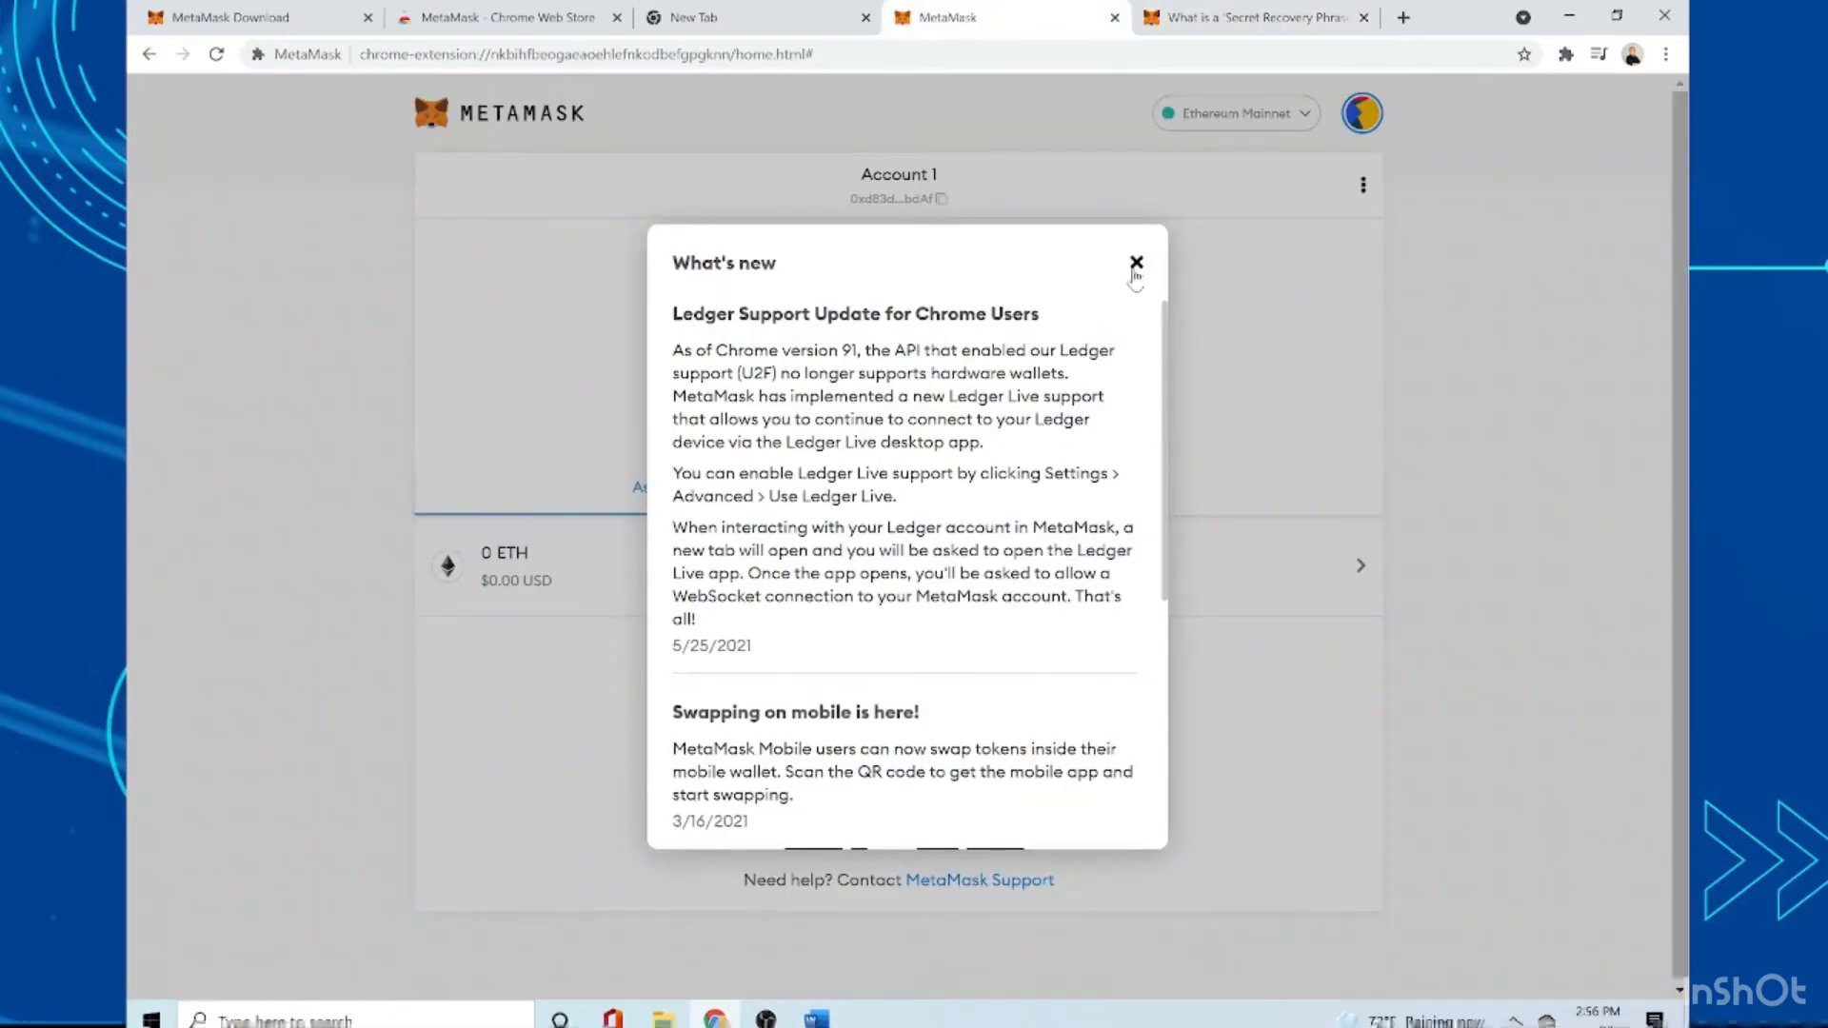
left_click(1135, 261)
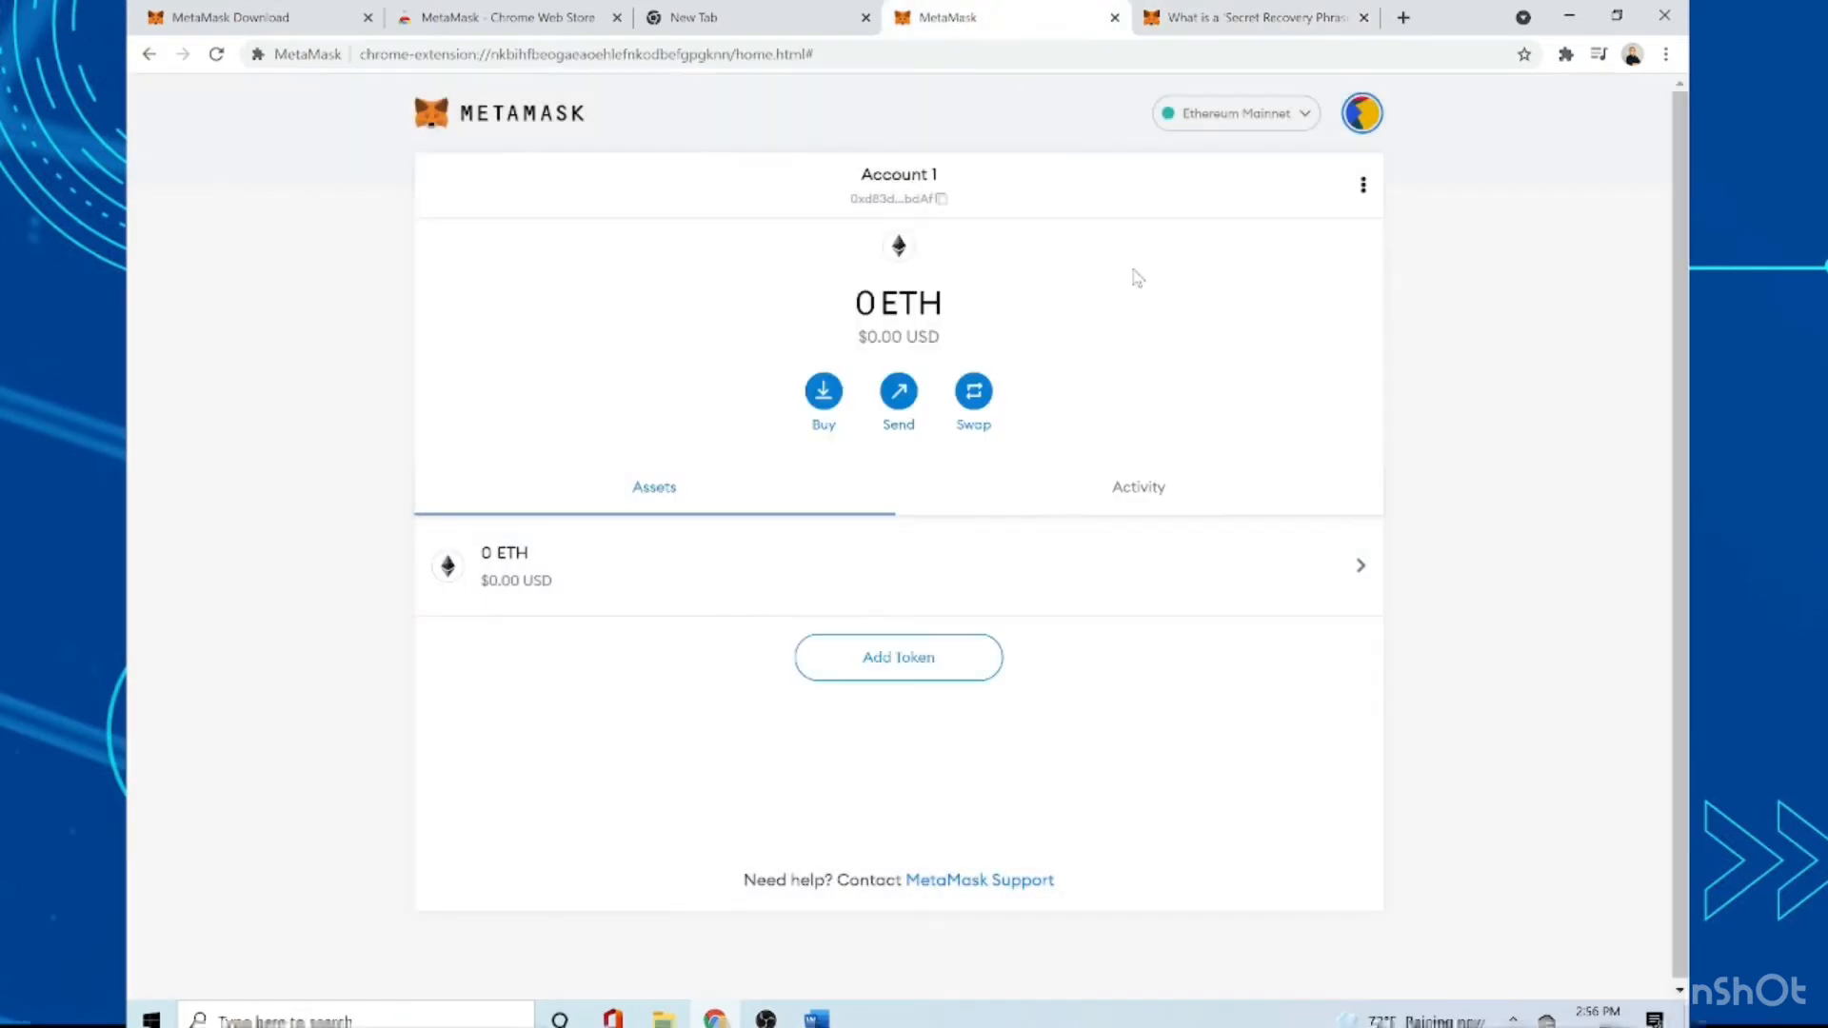
- Check which networks the wallet offers besides Ethereum Mainnet
left_click(1274, 119)
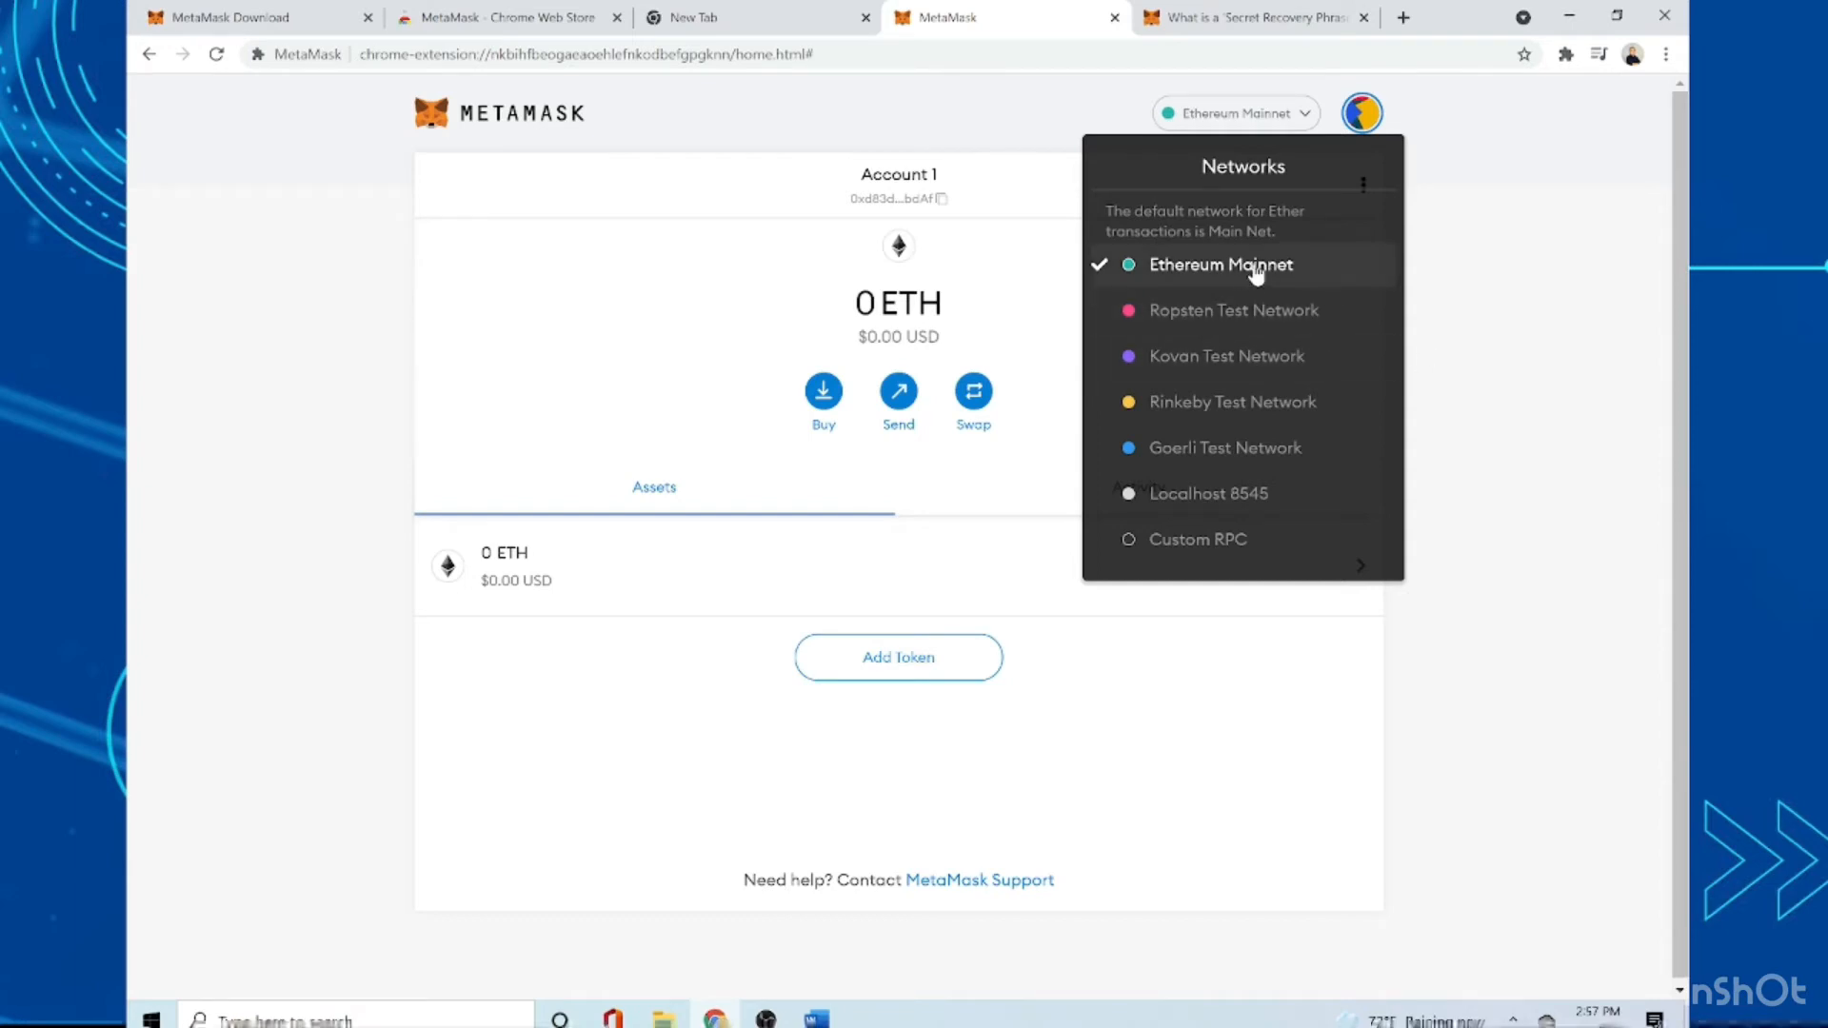
left_click(1512, 360)
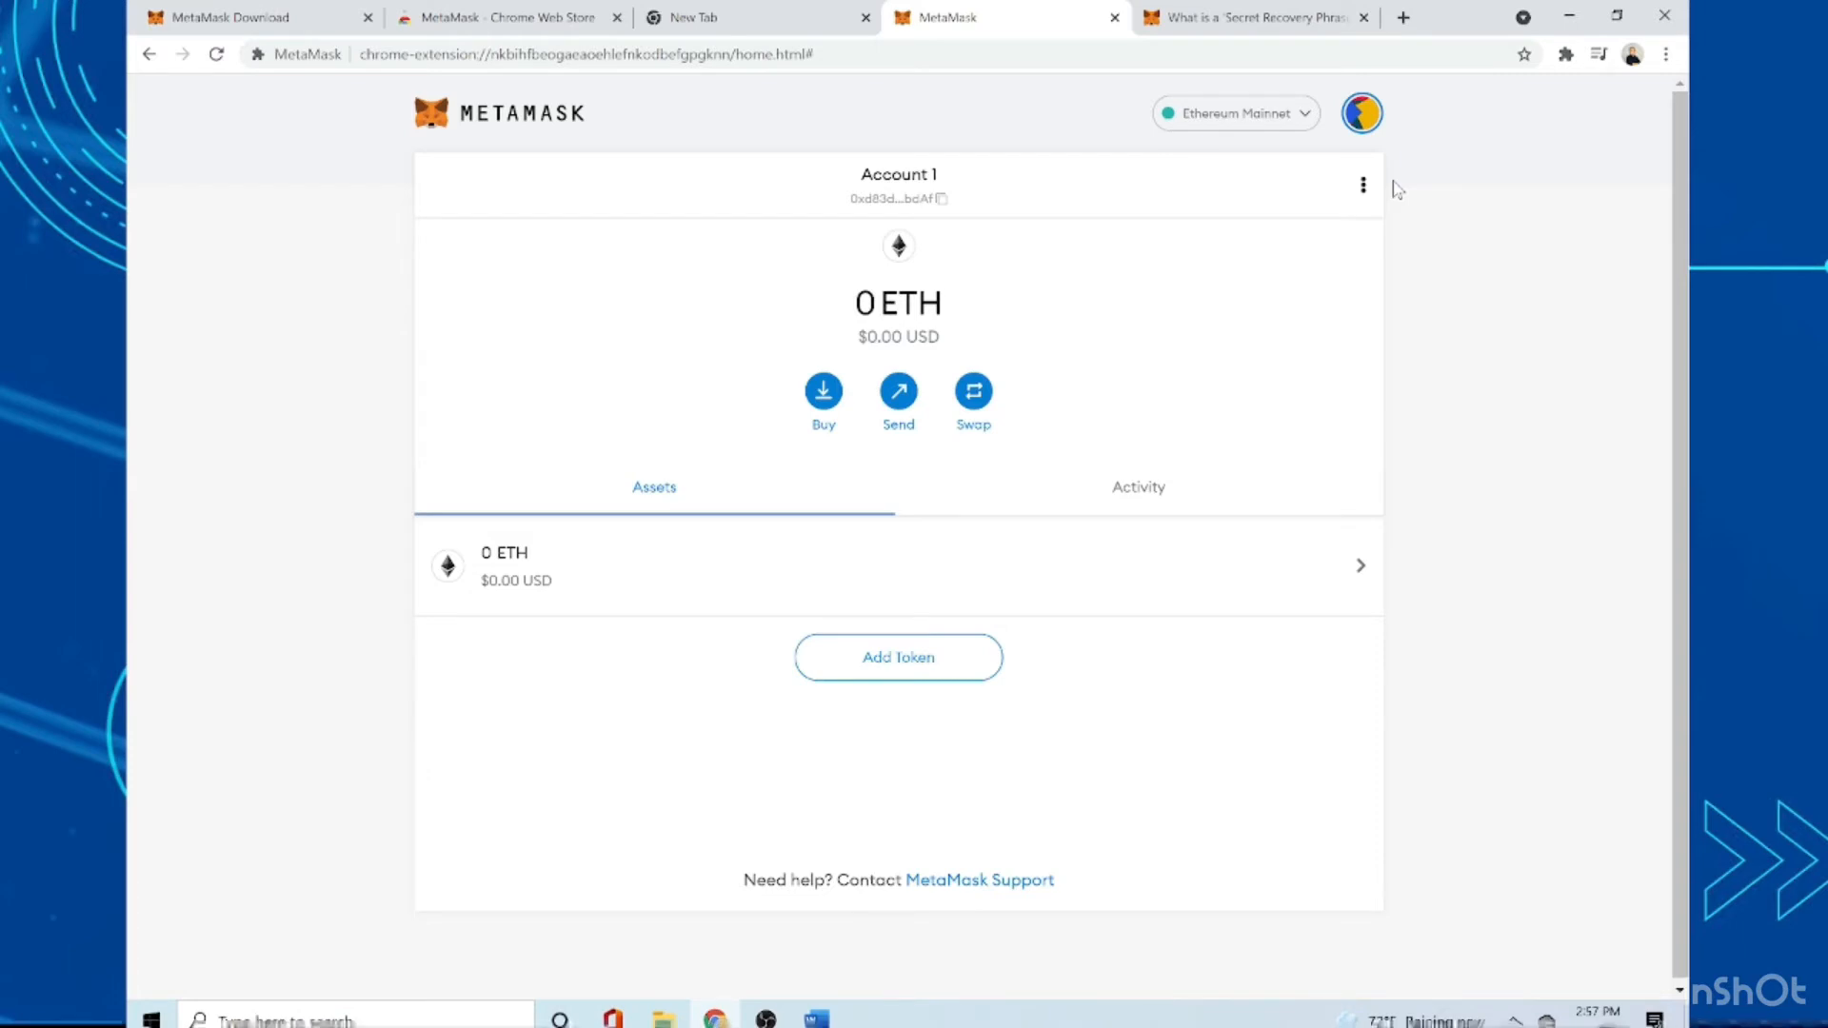
left_click(1311, 124)
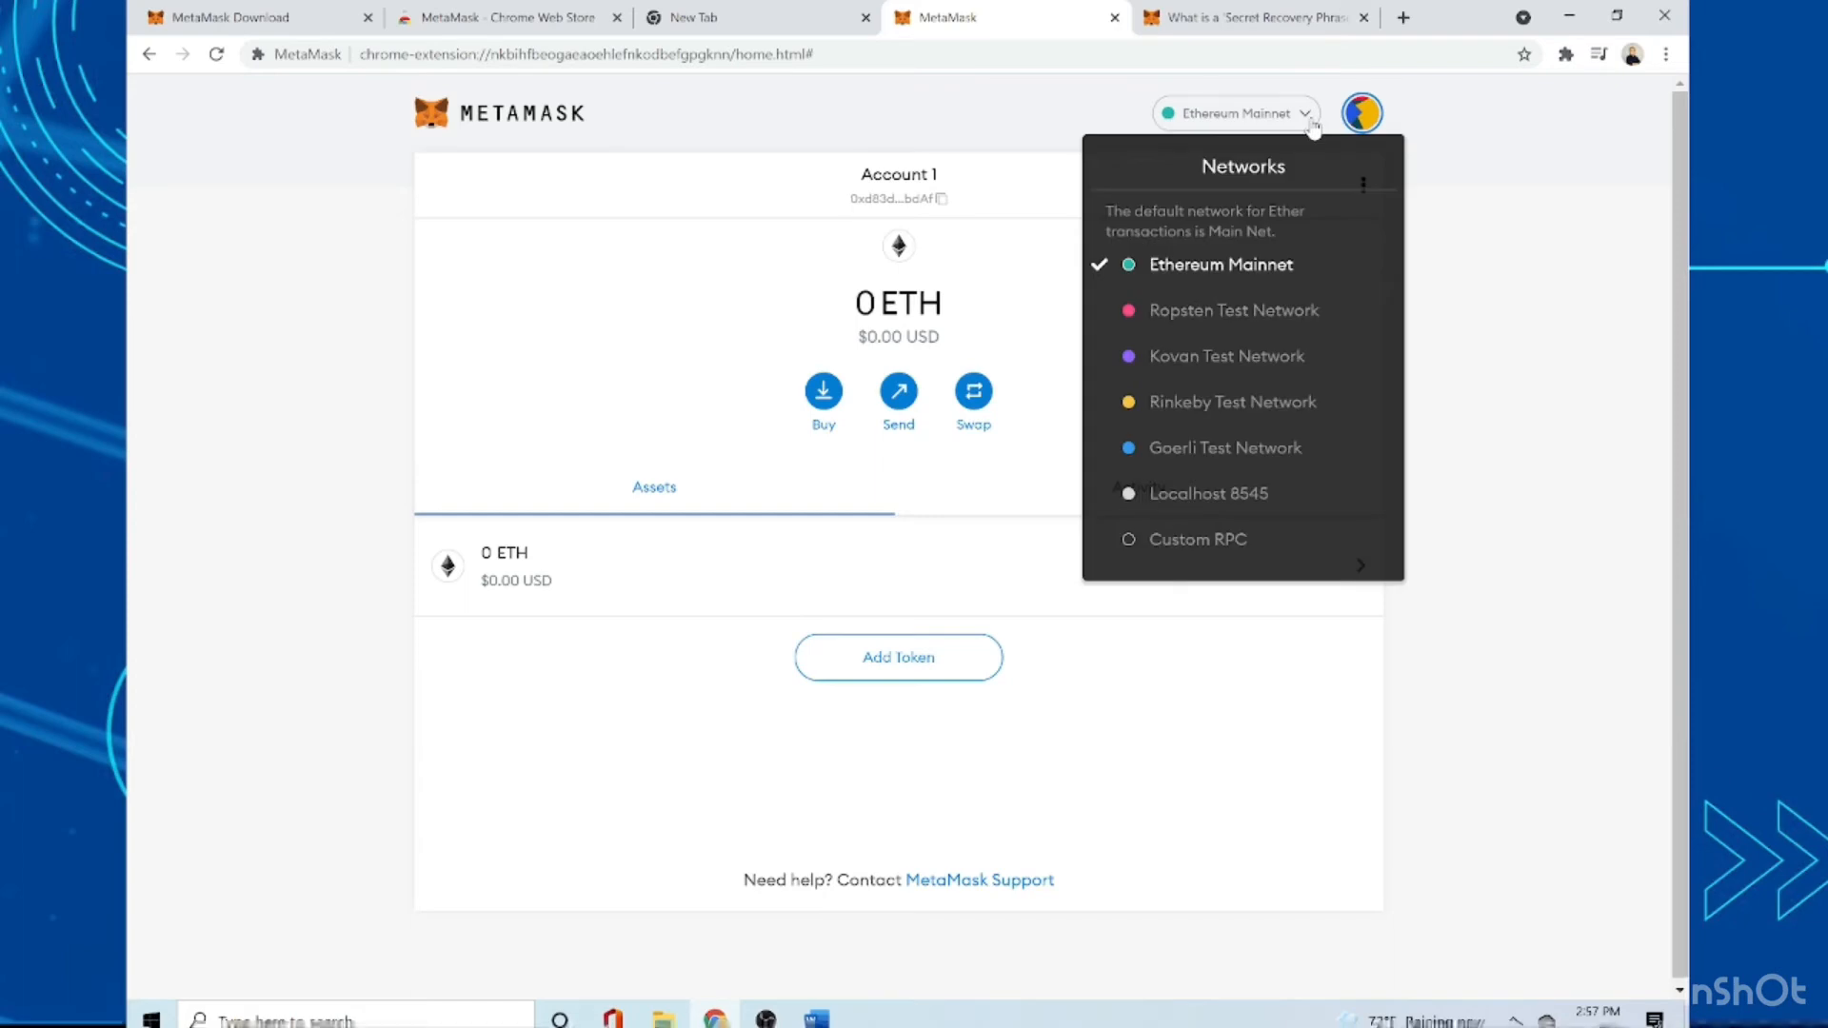
left_click(1467, 144)
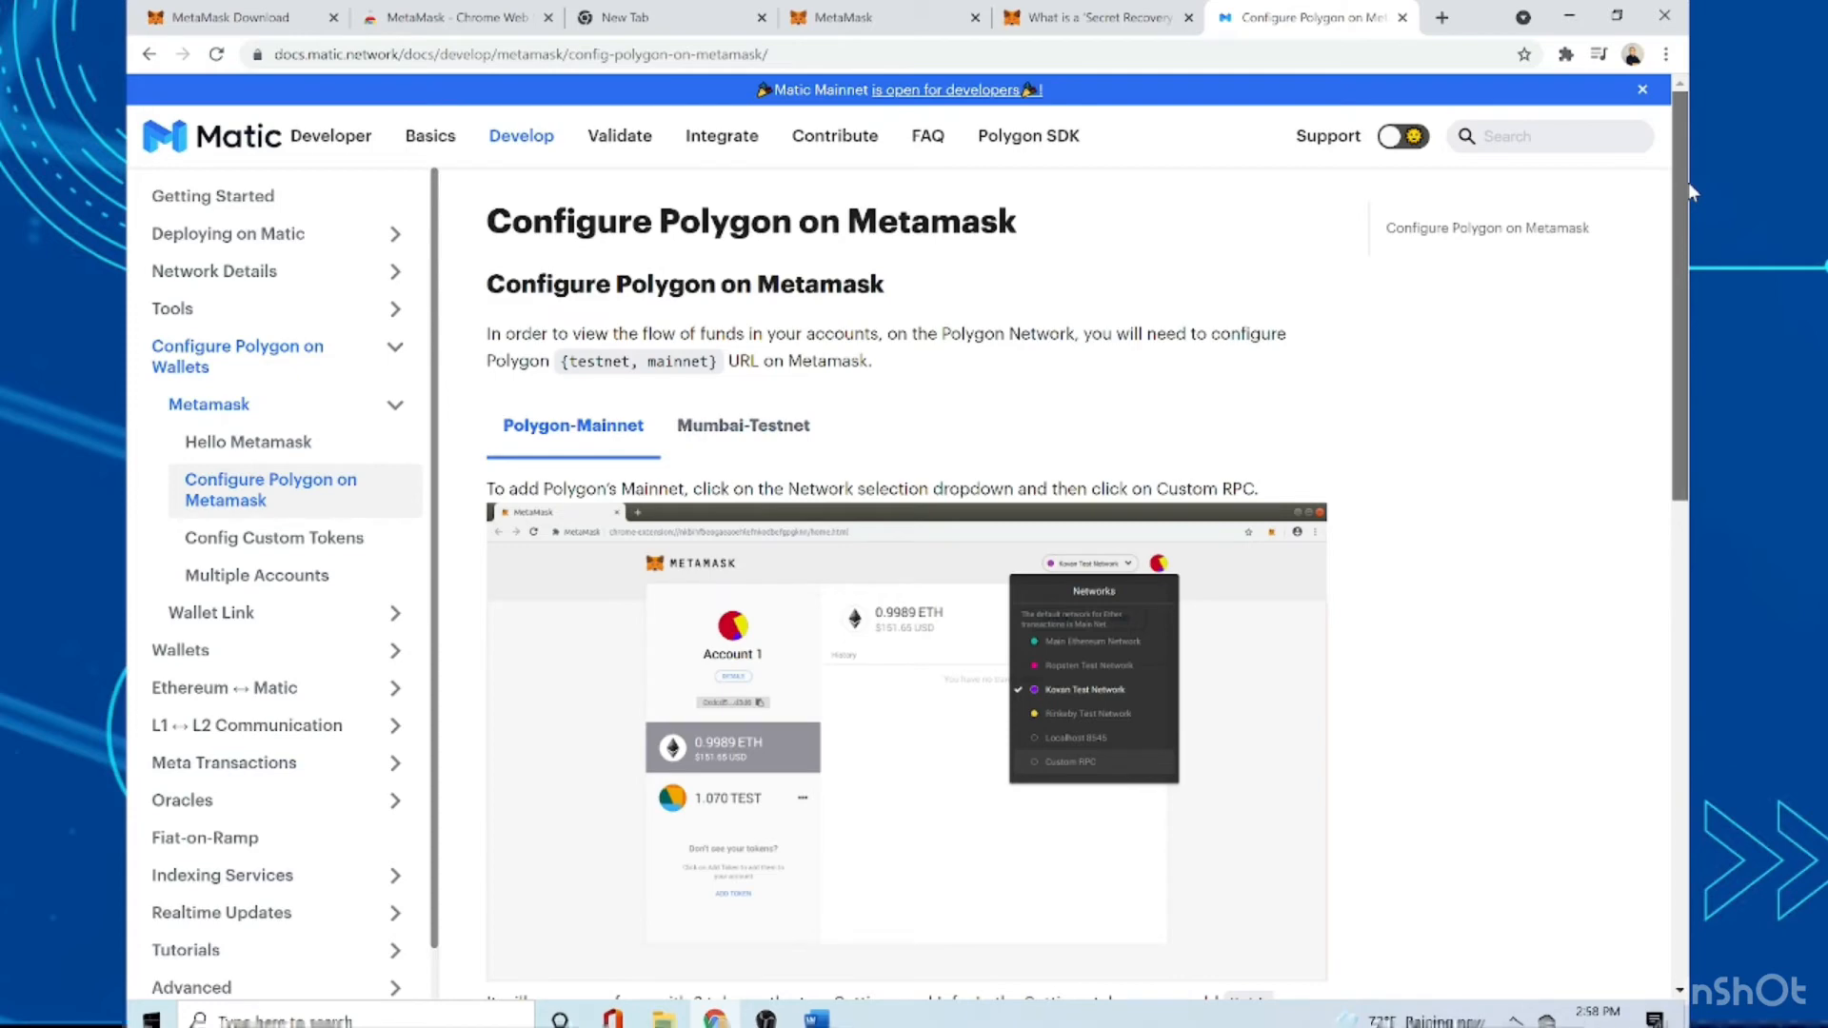
- Find the Polygon mainnet settings in the Matic documentation and open a blank Custom RPC network form in MetaMask
left_click_drag(1688, 181, 1688, 482)
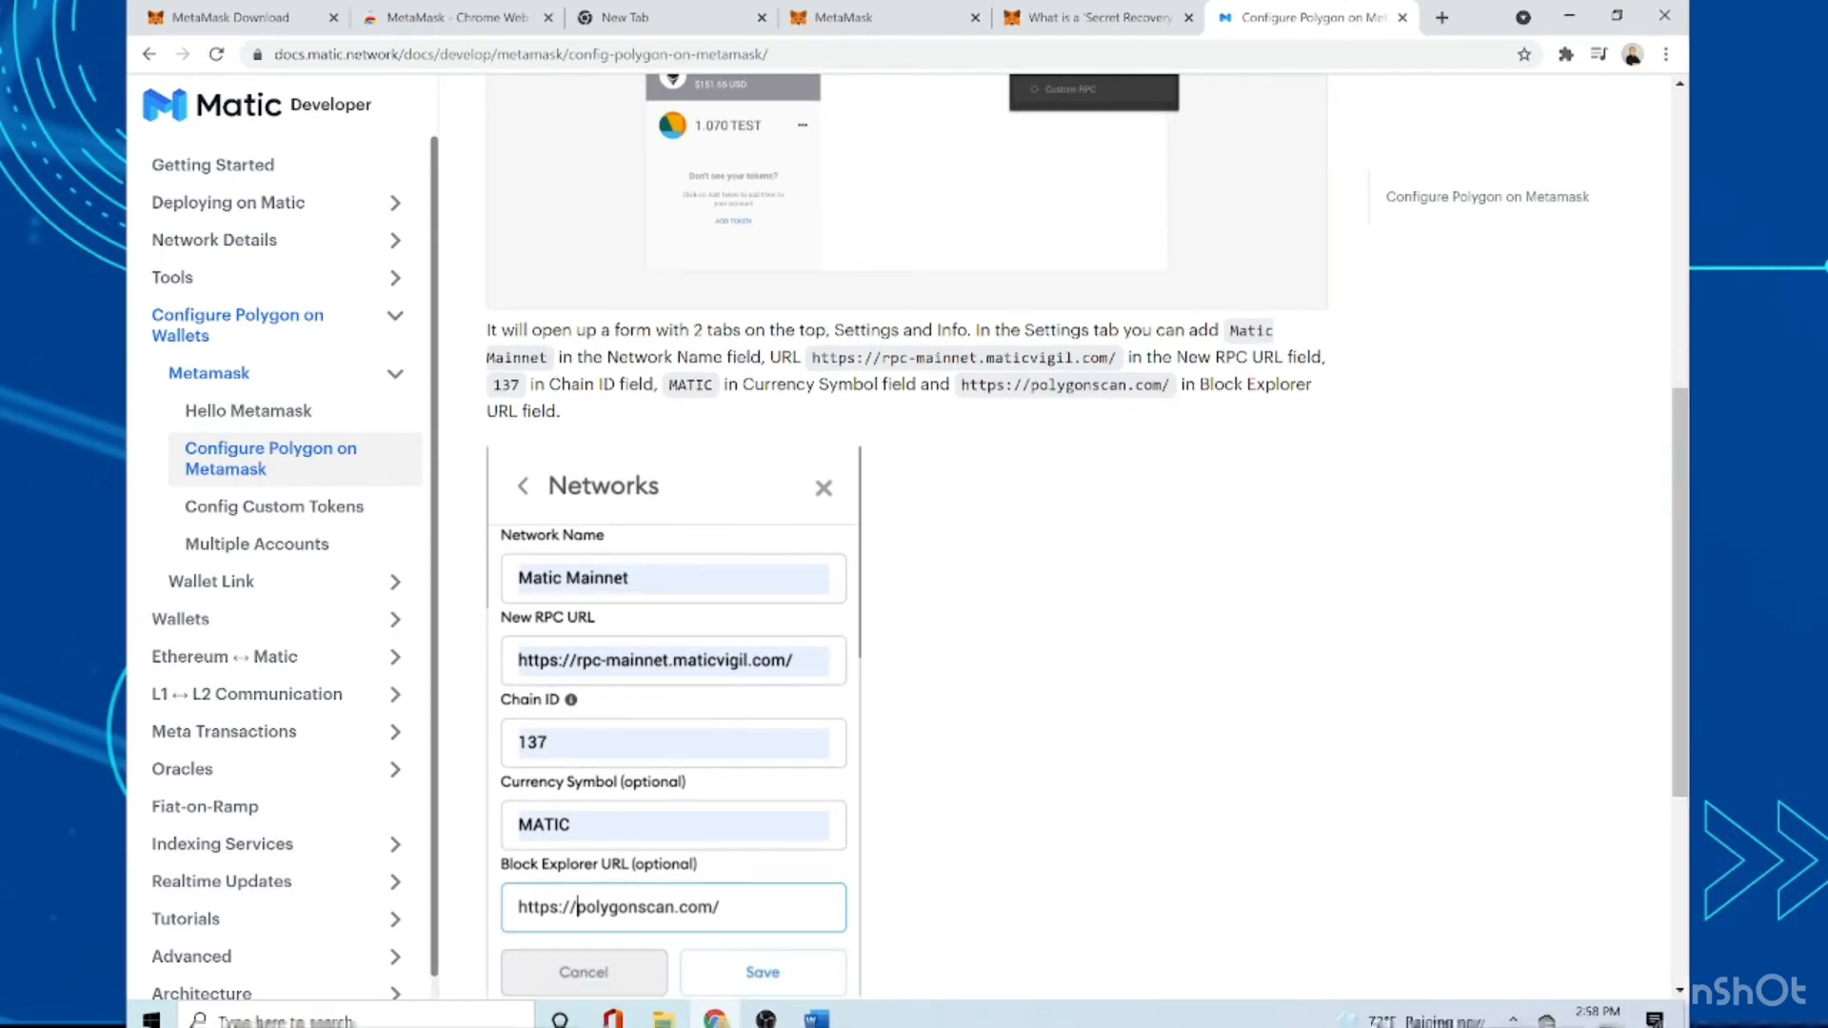
left_click(917, 9)
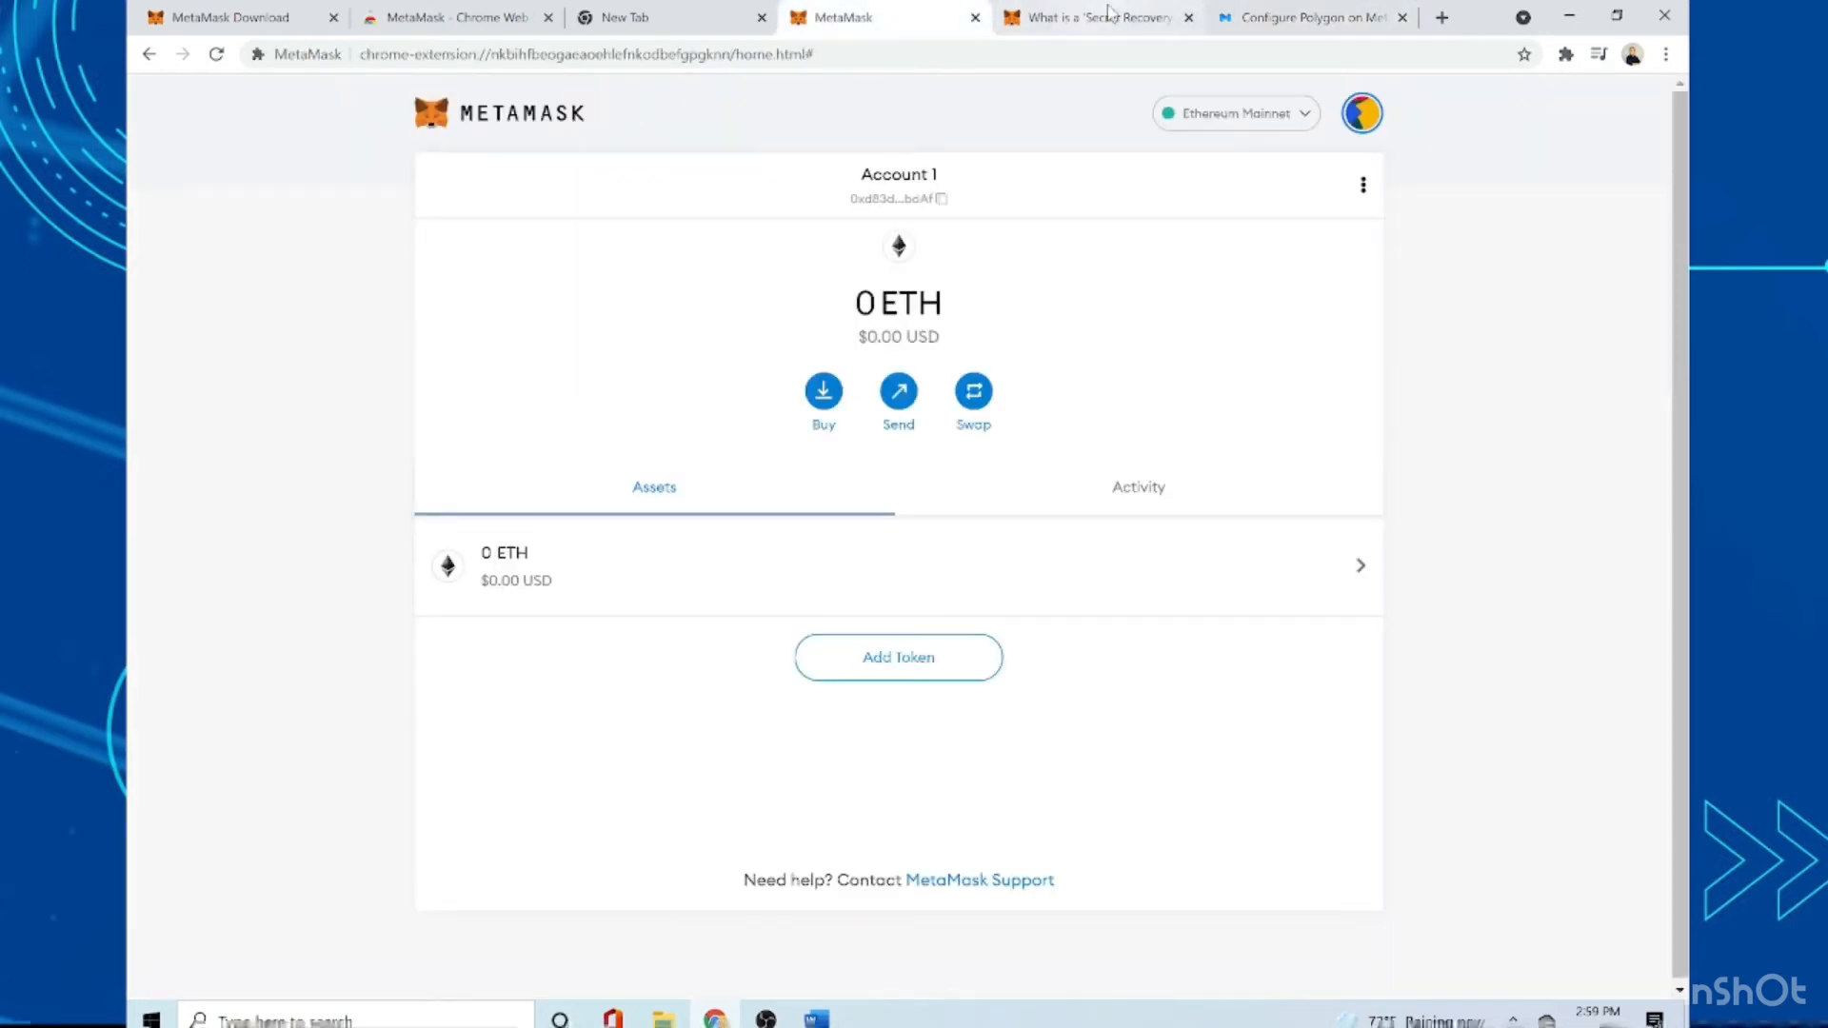
left_click(1291, 120)
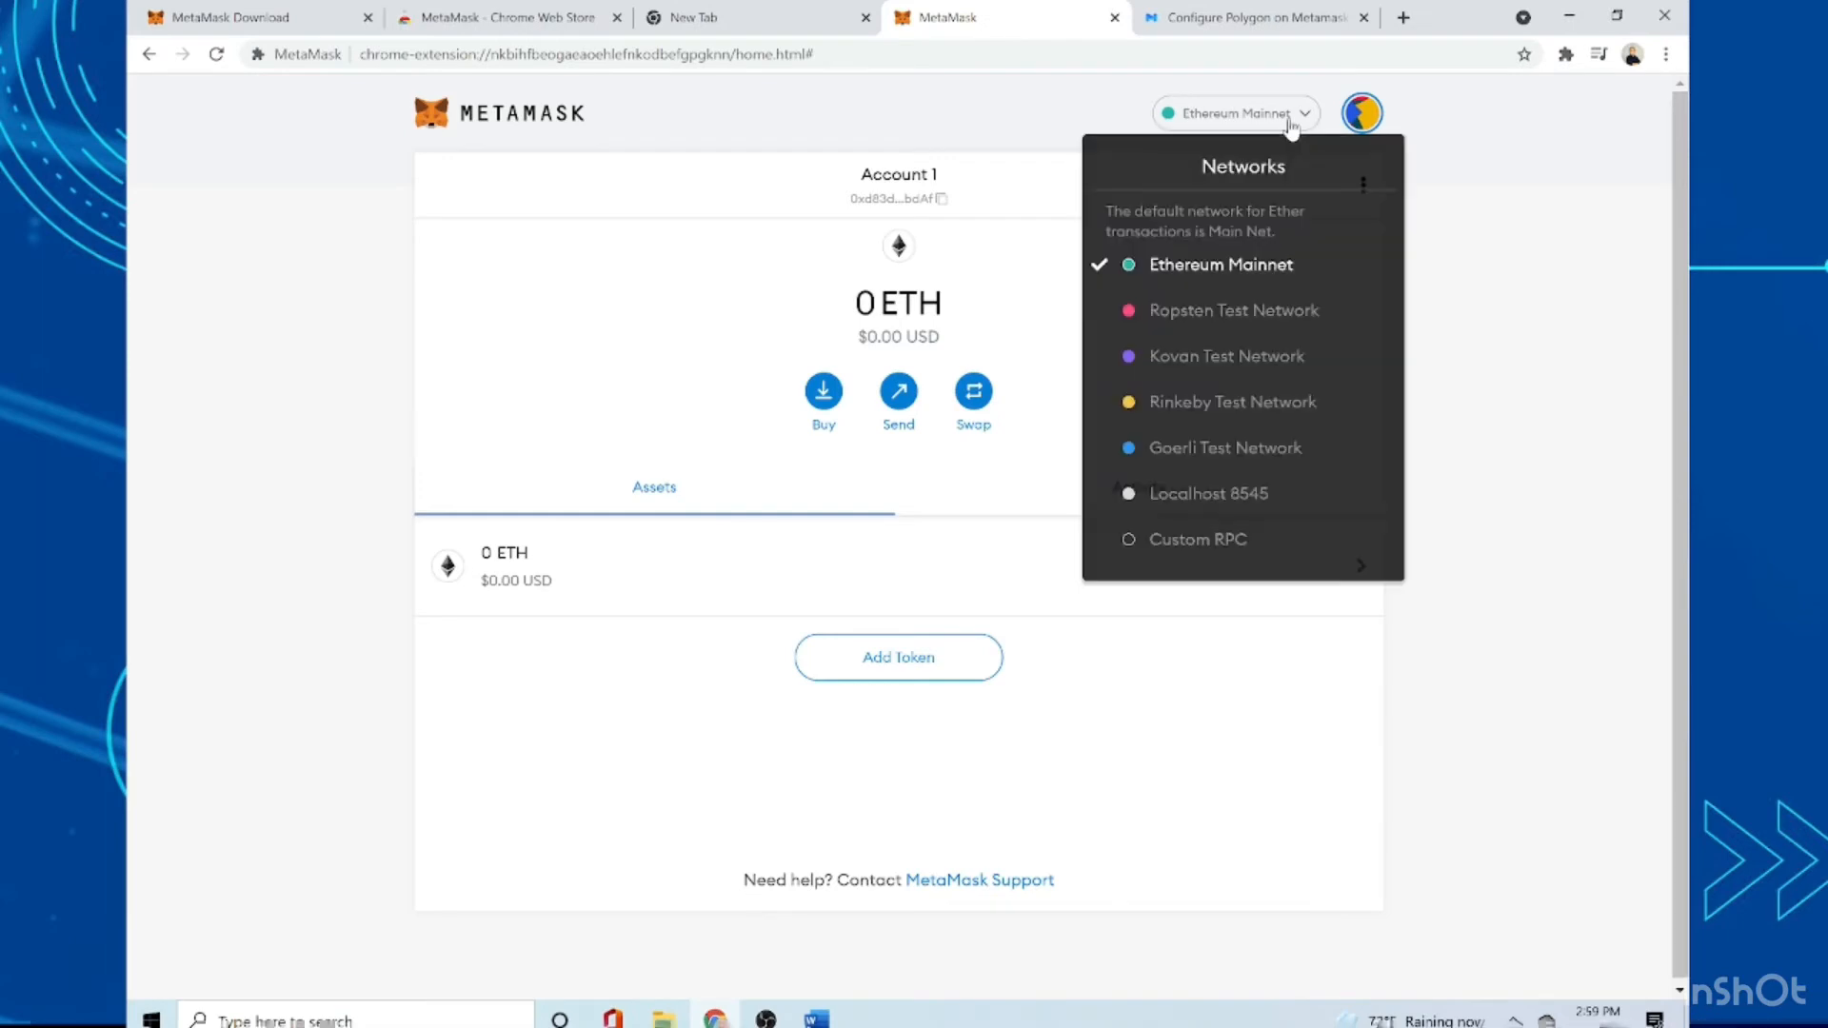
left_click(1248, 543)
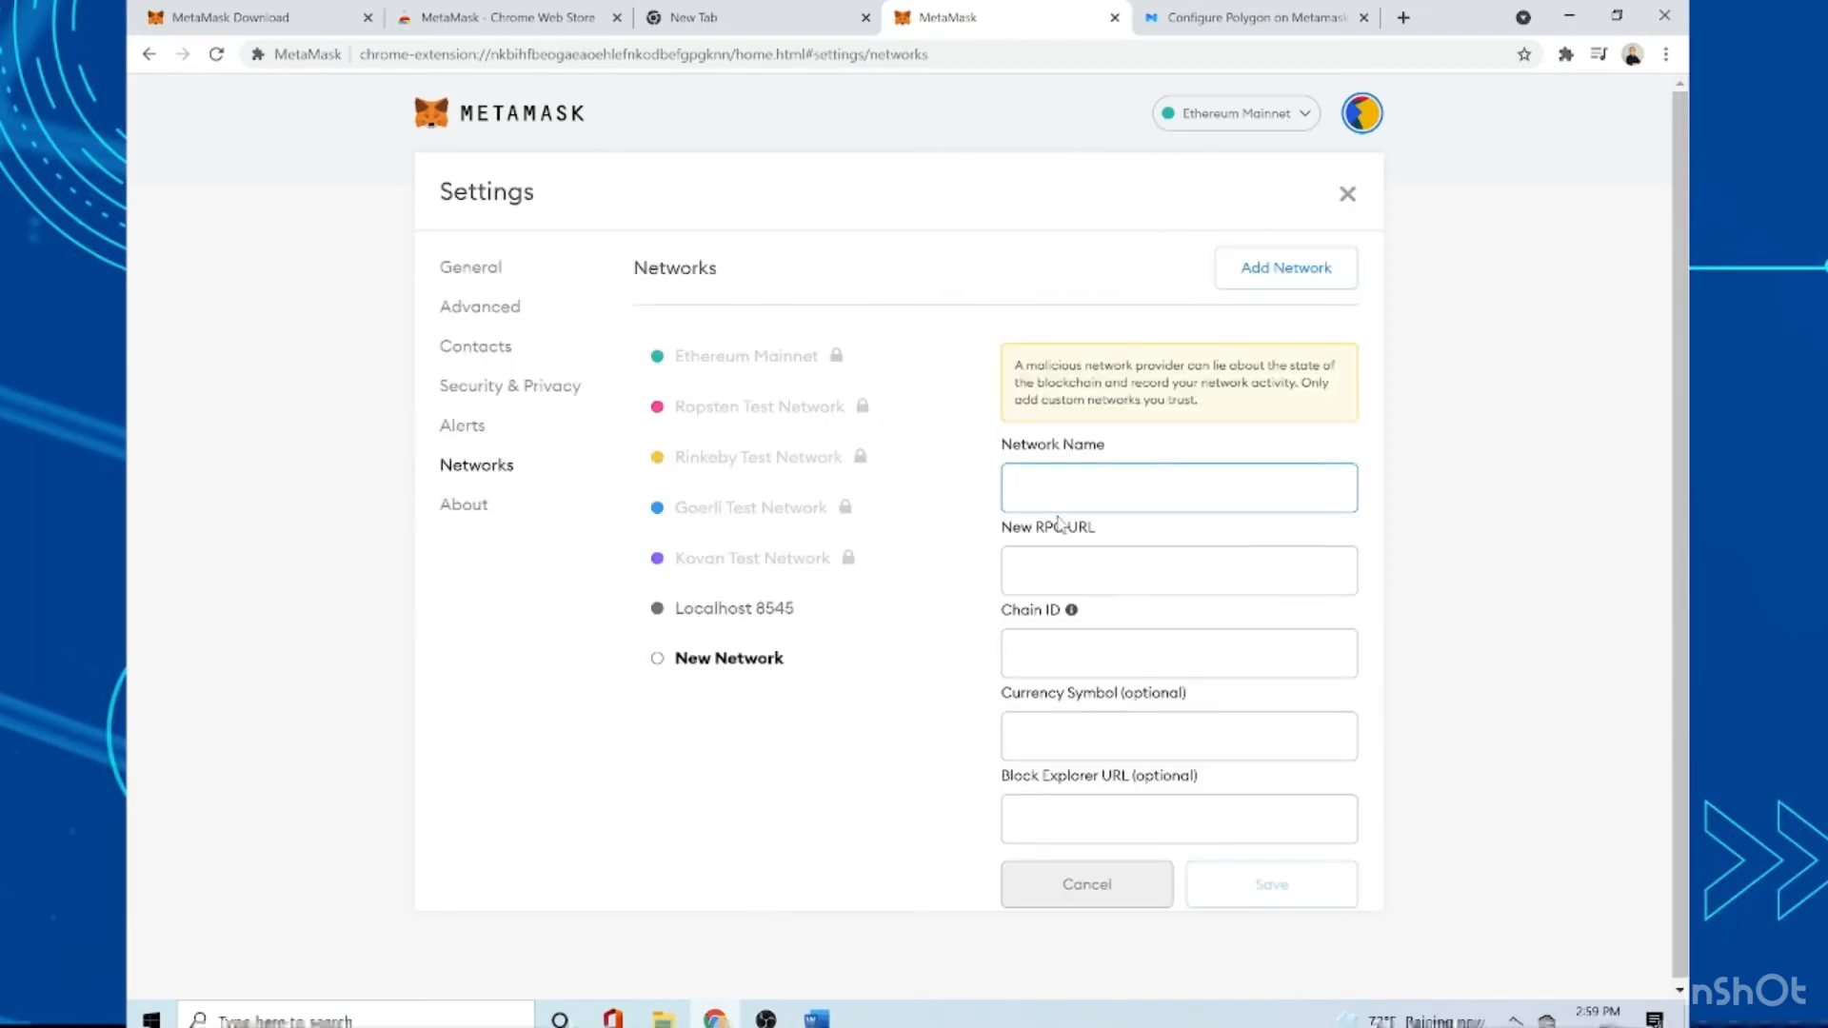
- Copy the network name Matic Mainnet from the Matic documentation into the new network's Network Name field in MetaMask
left_click(1222, 19)
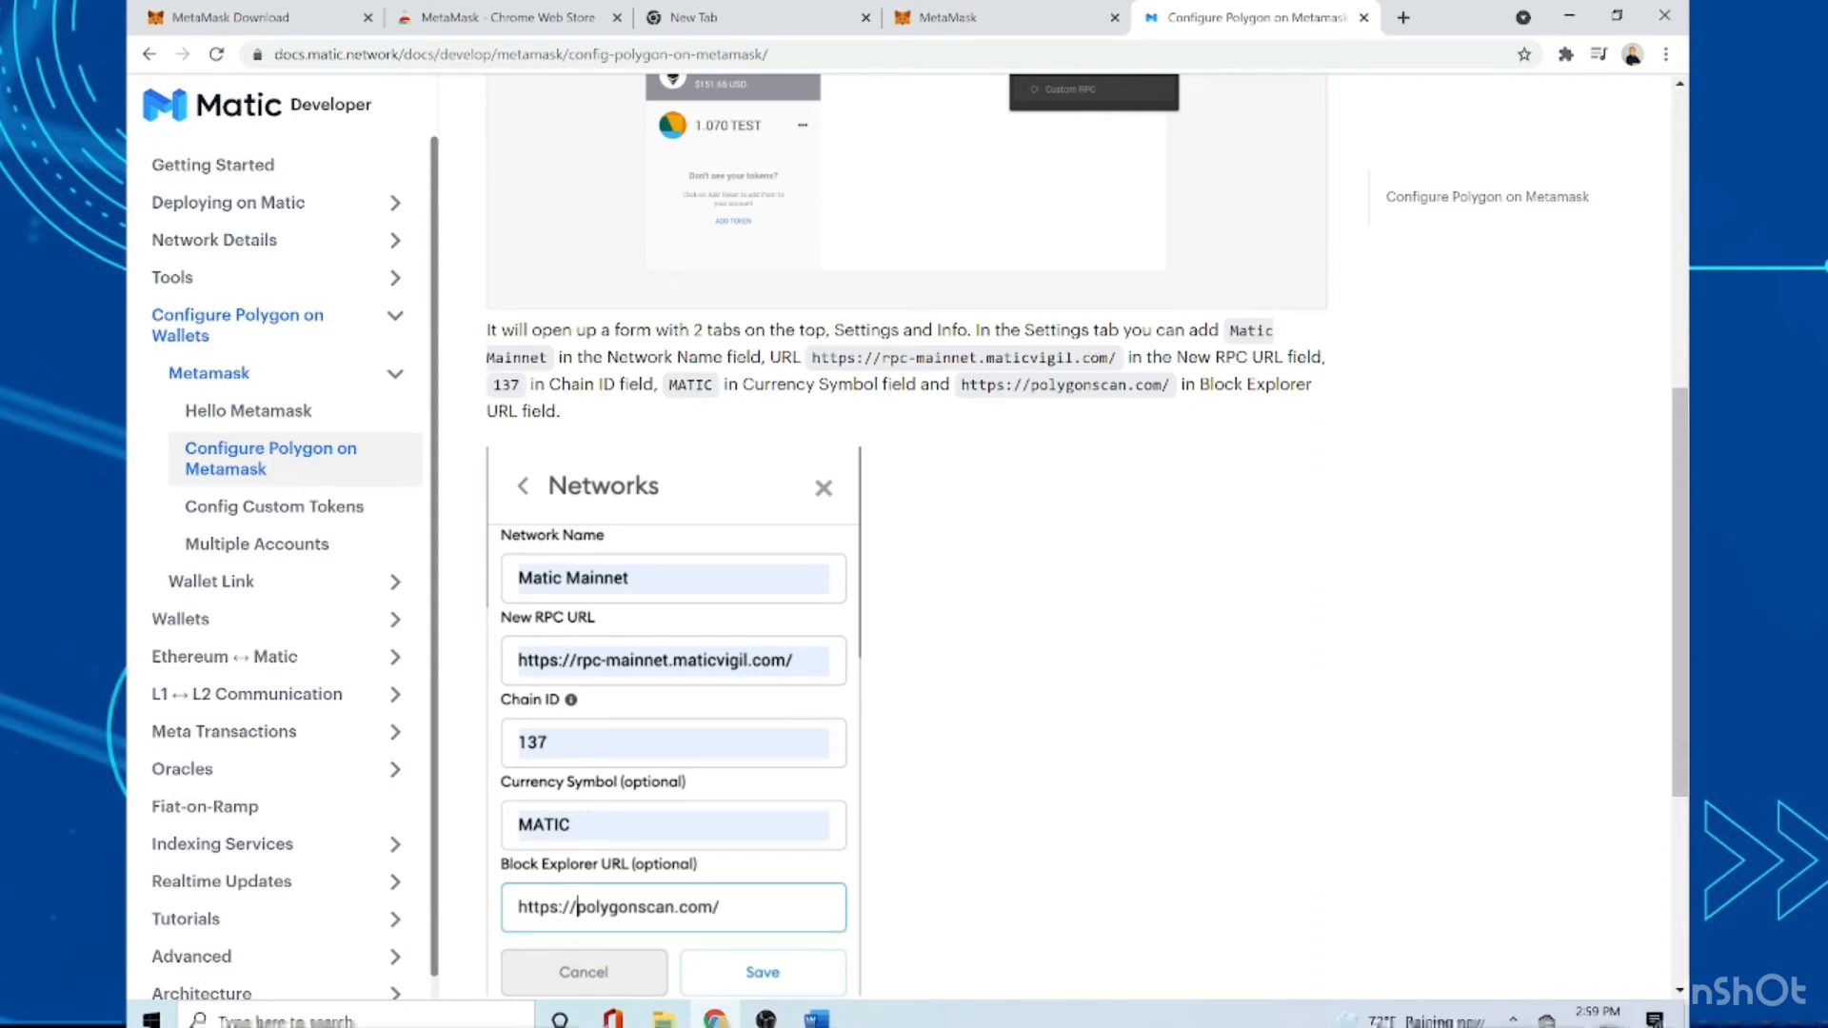
left_click_drag(1227, 333, 562, 367)
right_click(515, 354)
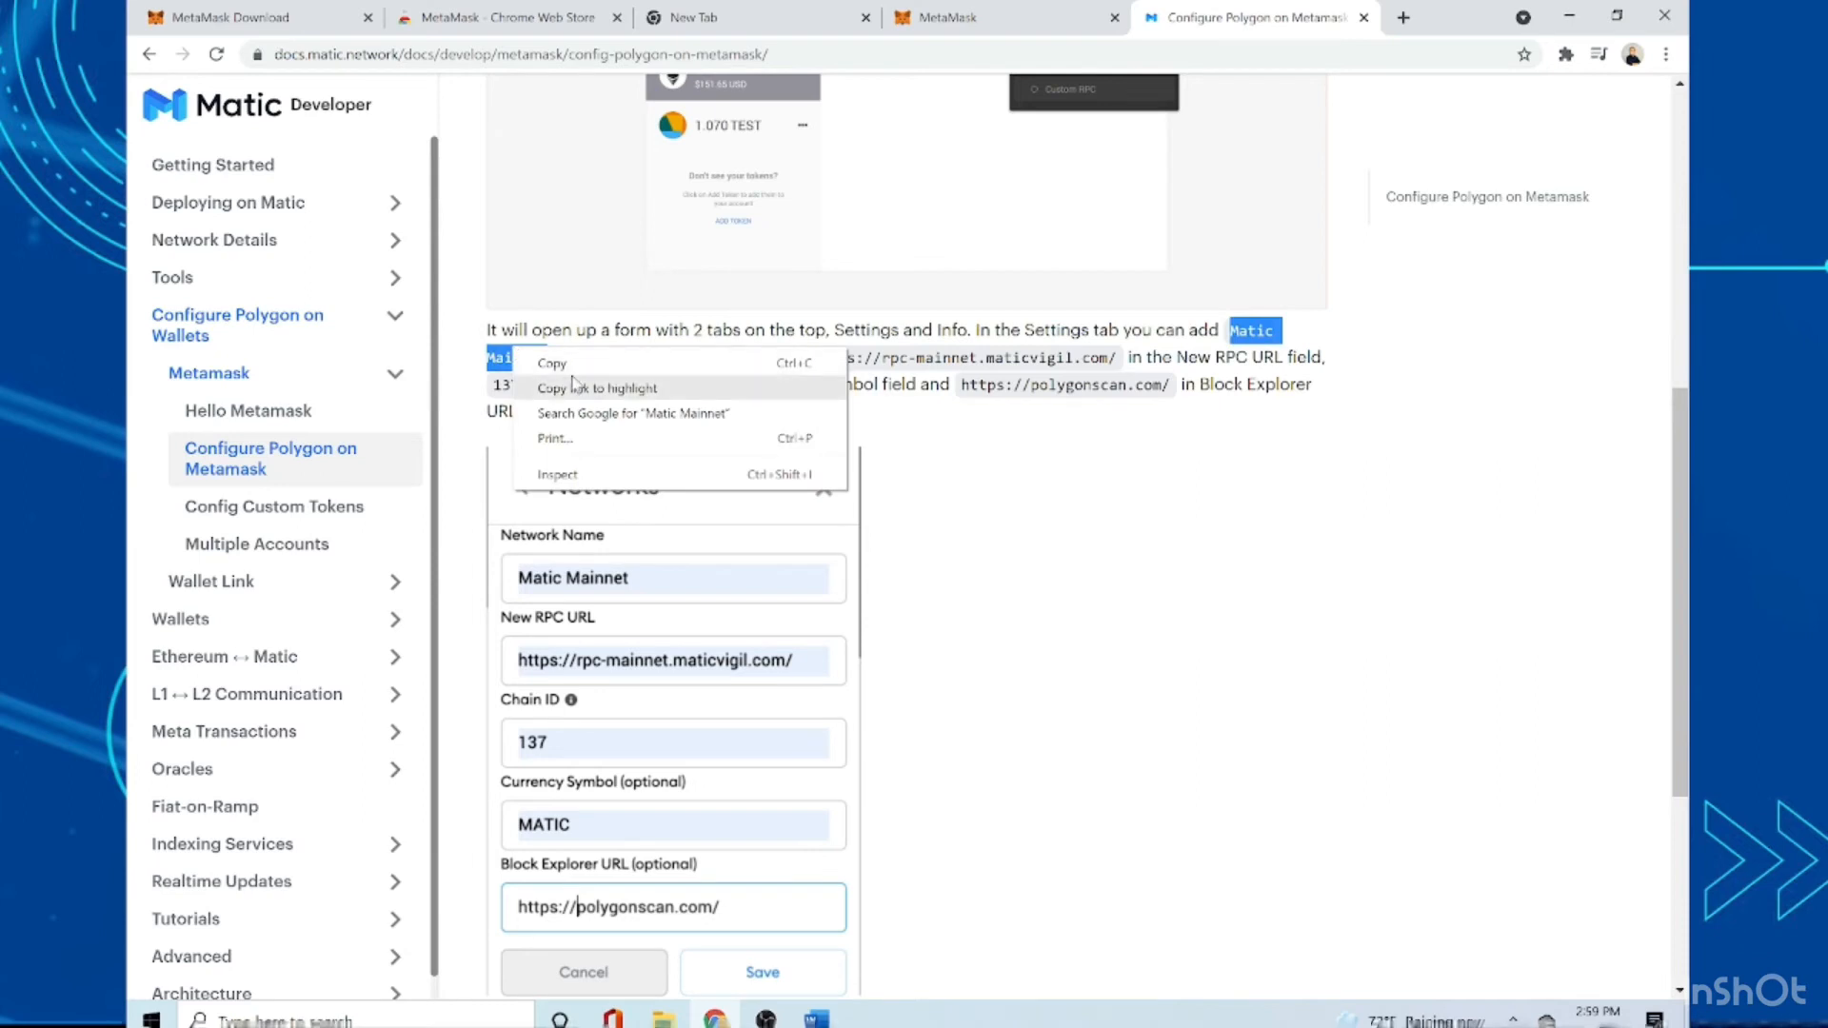
left_click(550, 364)
left_click(1000, 19)
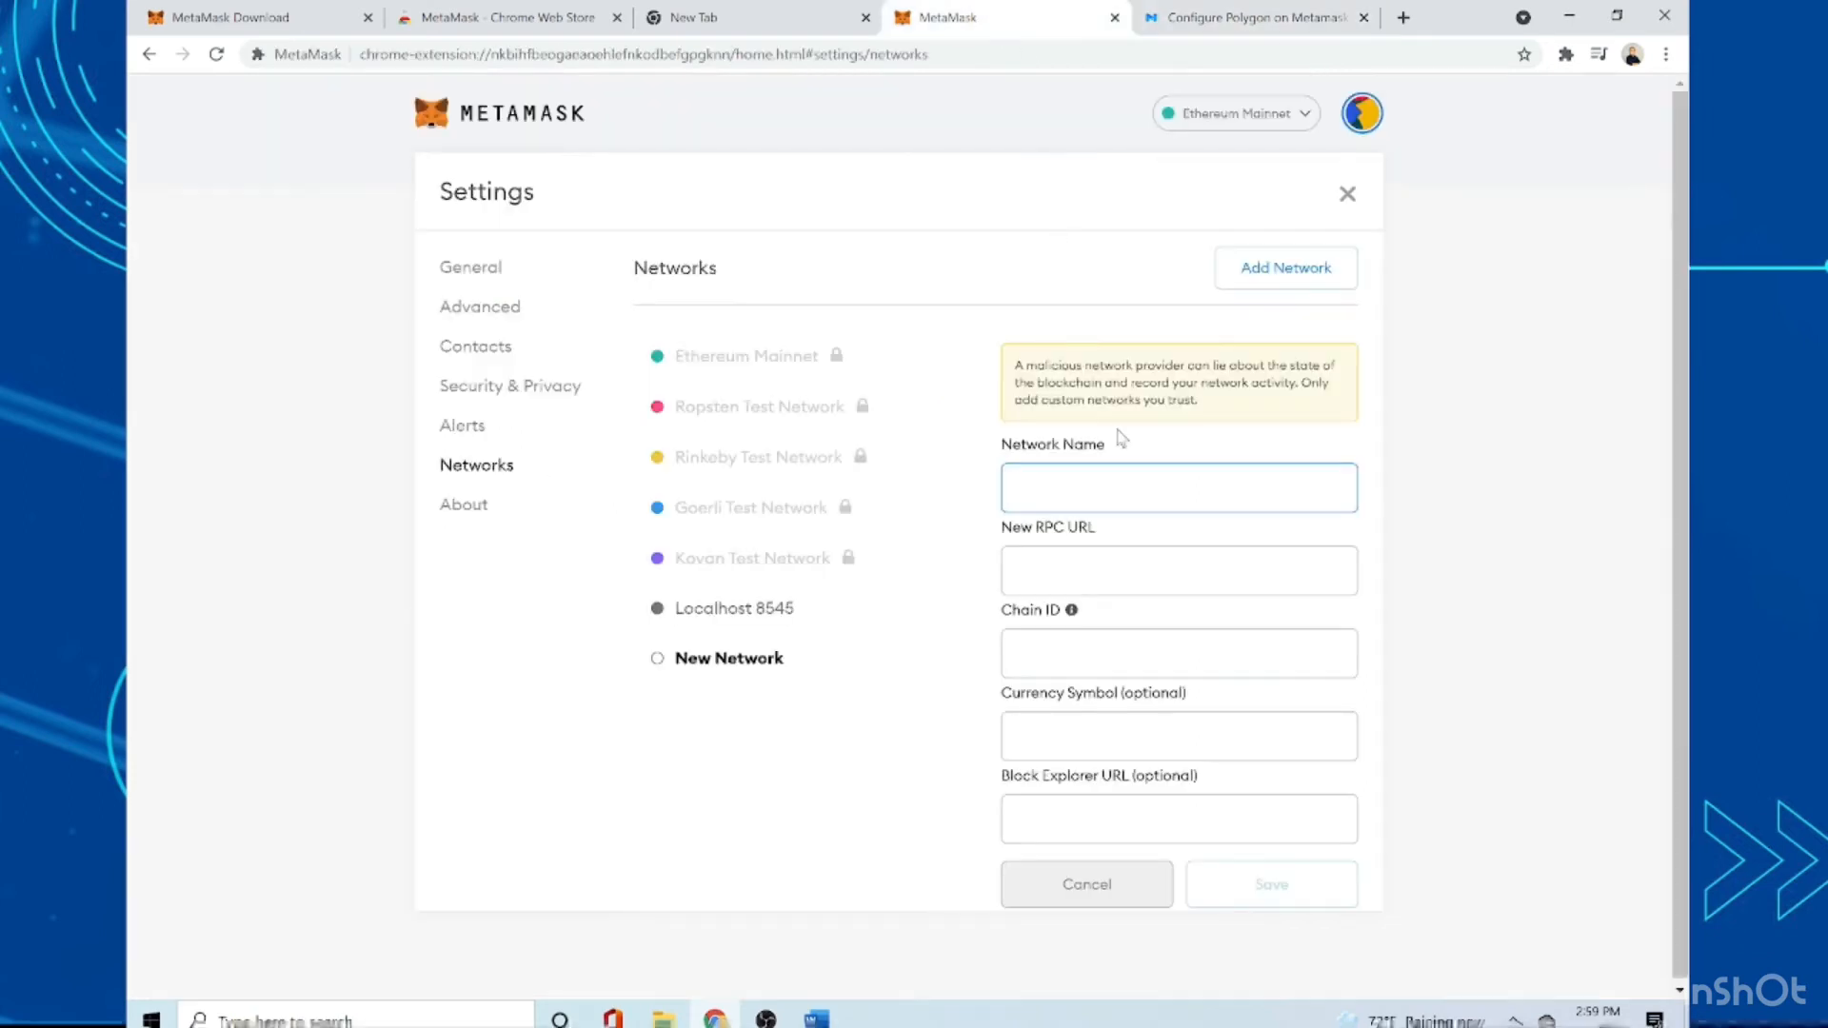
left_click(1143, 488)
key("ctrl+v")
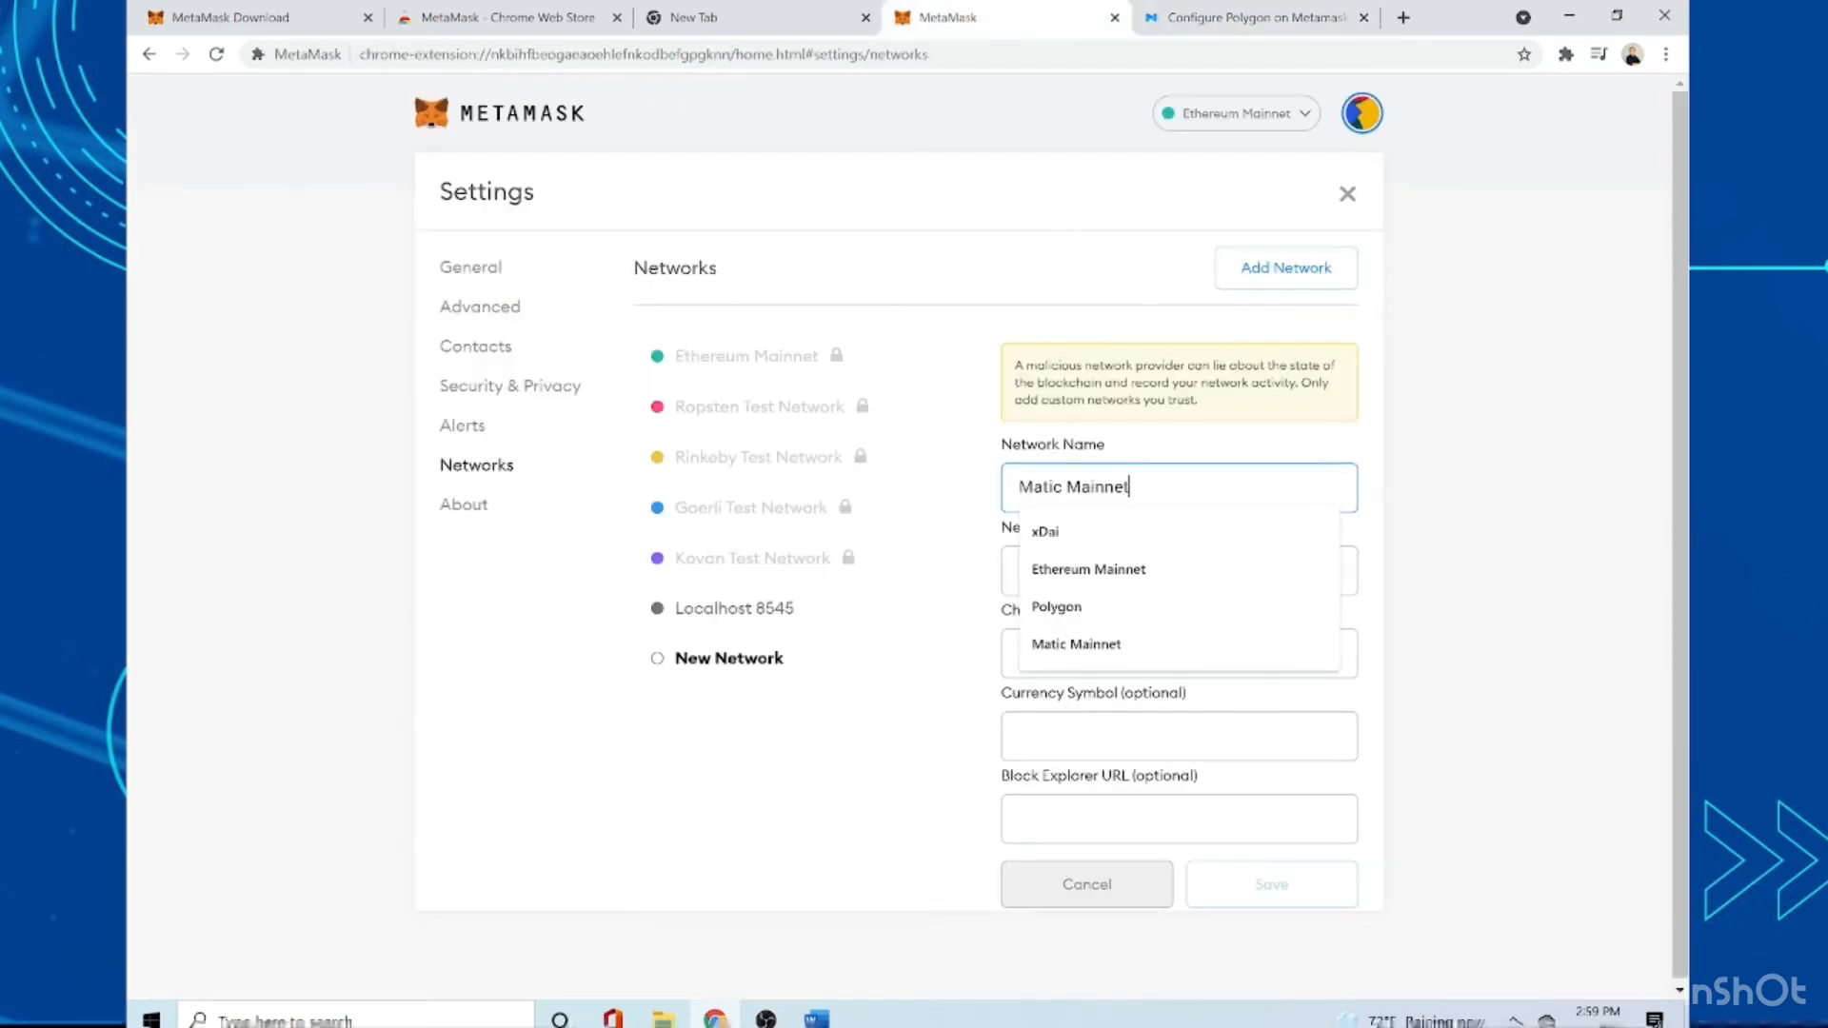
left_click(1142, 571)
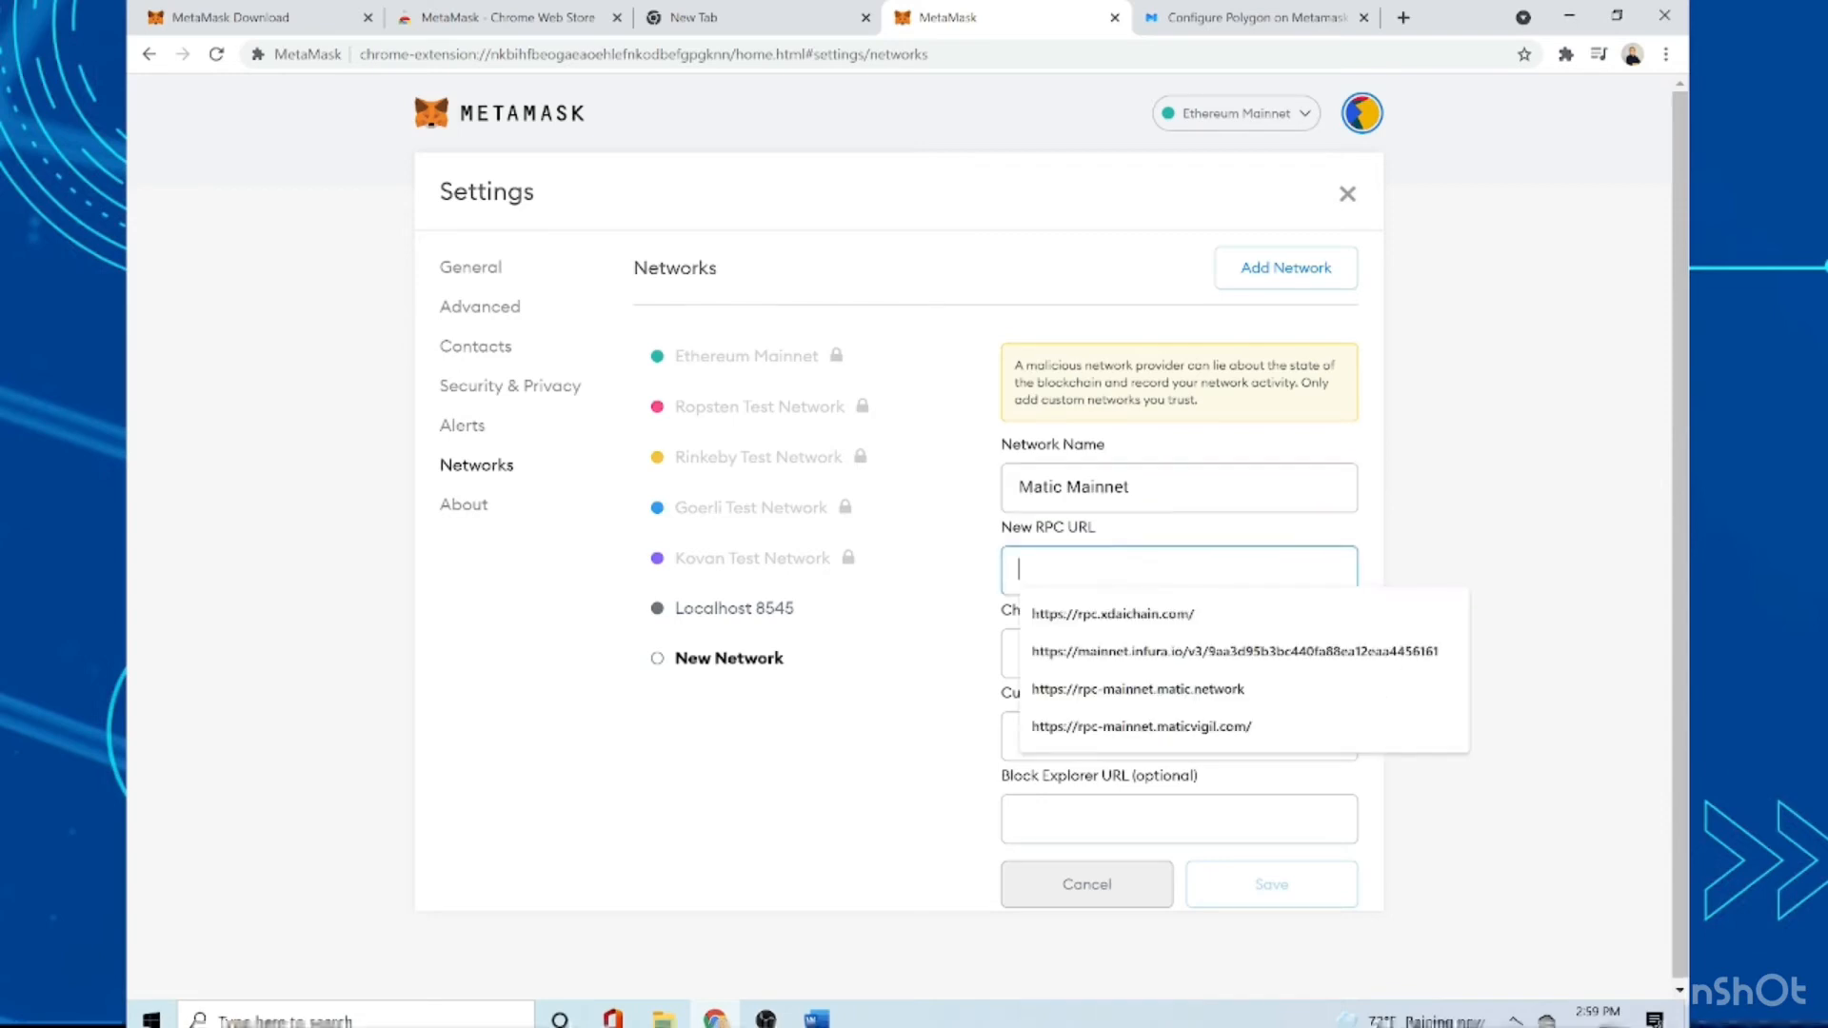
left_click(1309, 16)
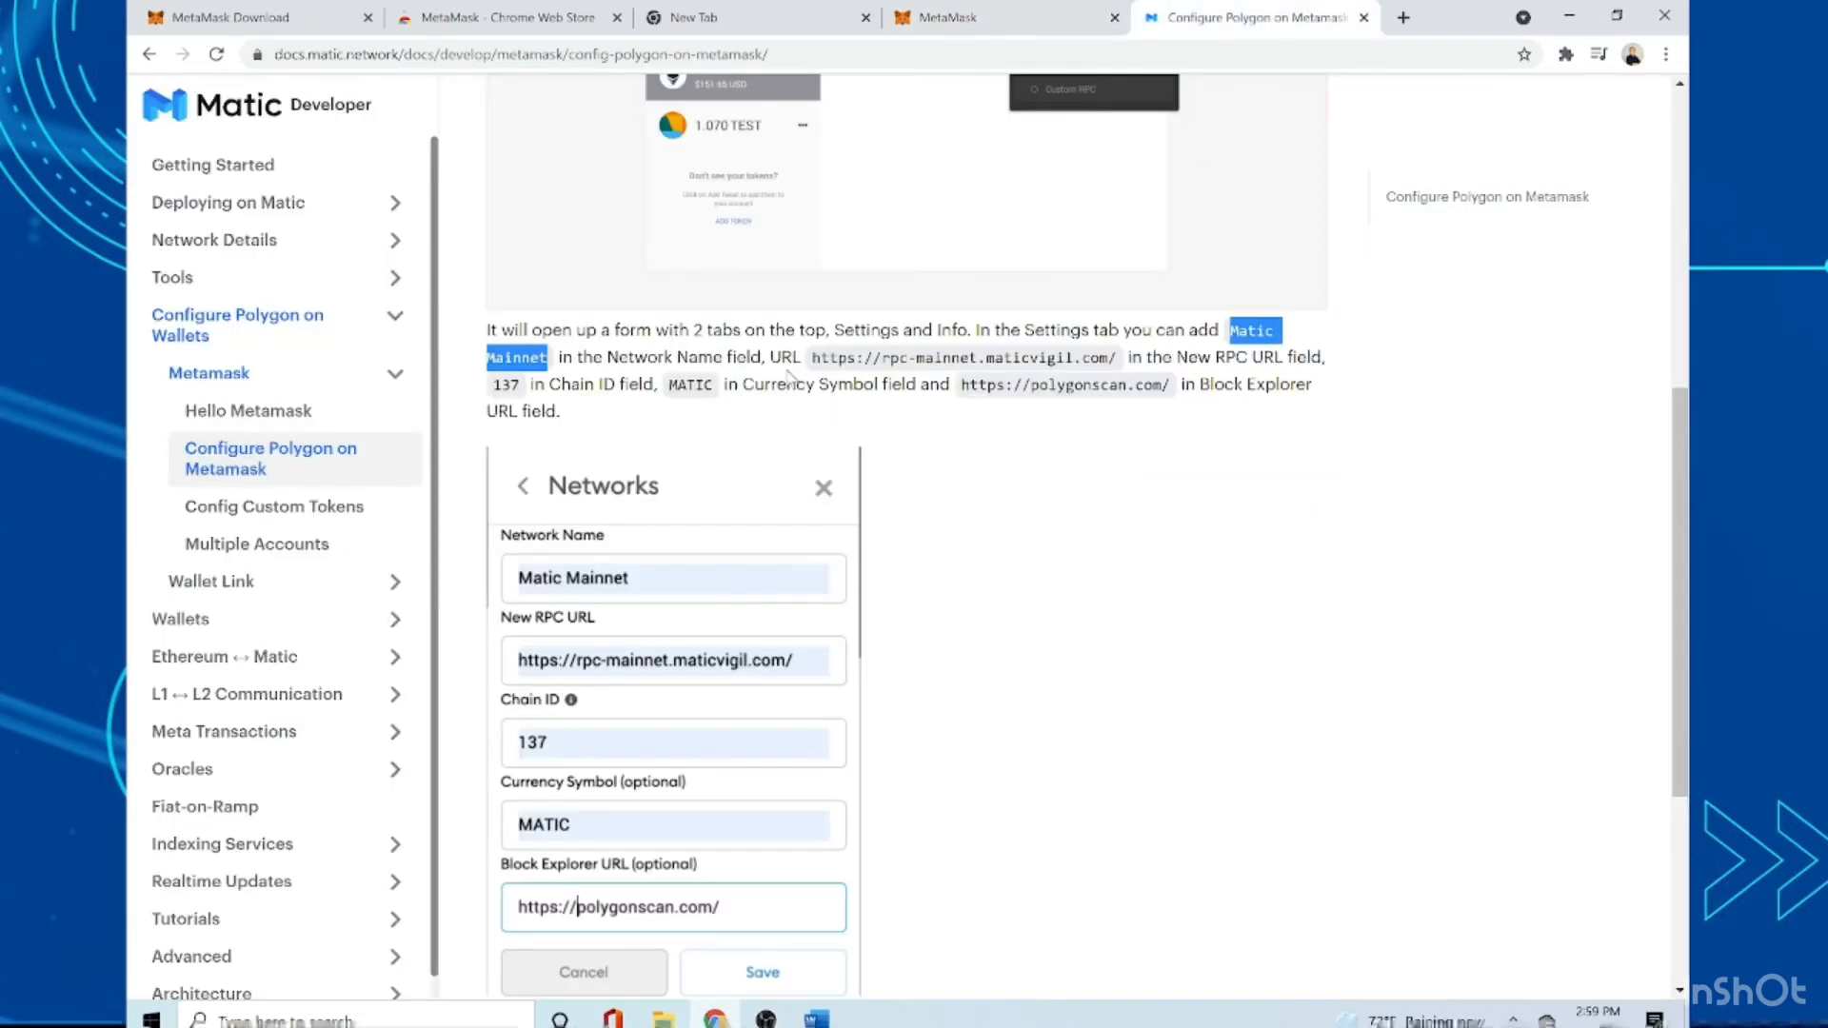
left_click_drag(812, 365, 1128, 374)
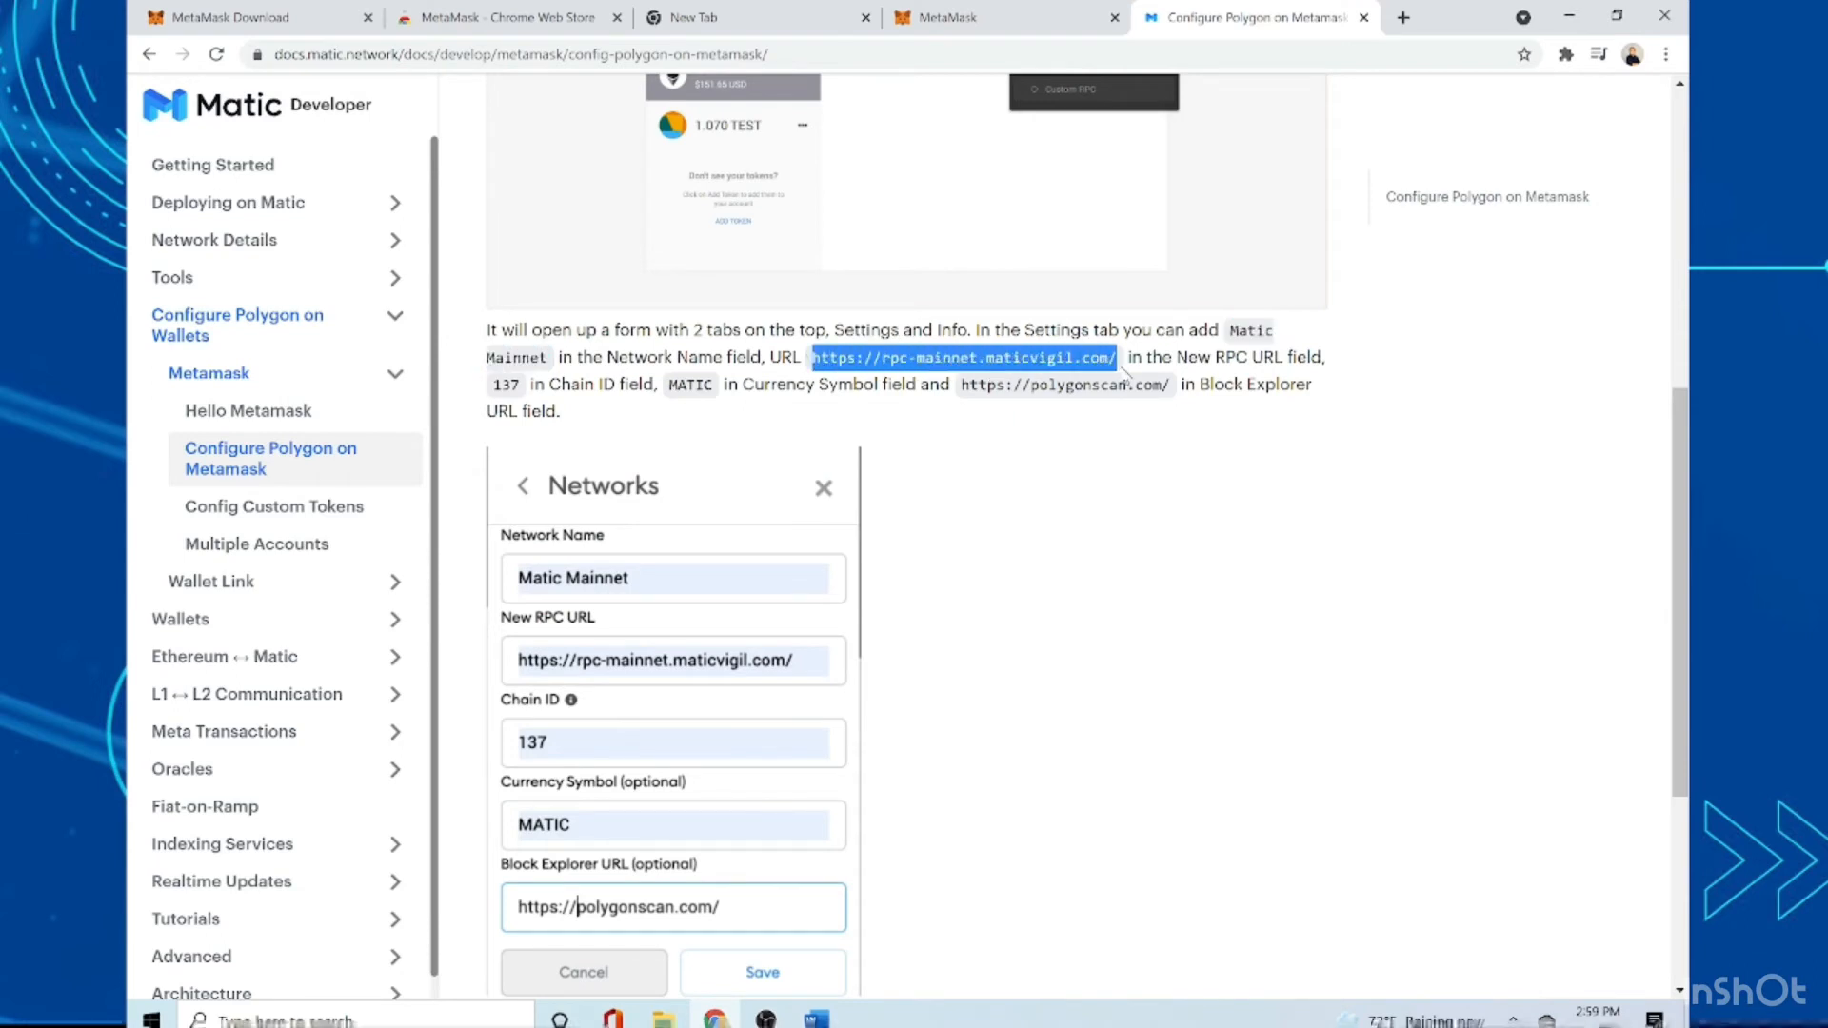
right_click(1184, 362)
left_click(1223, 376)
left_click(952, 17)
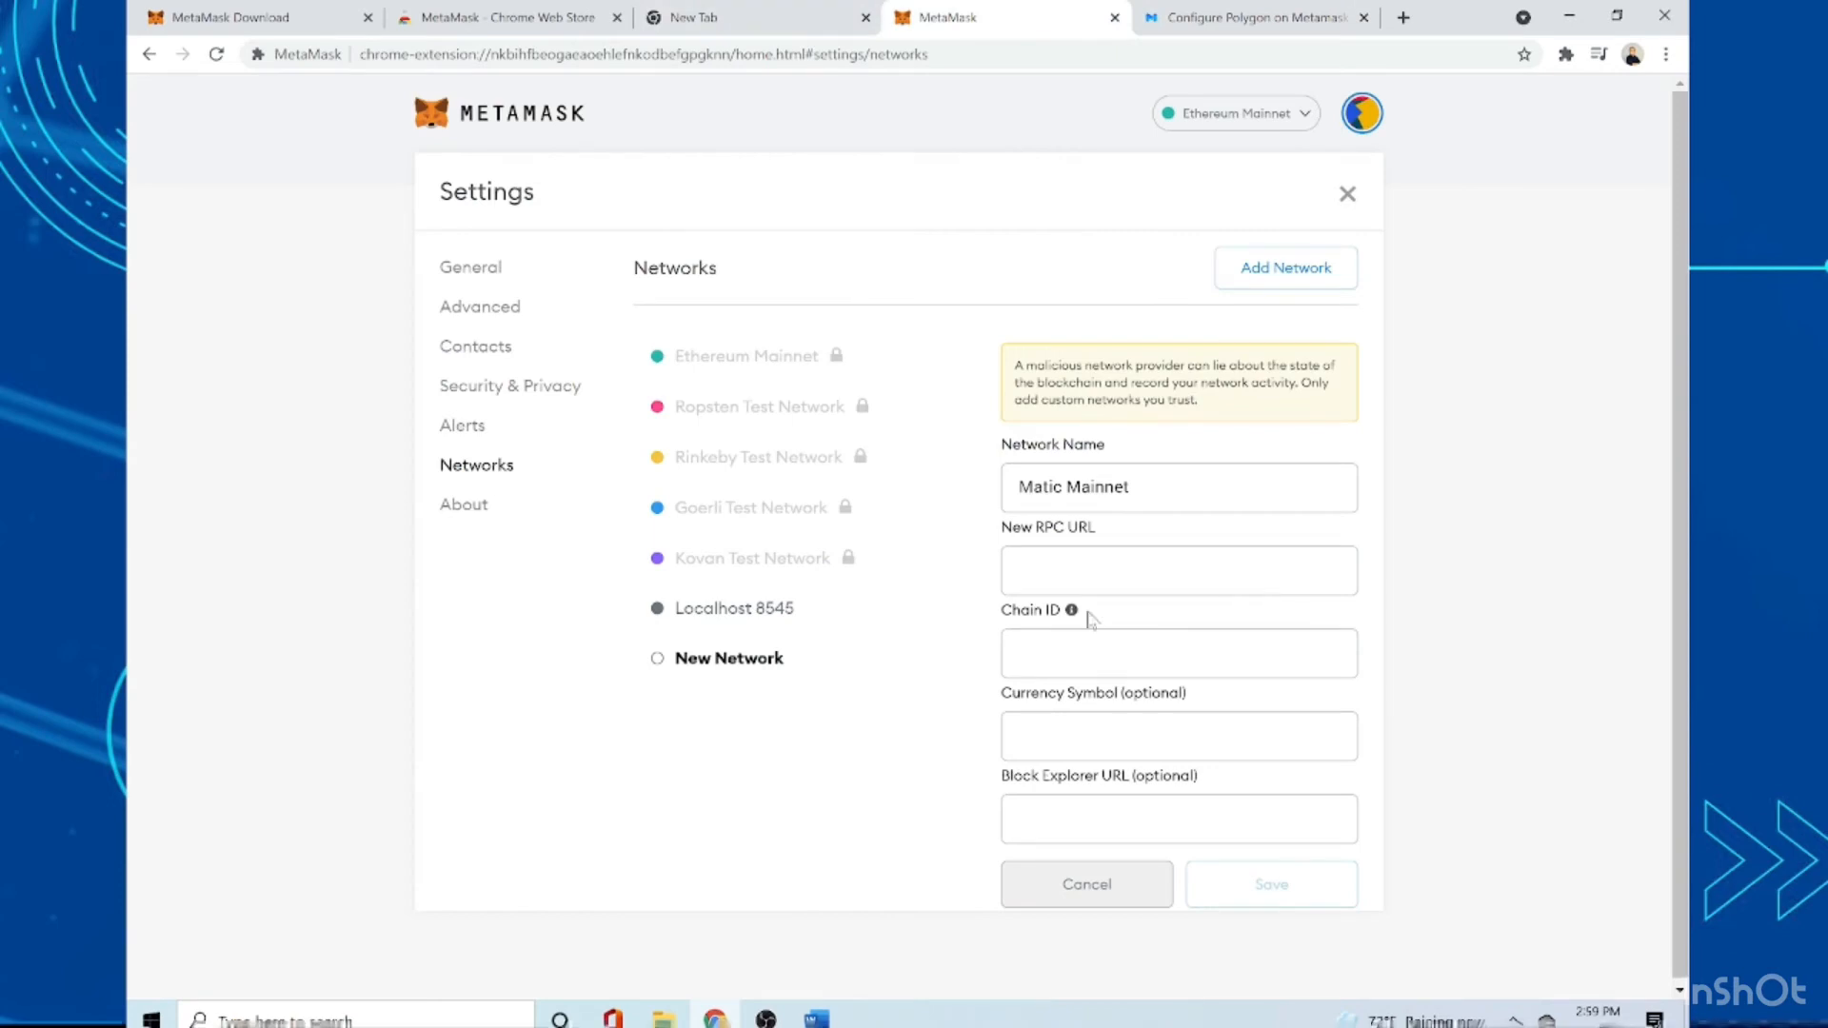
left_click(1086, 571)
key("ctrl+v")
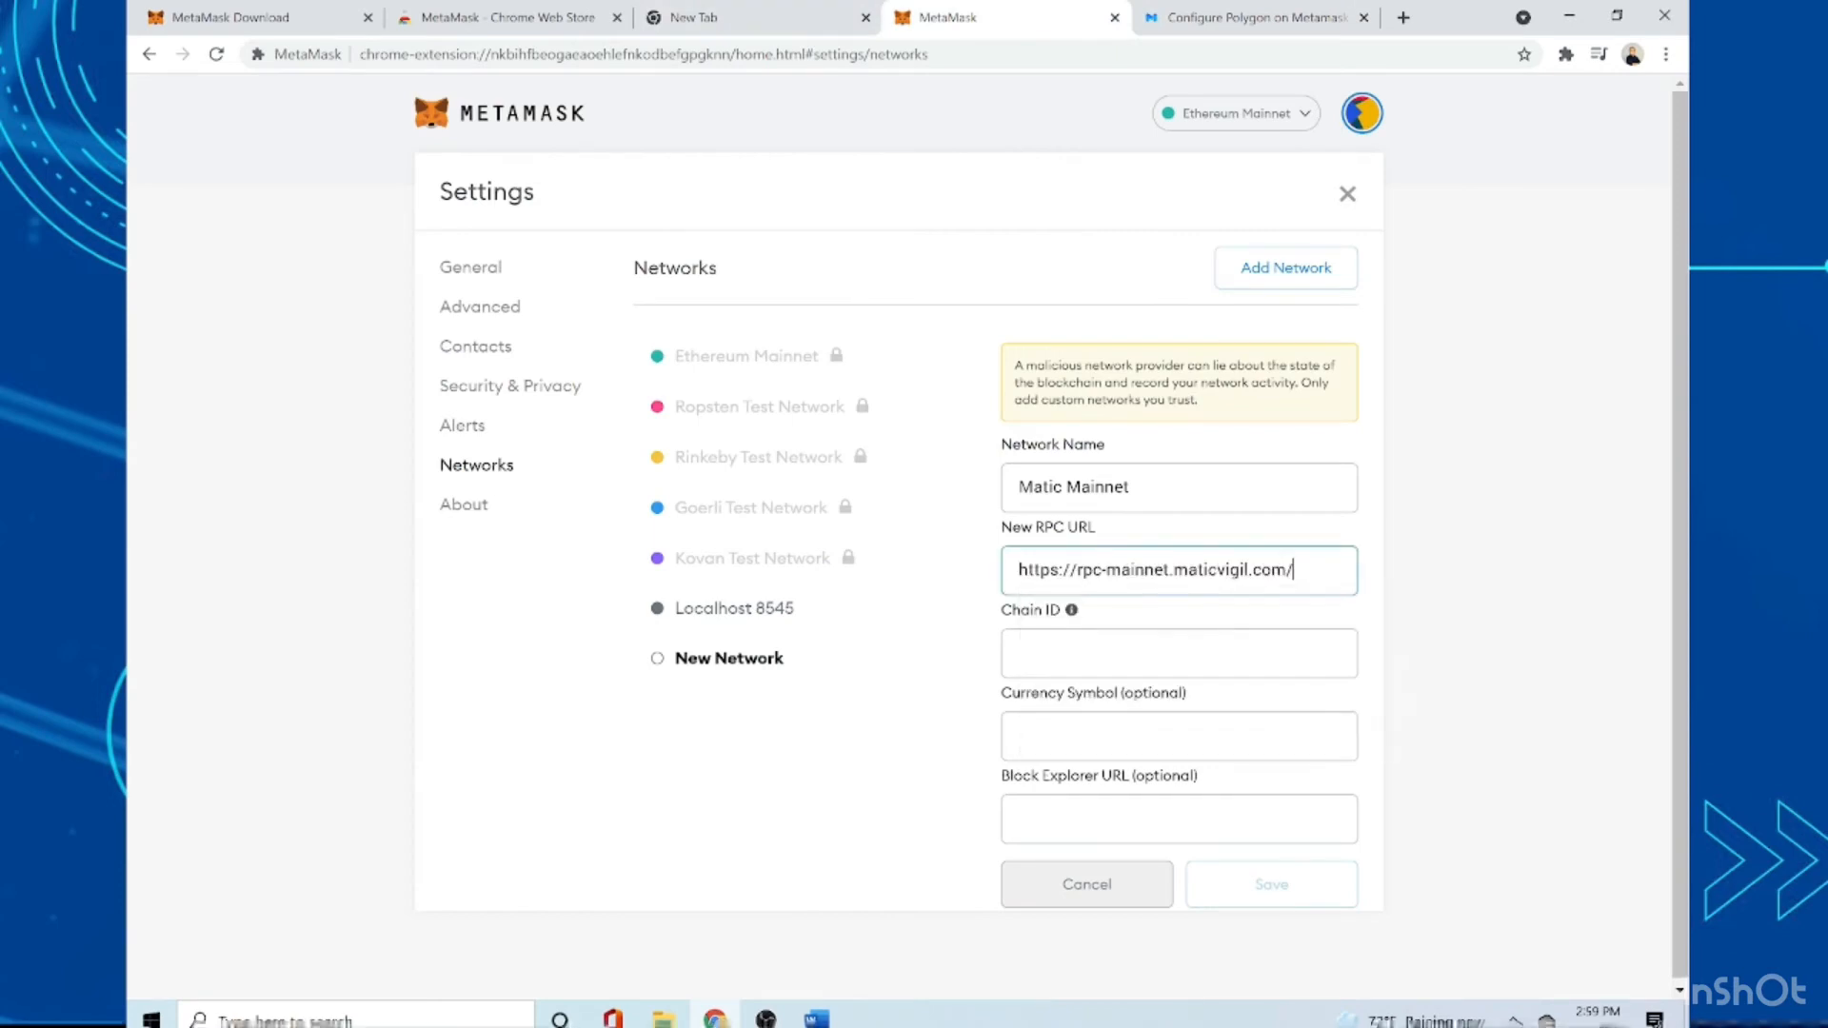
- Set the Chain ID to 137 by copying it from the Matic documentation
left_click(1085, 653)
left_click(1247, 17)
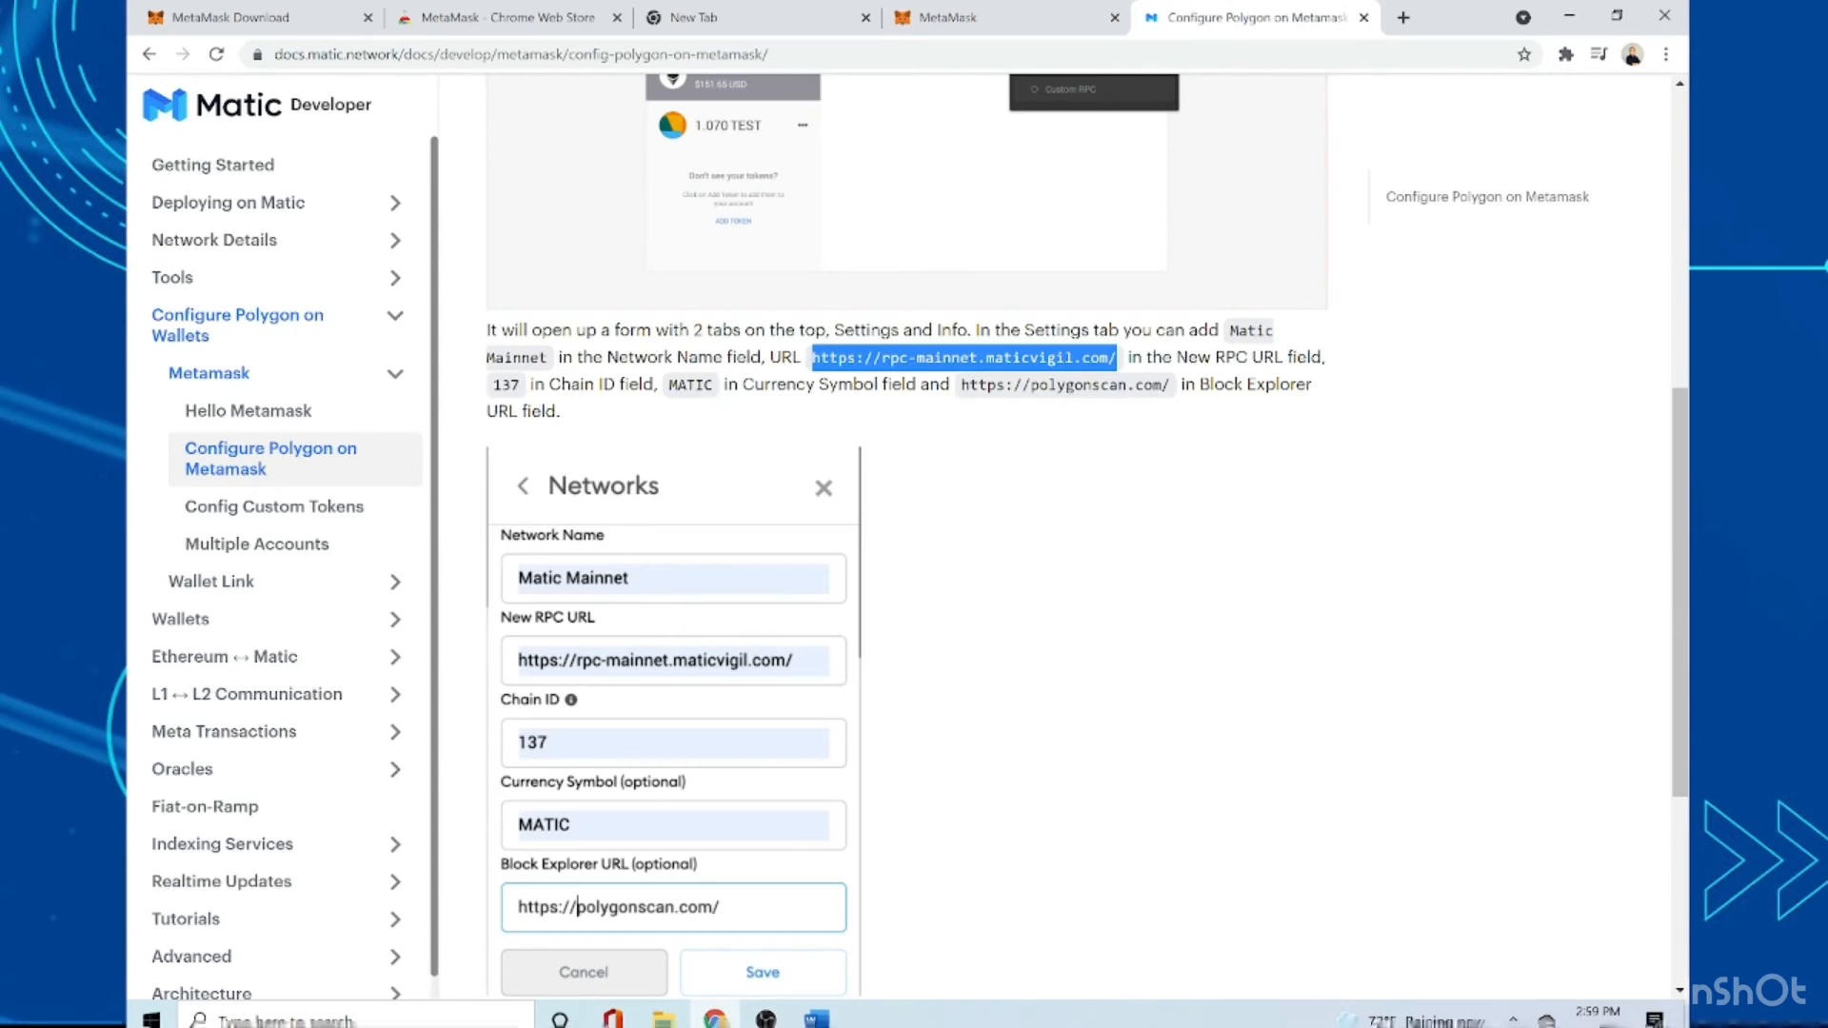
left_click_drag(522, 385, 501, 384)
right_click(502, 384)
left_click(562, 401)
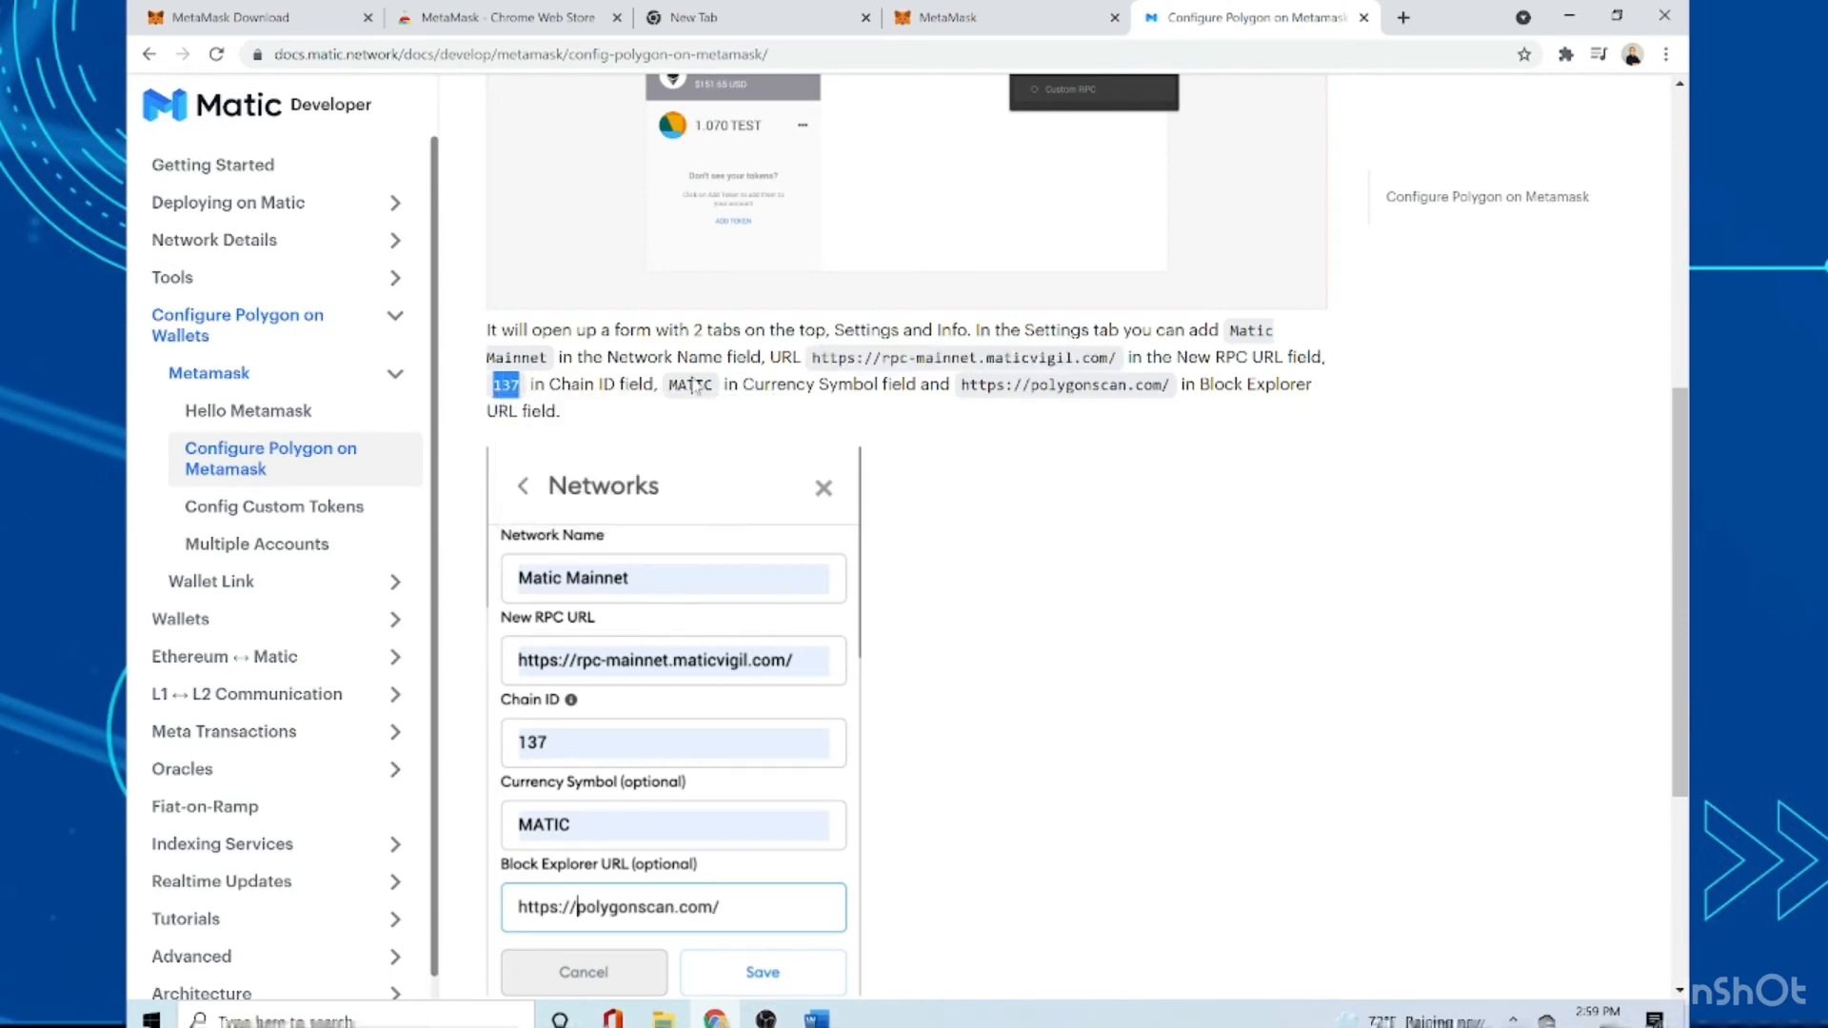
left_click(948, 18)
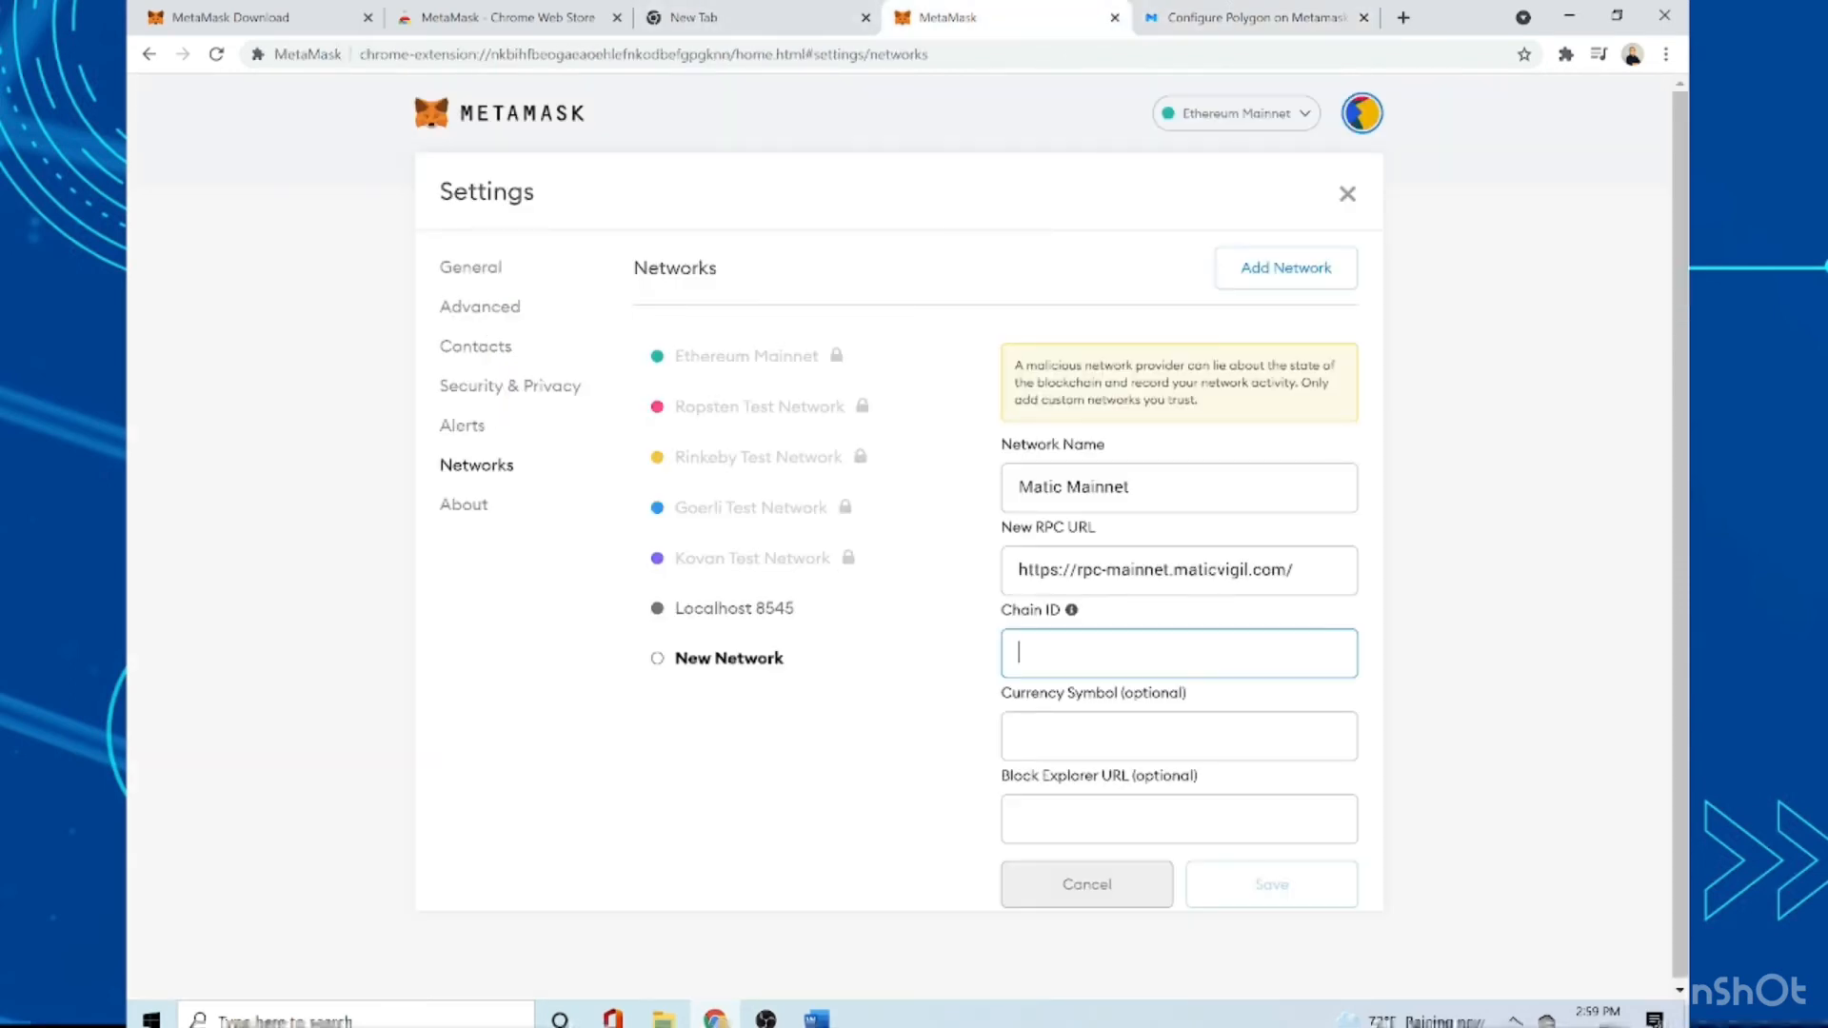
key("ctrl+v")
key("Tab")
- Copy the currency symbol MATIC from the documentation into the new network's Currency Symbol field
left_click(1242, 11)
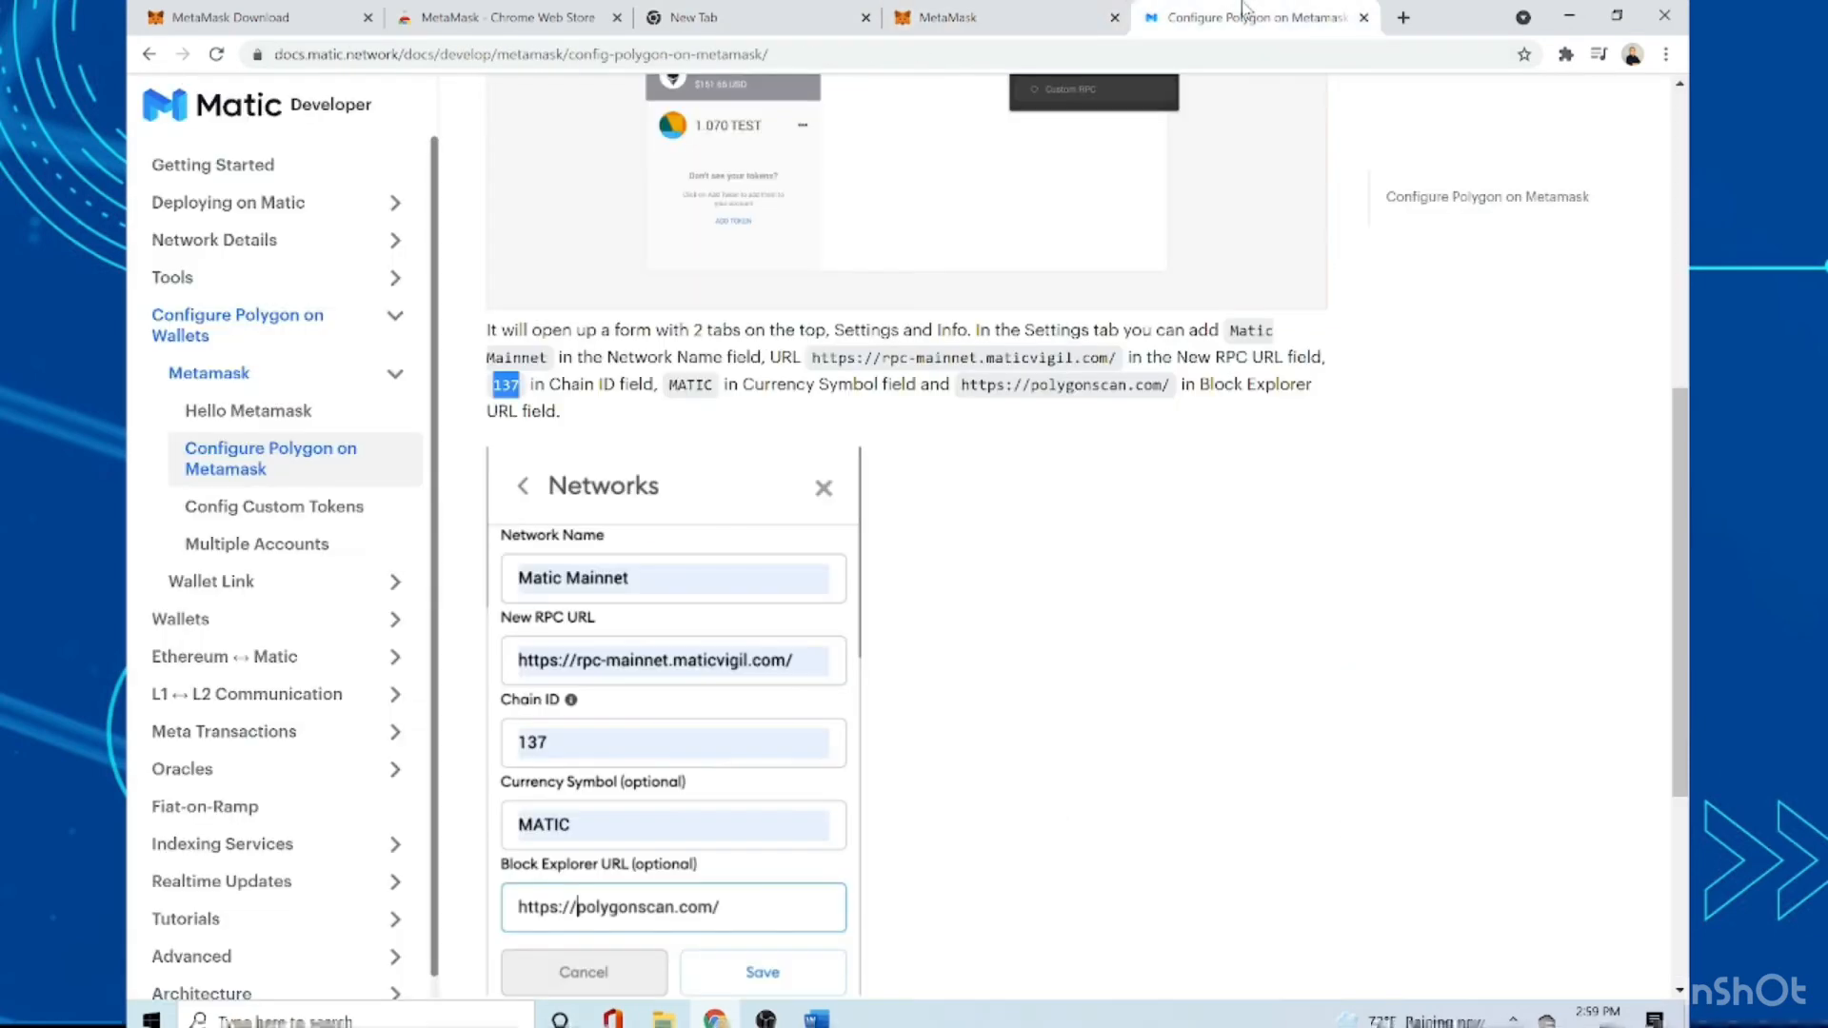
left_click_drag(1680, 458, 1680, 534)
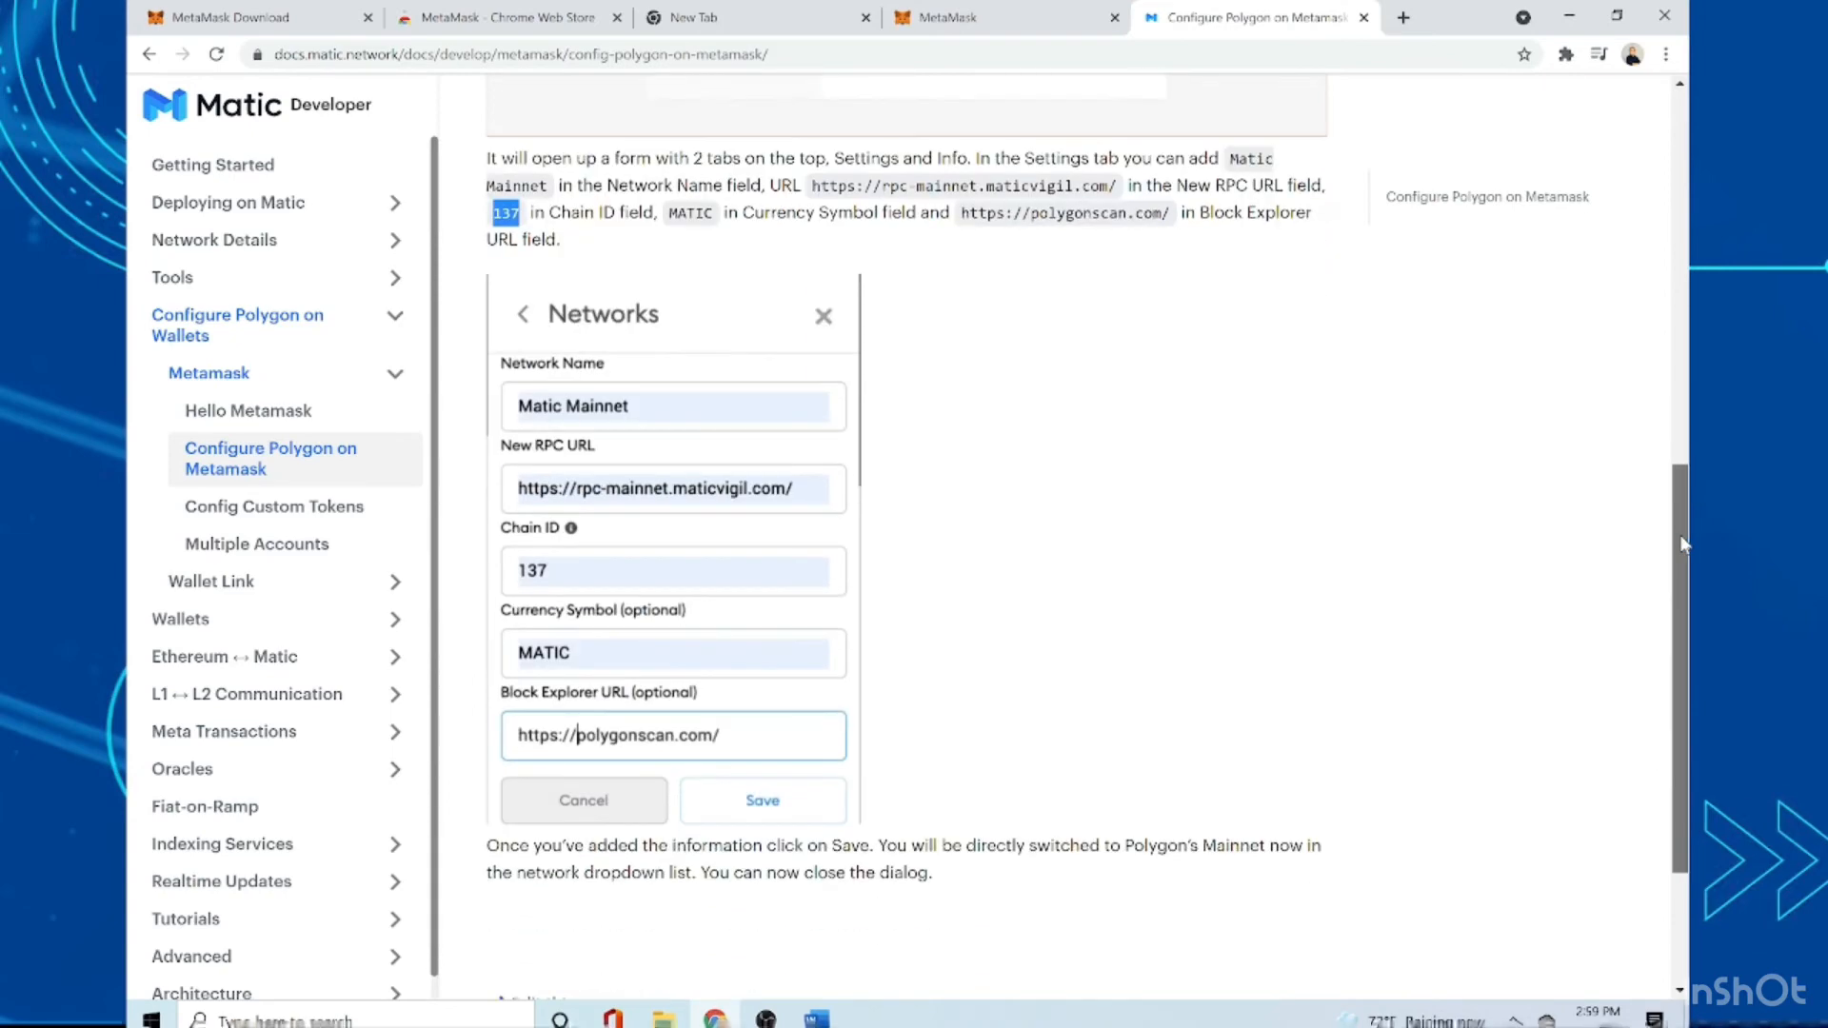
double_click(691, 214)
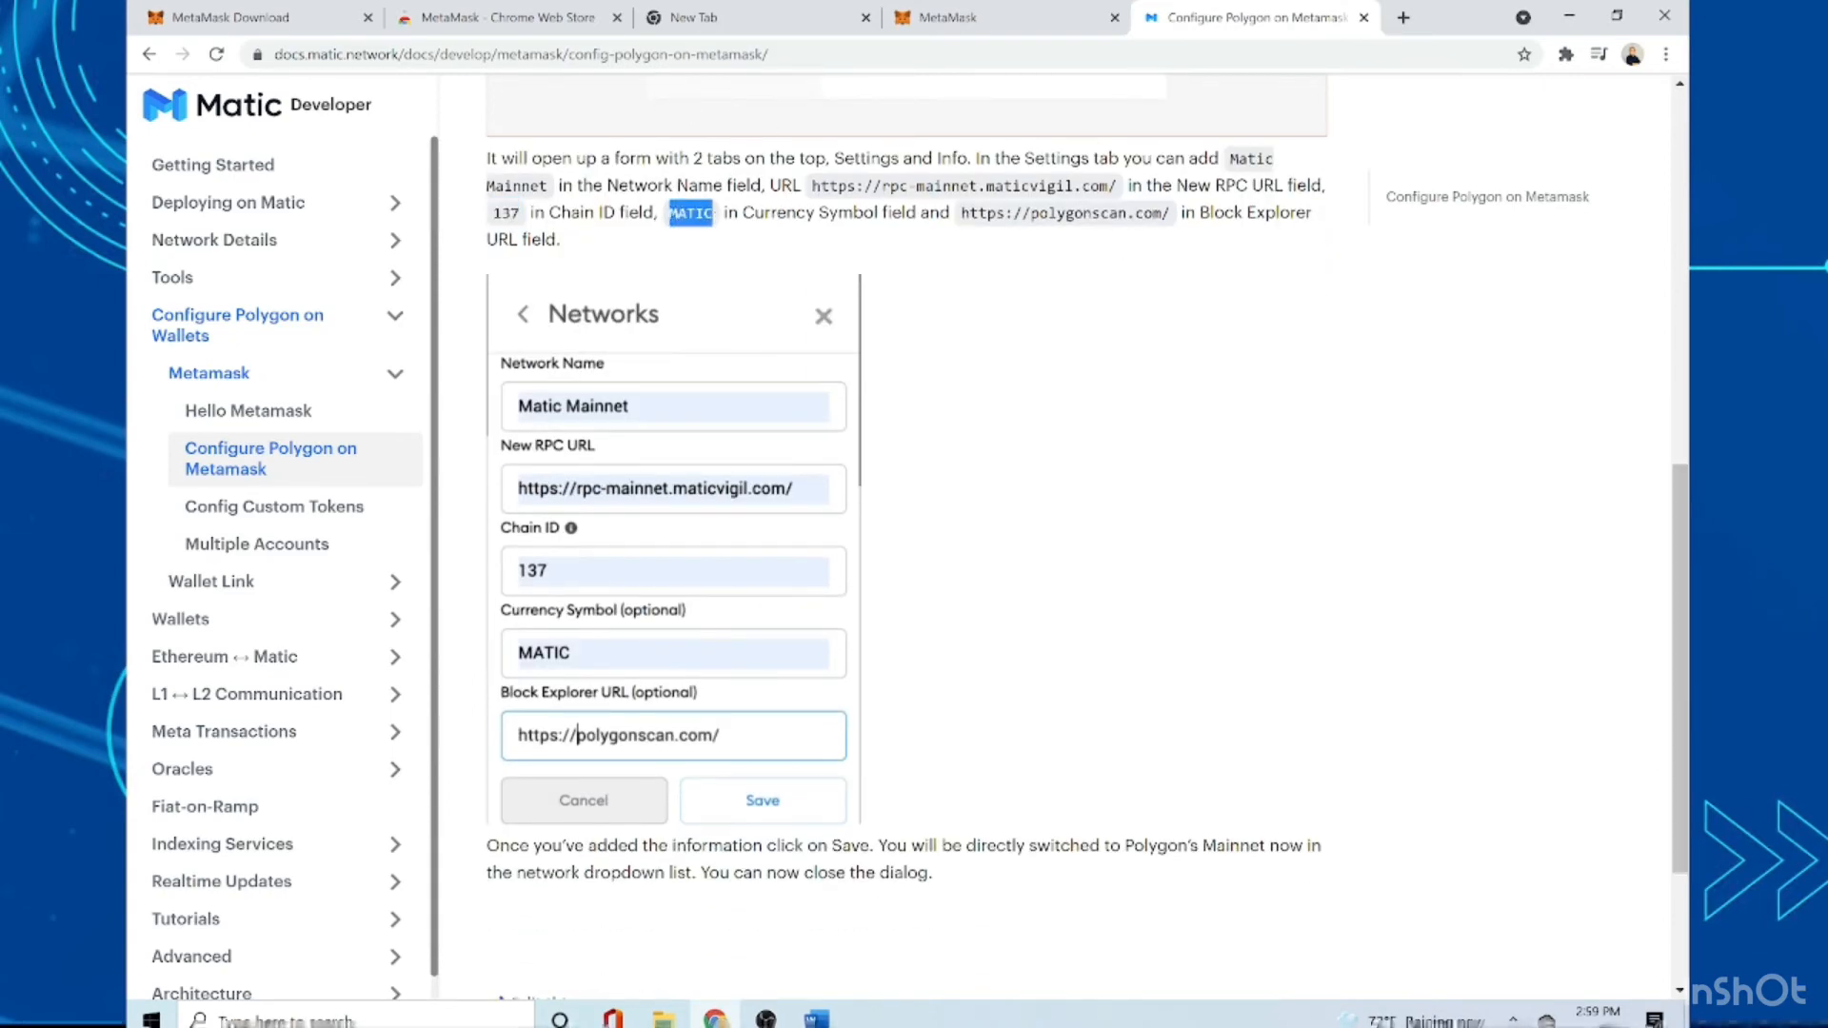
right_click(691, 215)
left_click(724, 236)
left_click(953, 28)
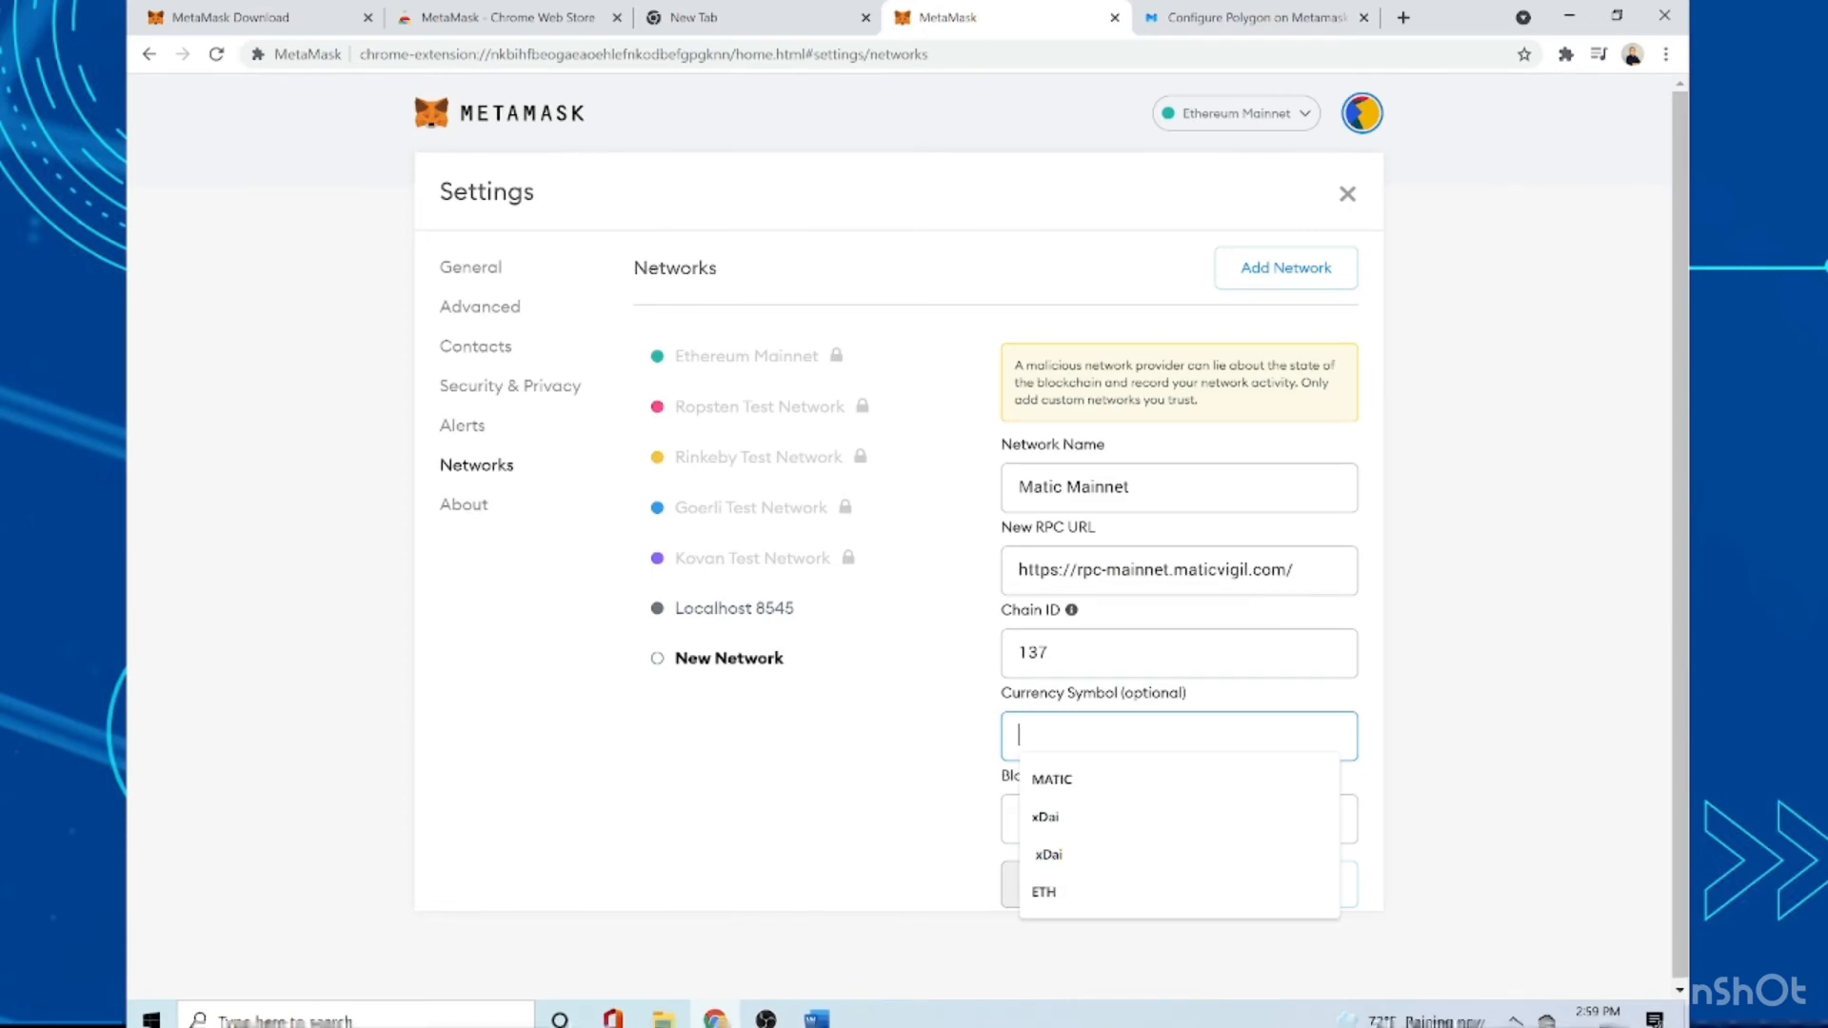
key("ctrl+v")
key("Tab")
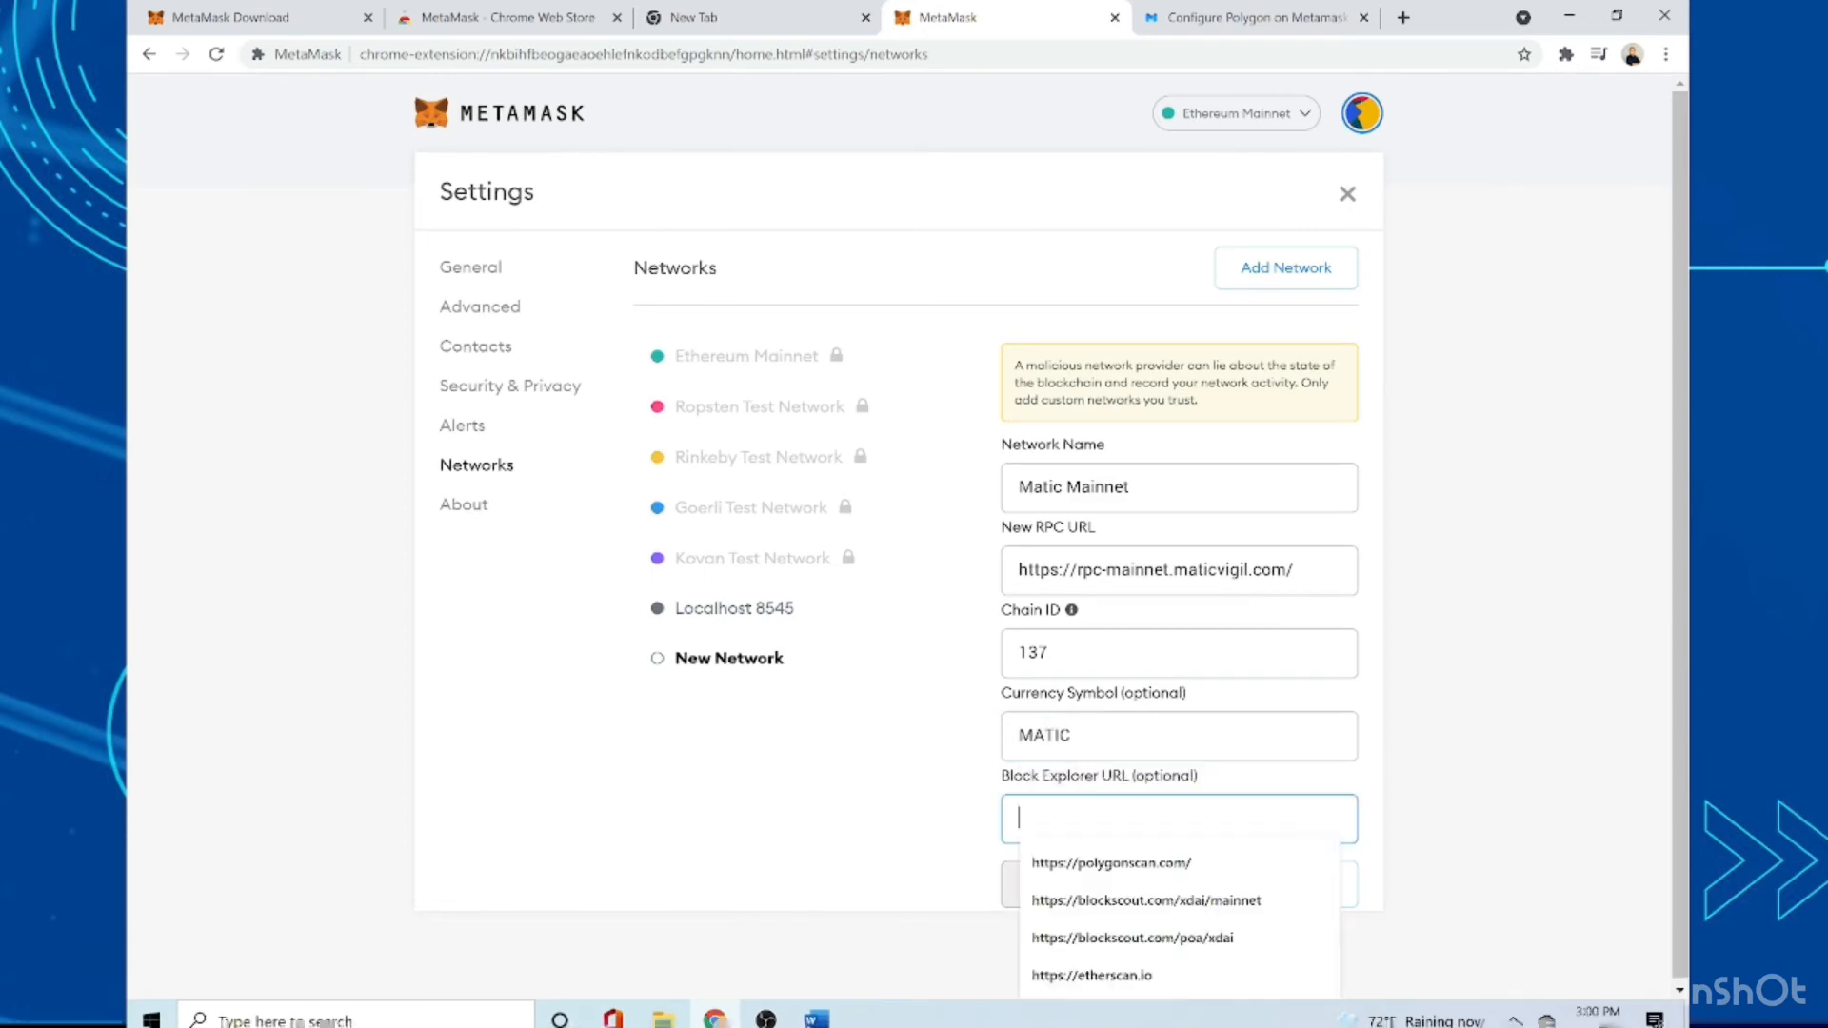
left_click(1592, 641)
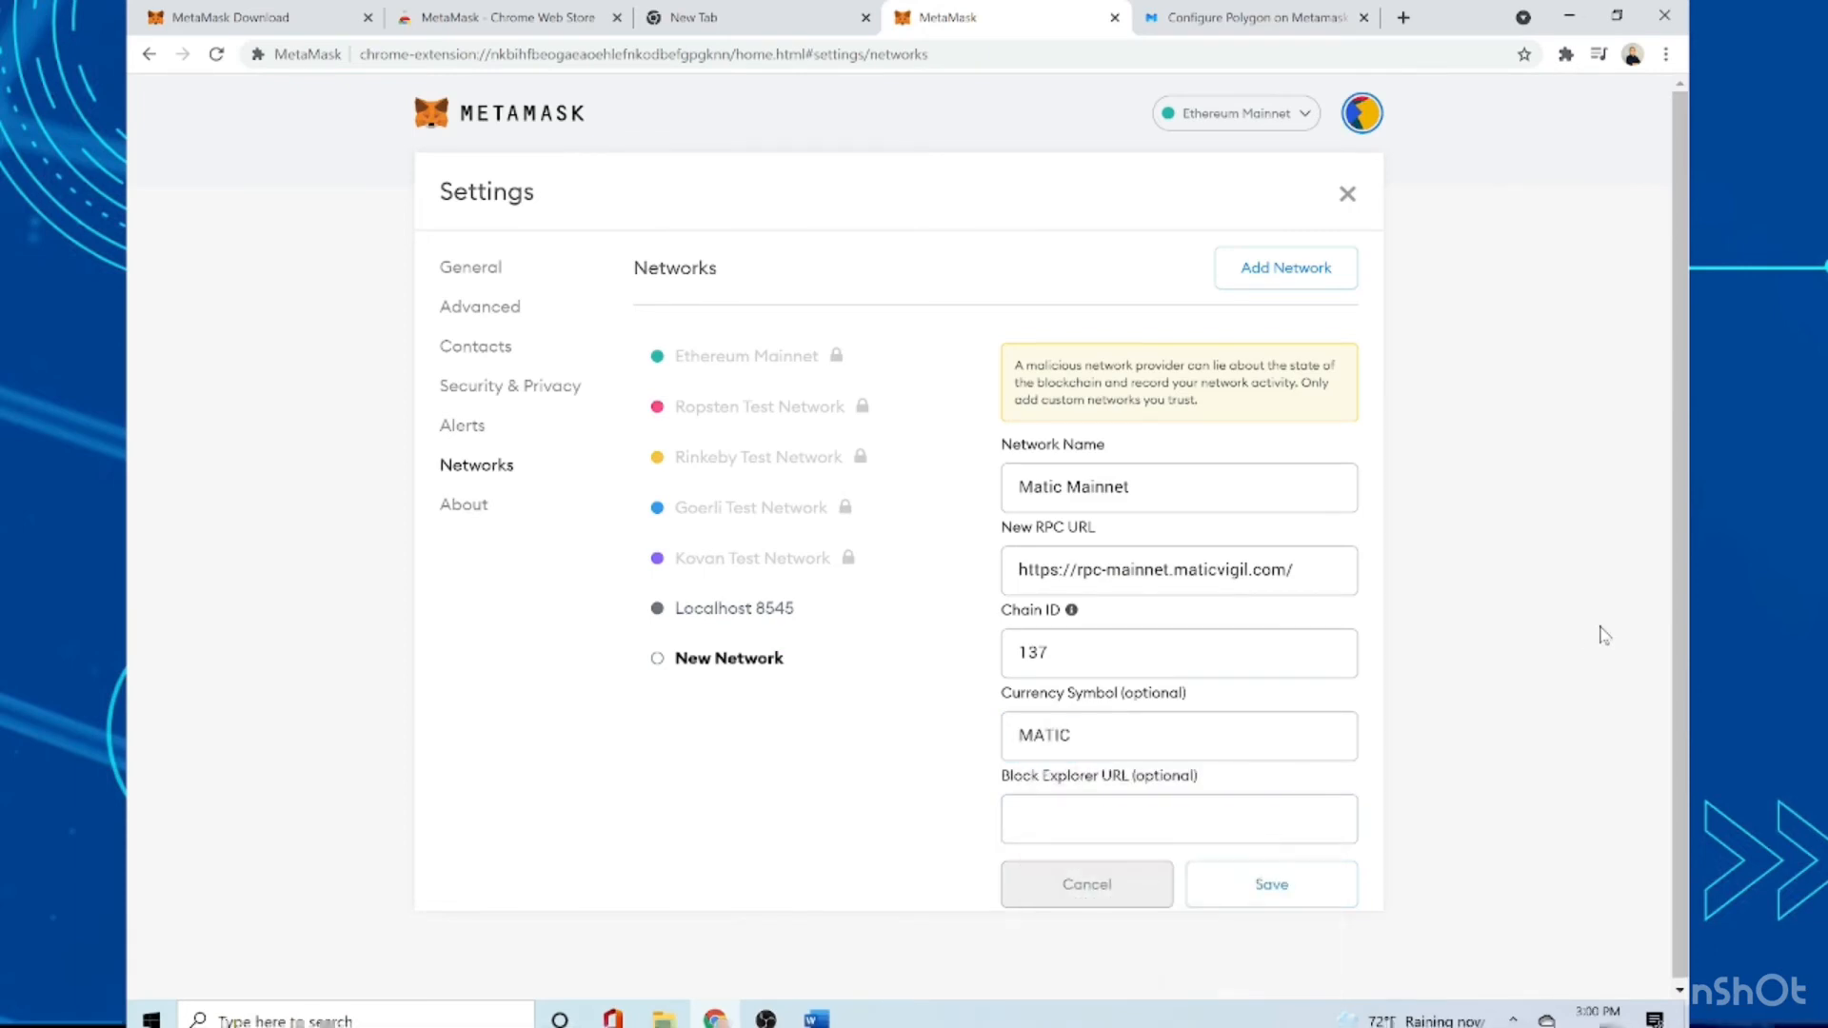
left_click(1187, 11)
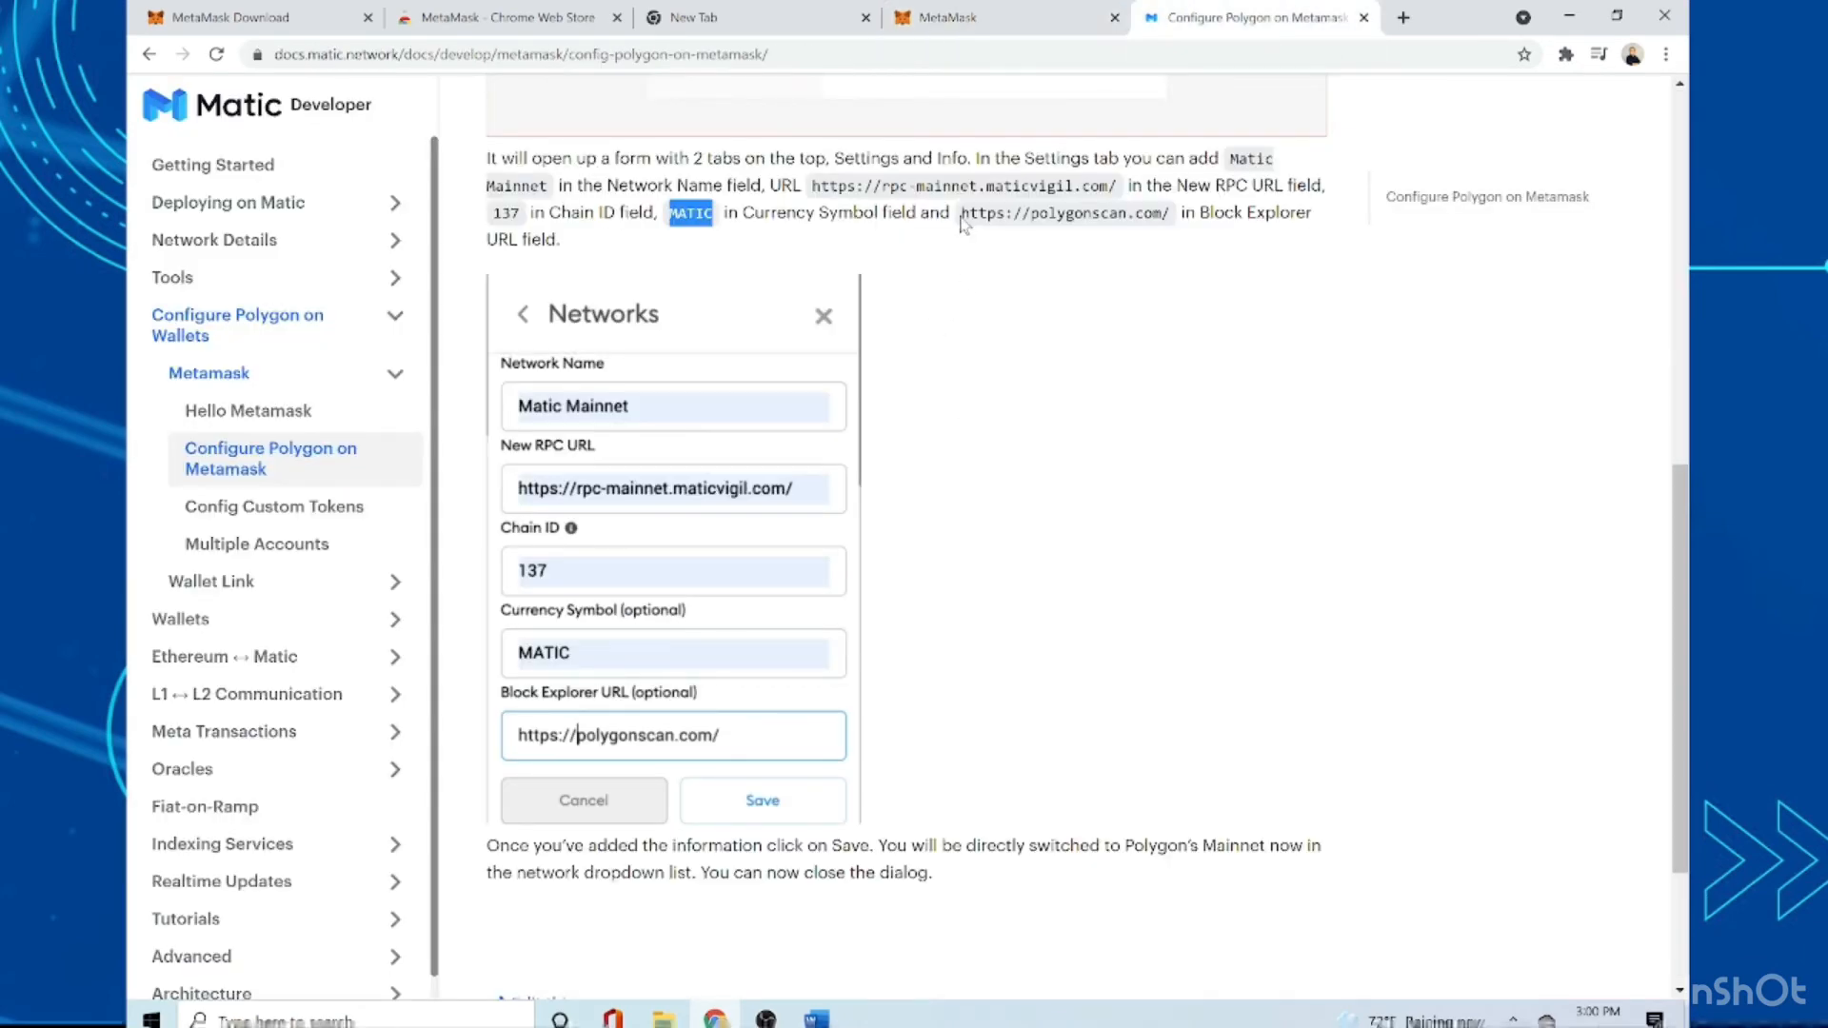
left_click_drag(962, 217, 1176, 227)
right_click(1143, 226)
left_click(1167, 236)
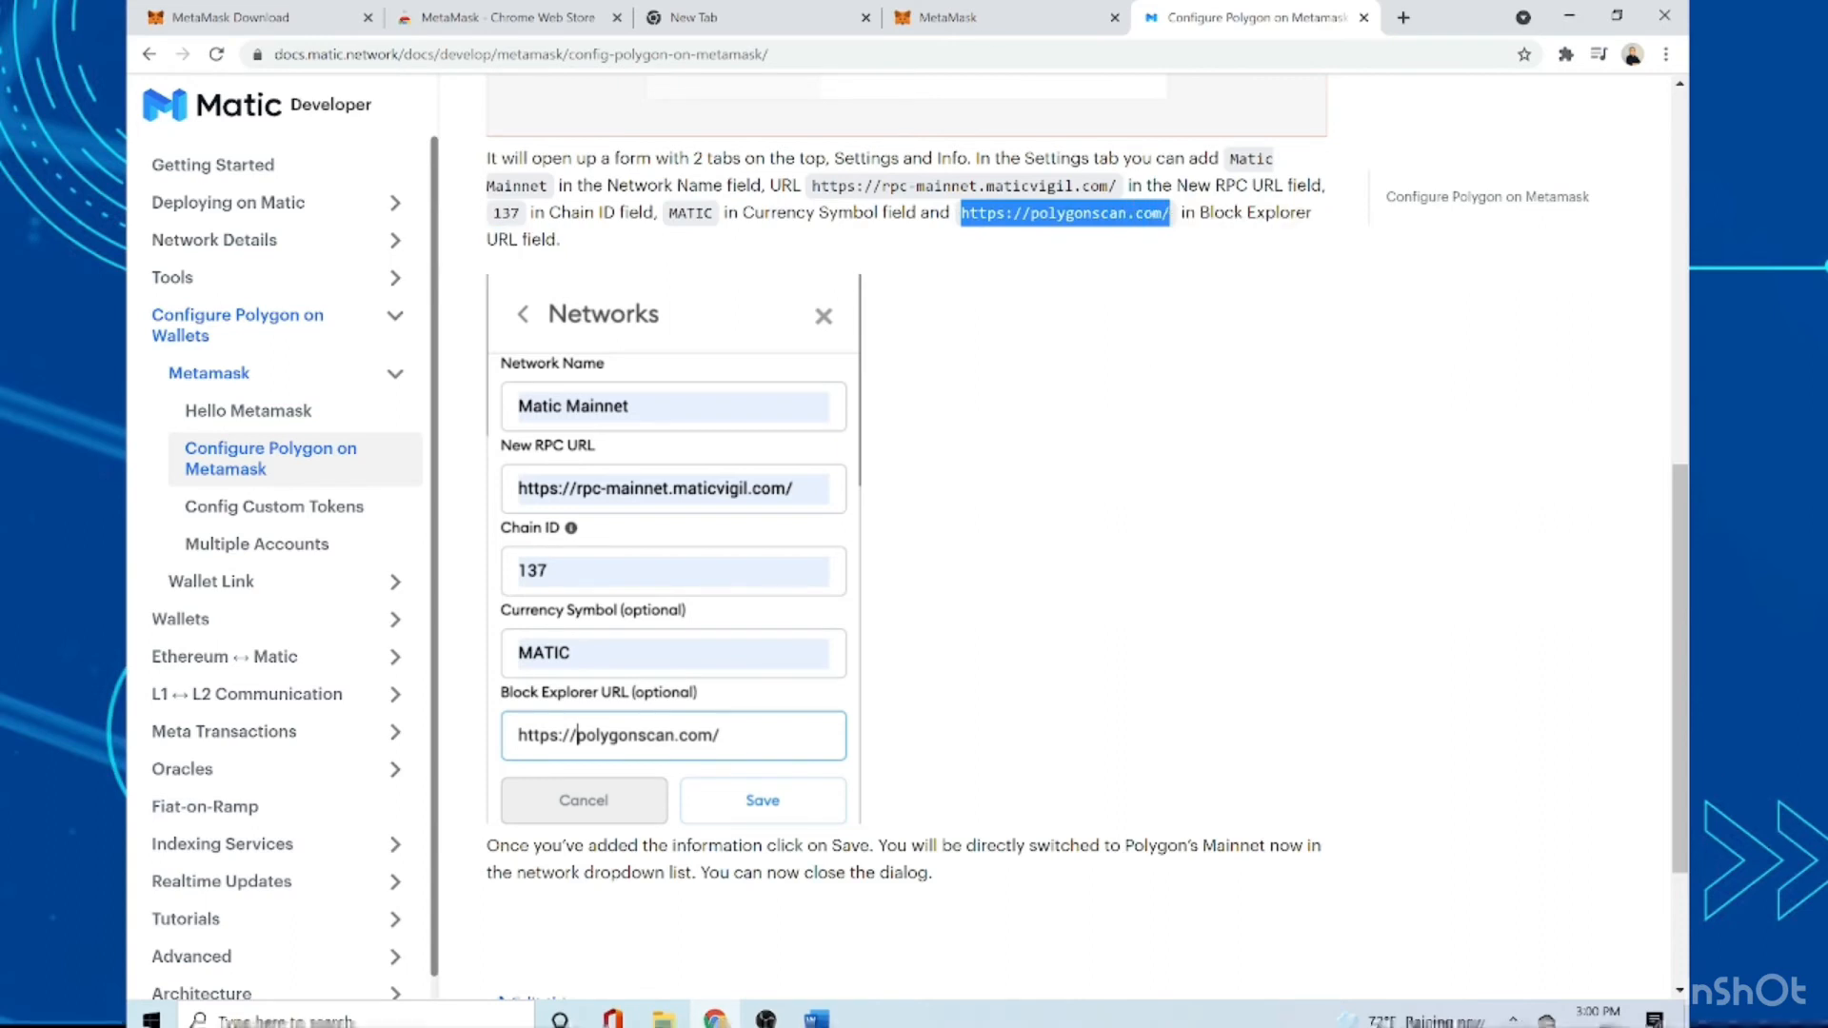
left_click(981, 19)
left_click(1179, 819)
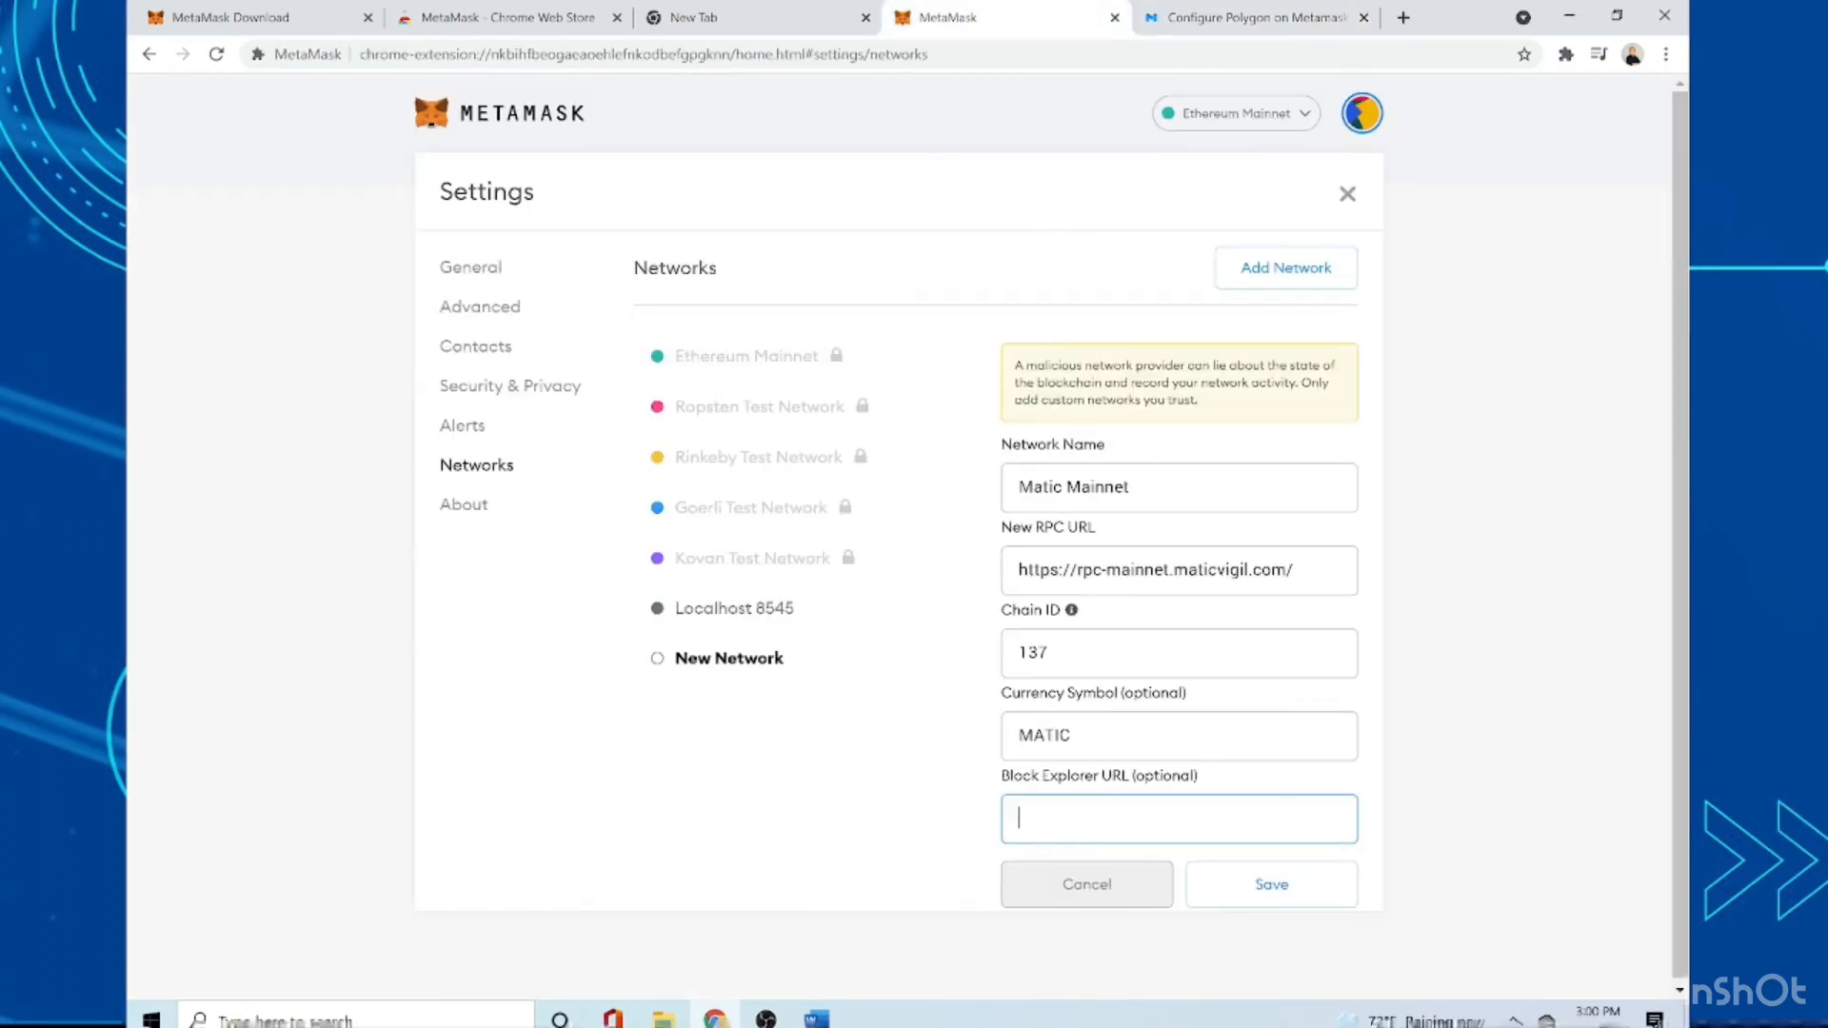
key("ctrl+v")
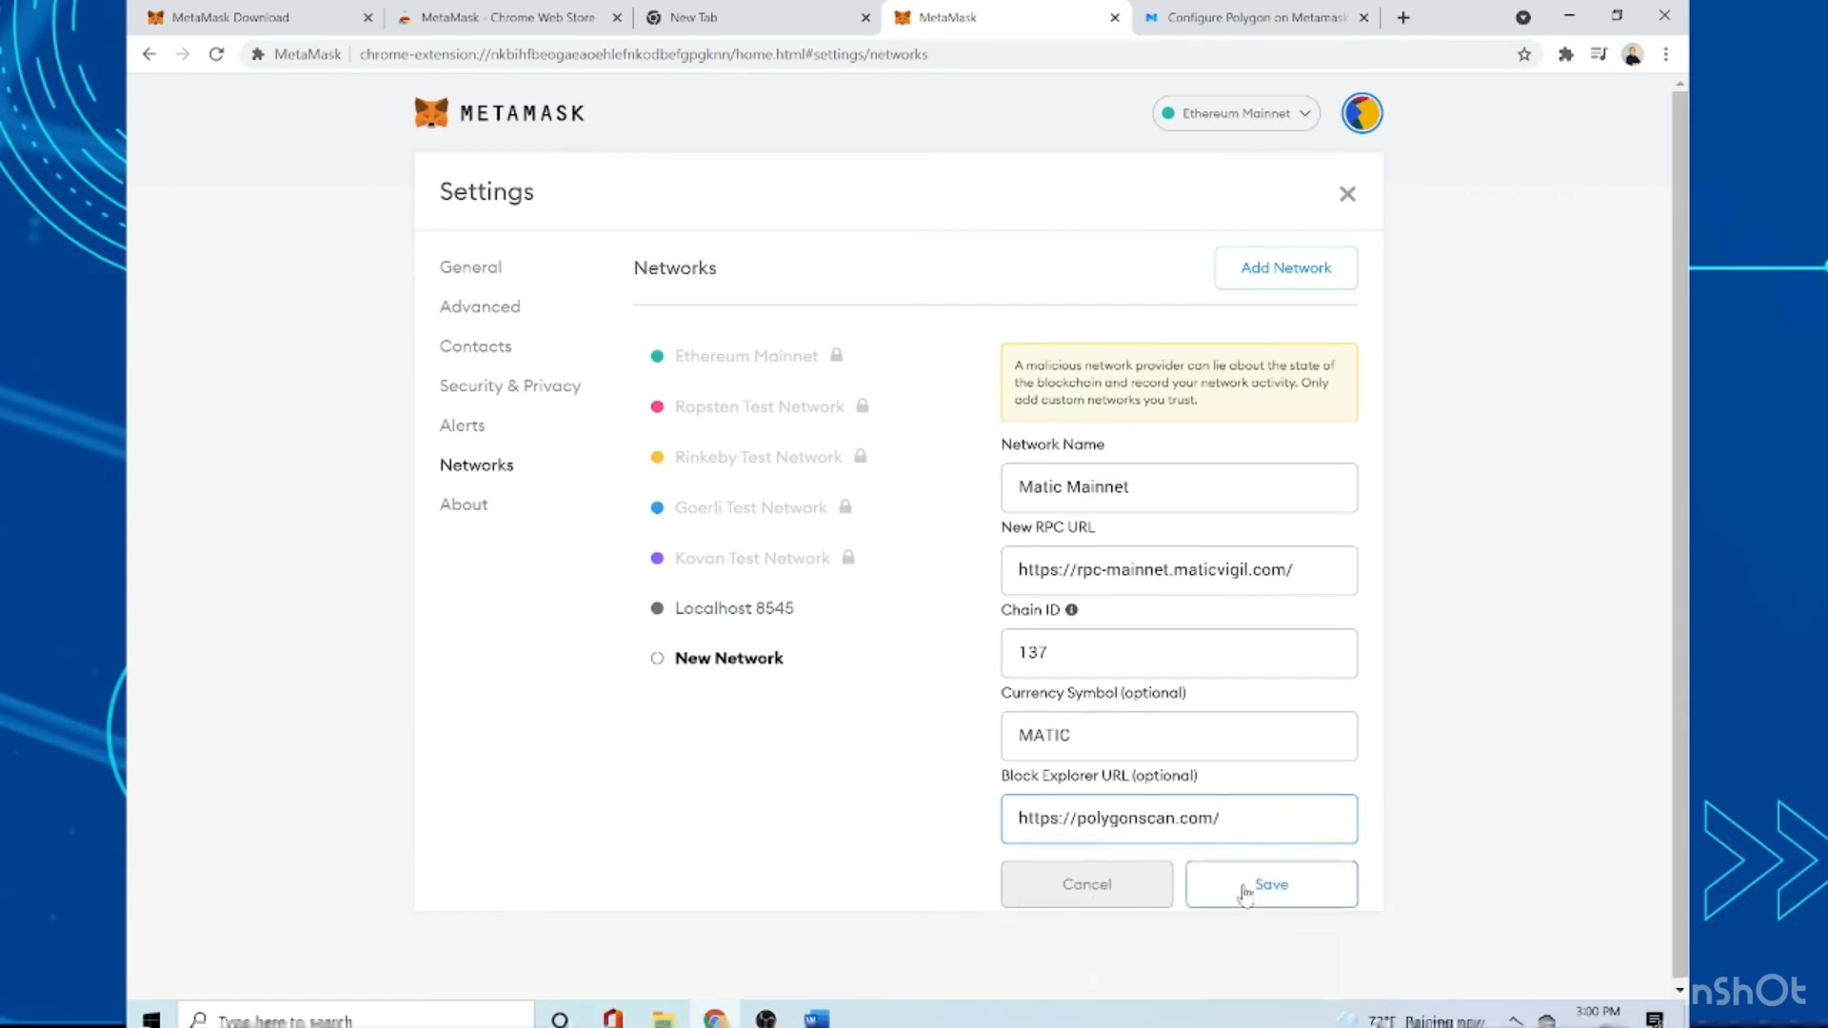
- Save the Matic Mainnet network and check for it in the list of selectable networks
left_click(1274, 884)
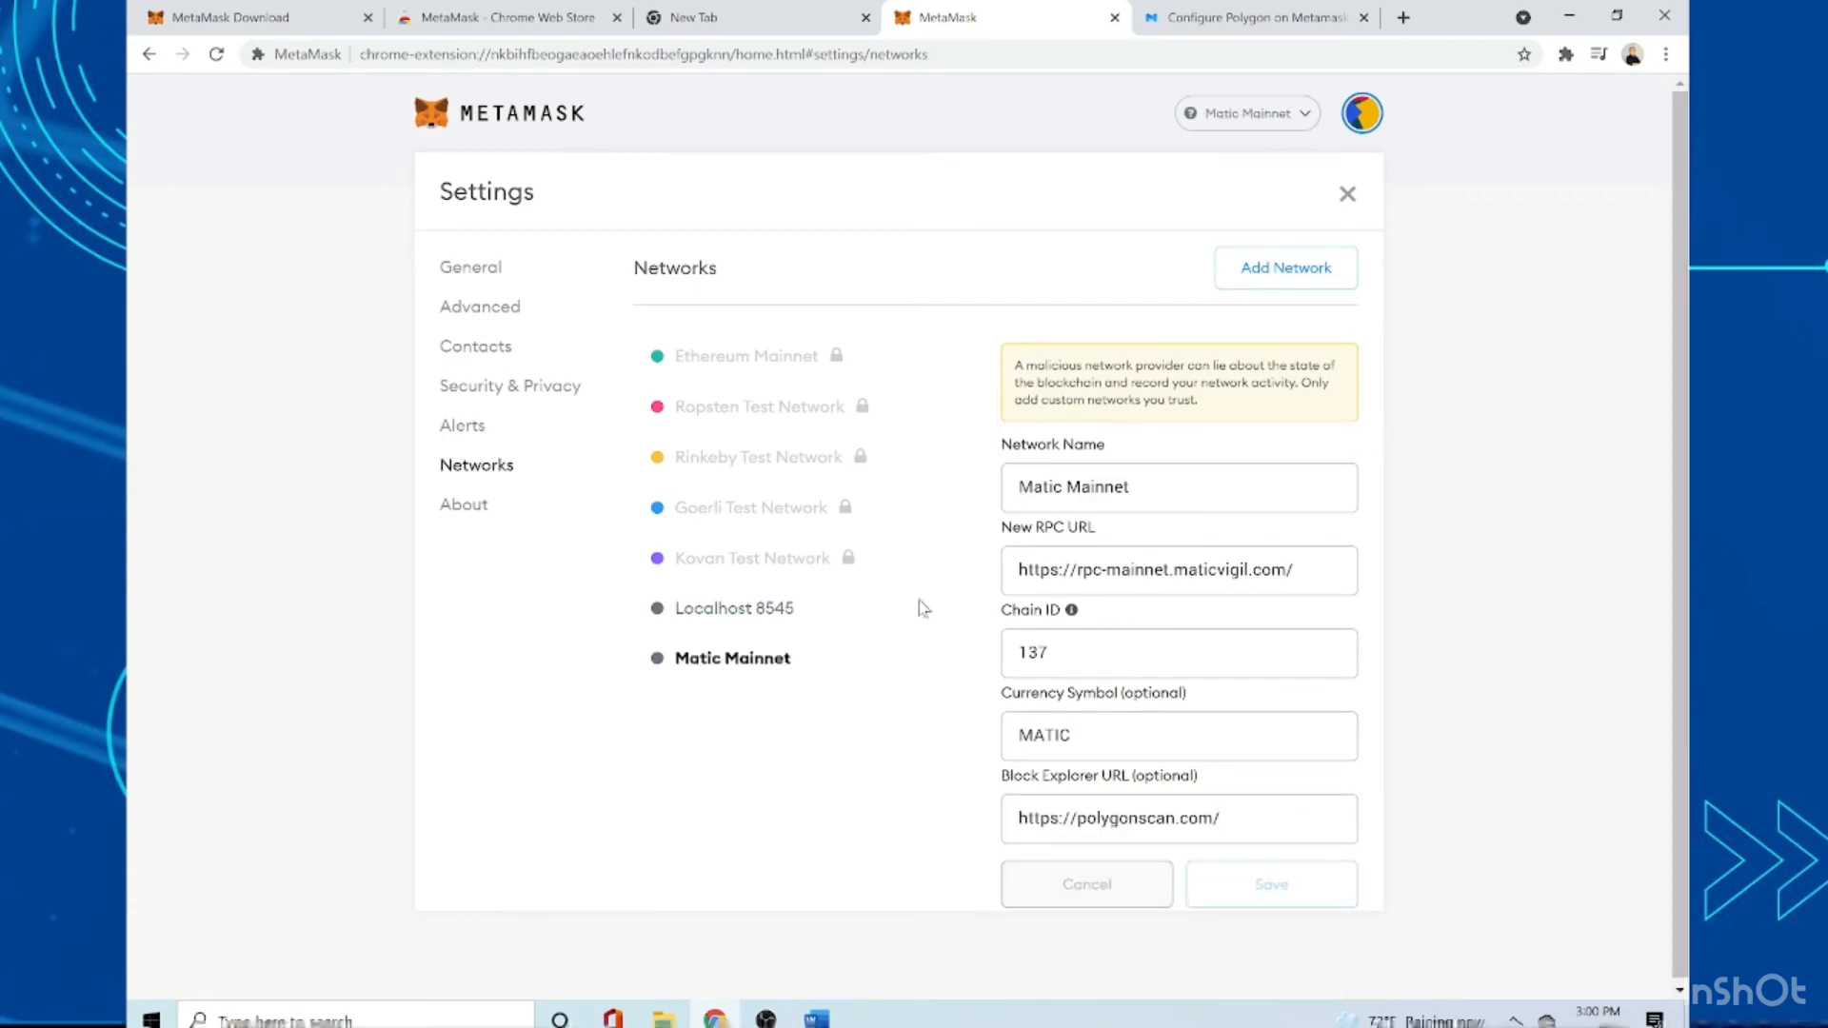
left_click(1307, 116)
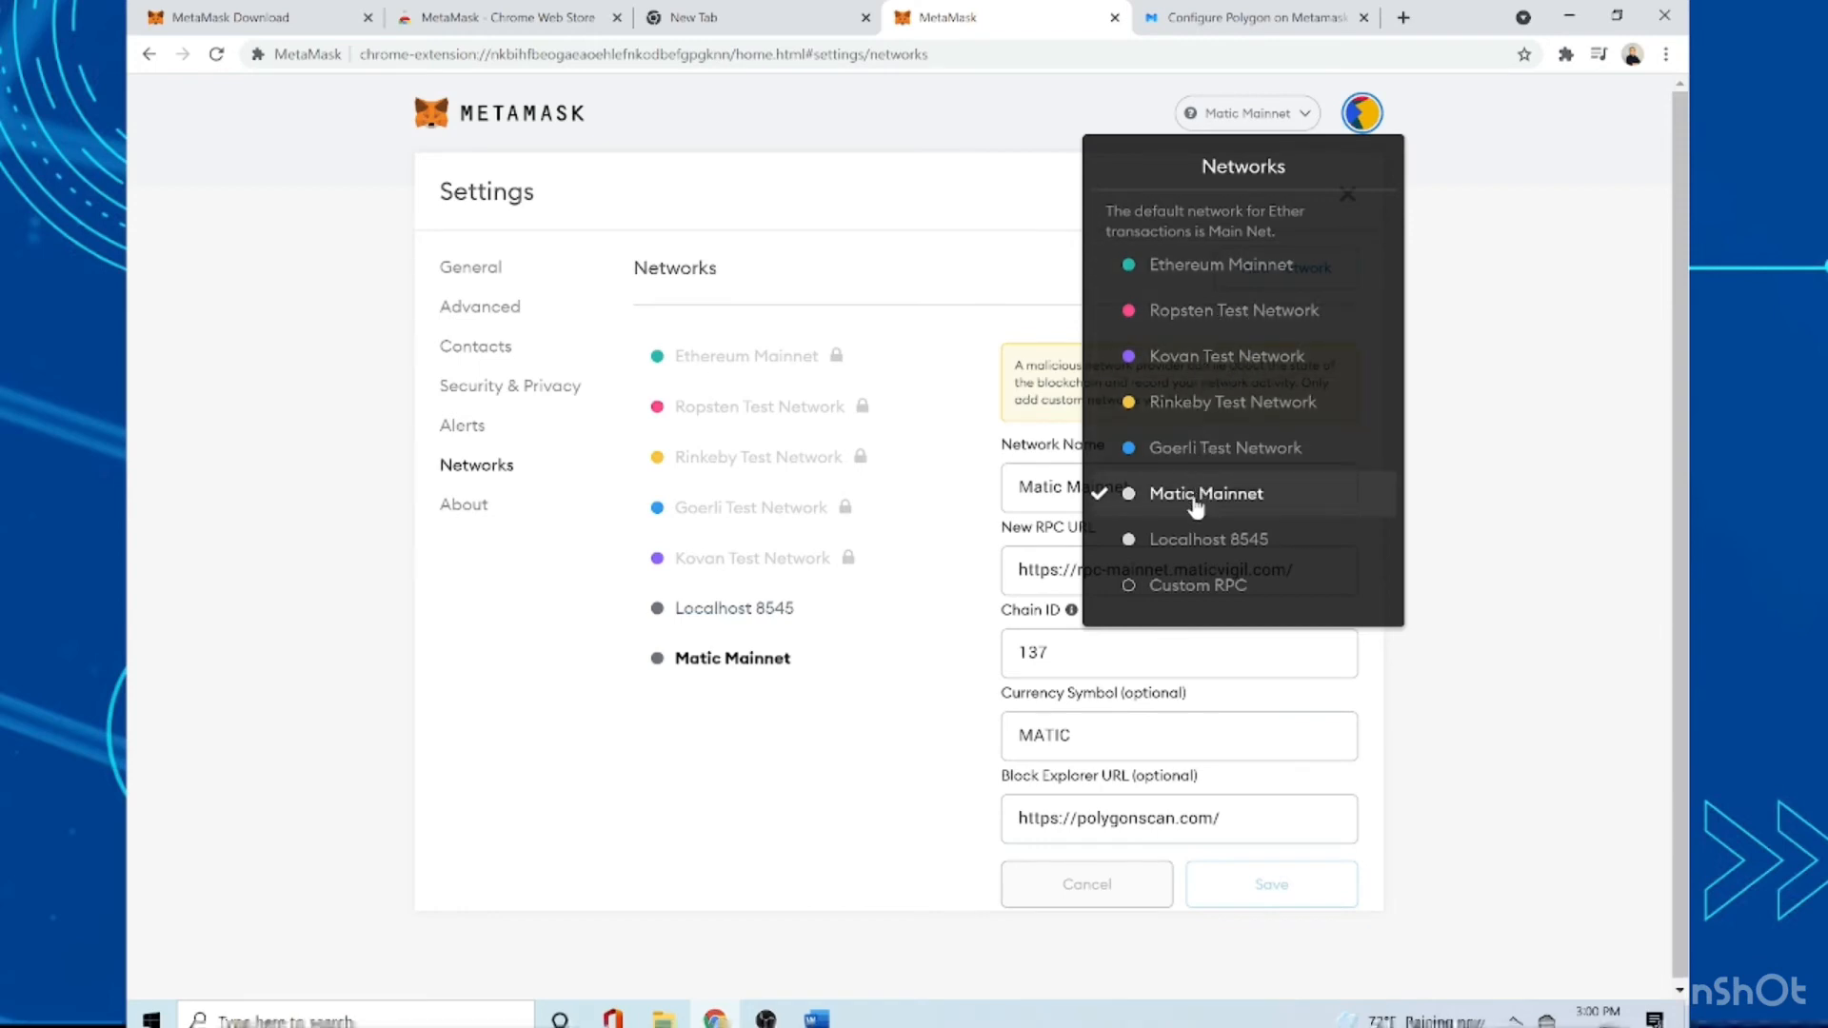
left_click(1503, 523)
- Search the web for xdai in a new tab and open the Metamask Setup page on xdaichain.com
left_click(1401, 22)
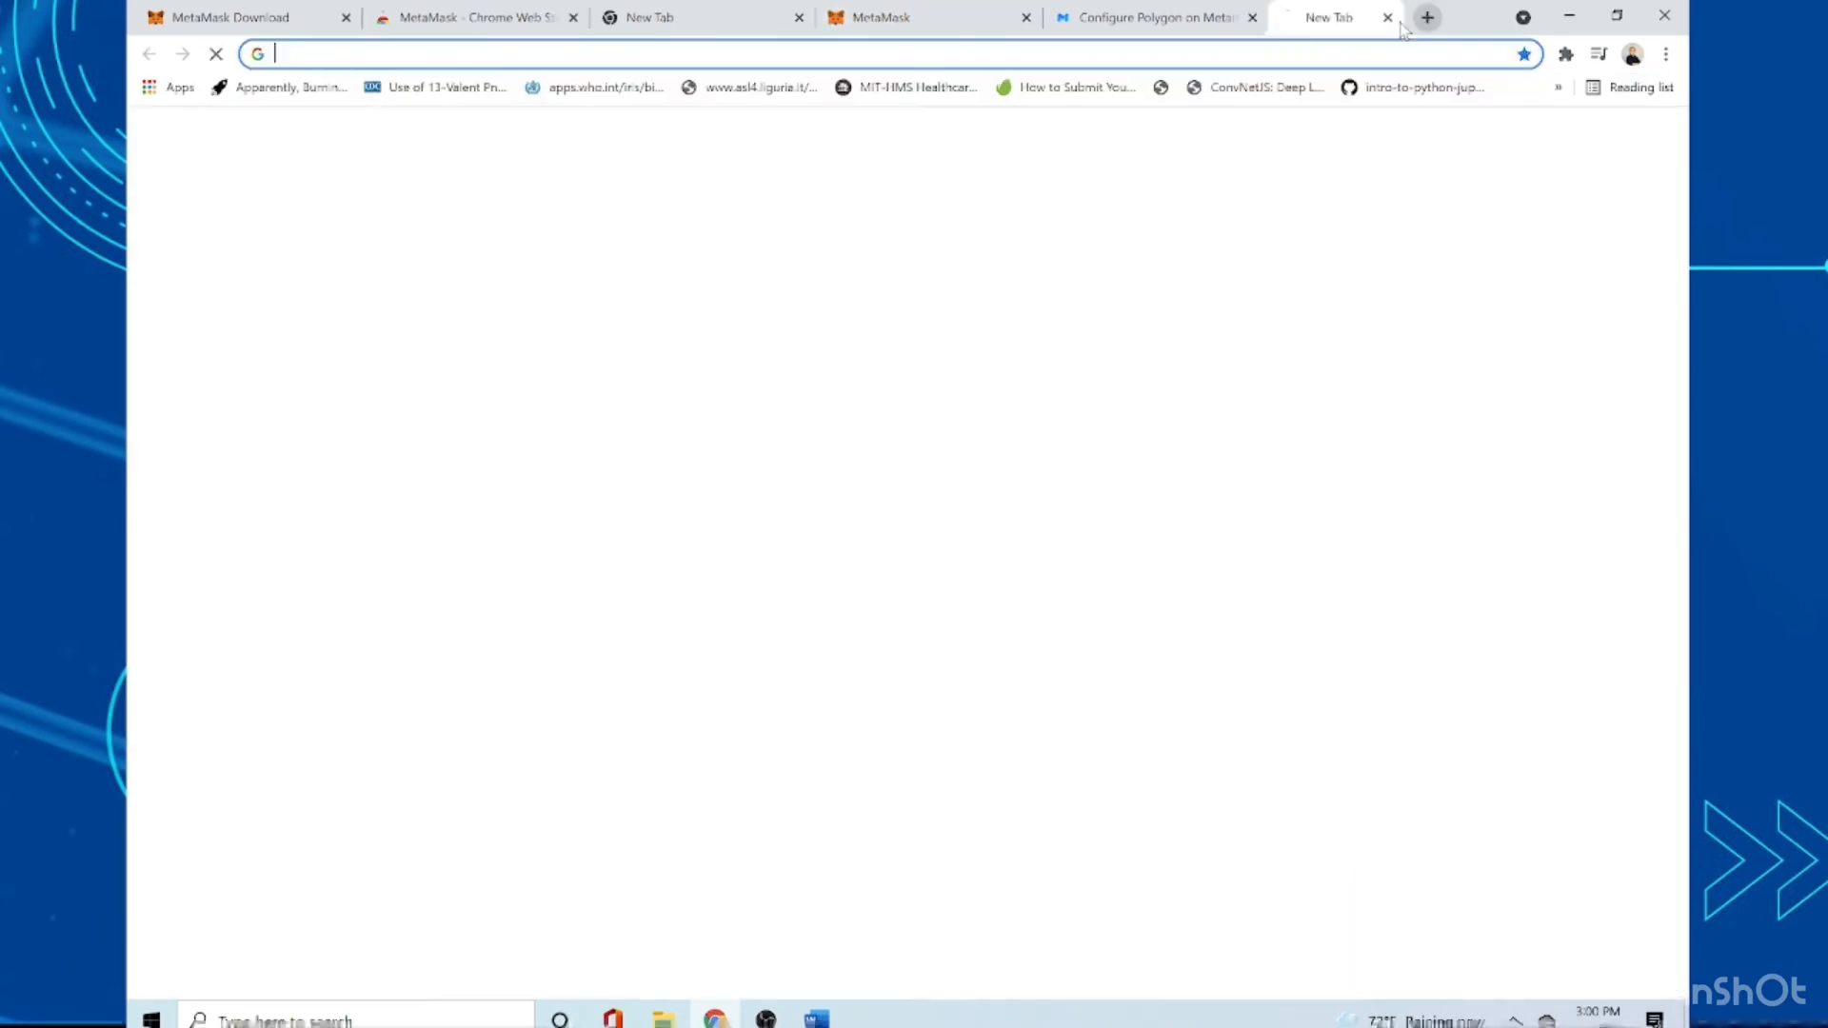
type("xda")
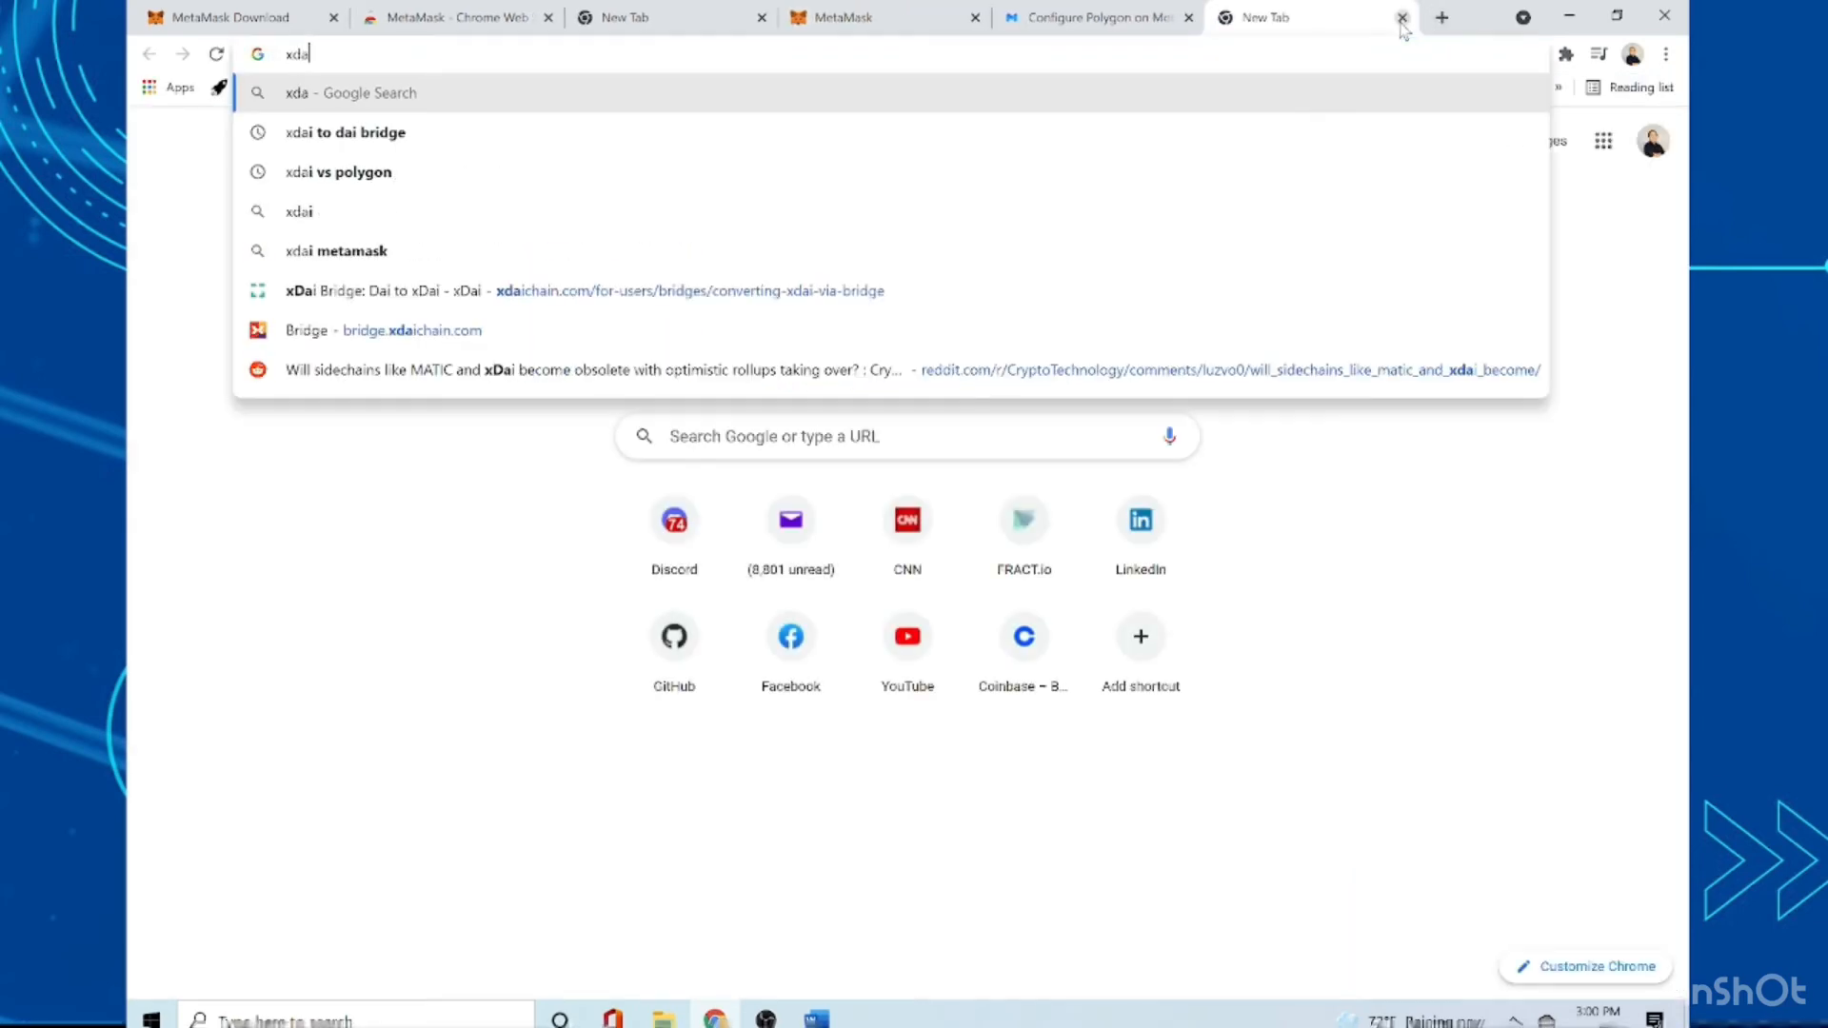
type("i")
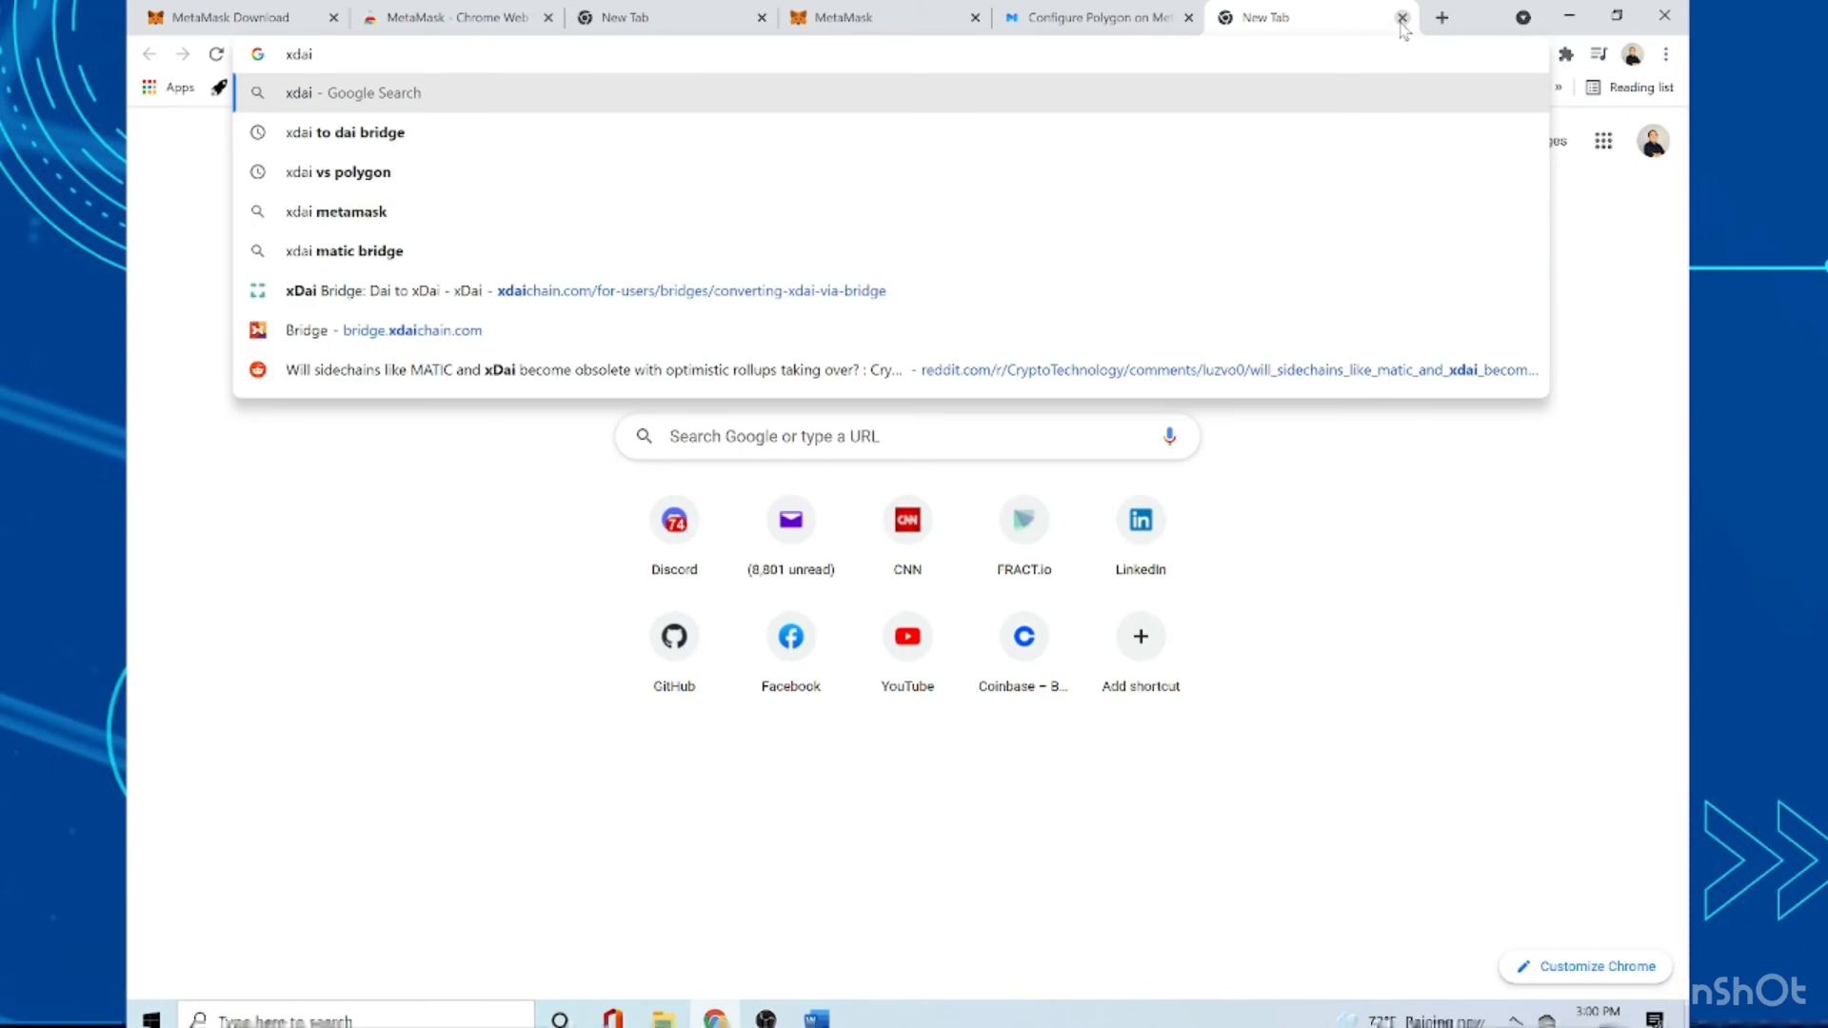
key("Return")
left_click(531, 380)
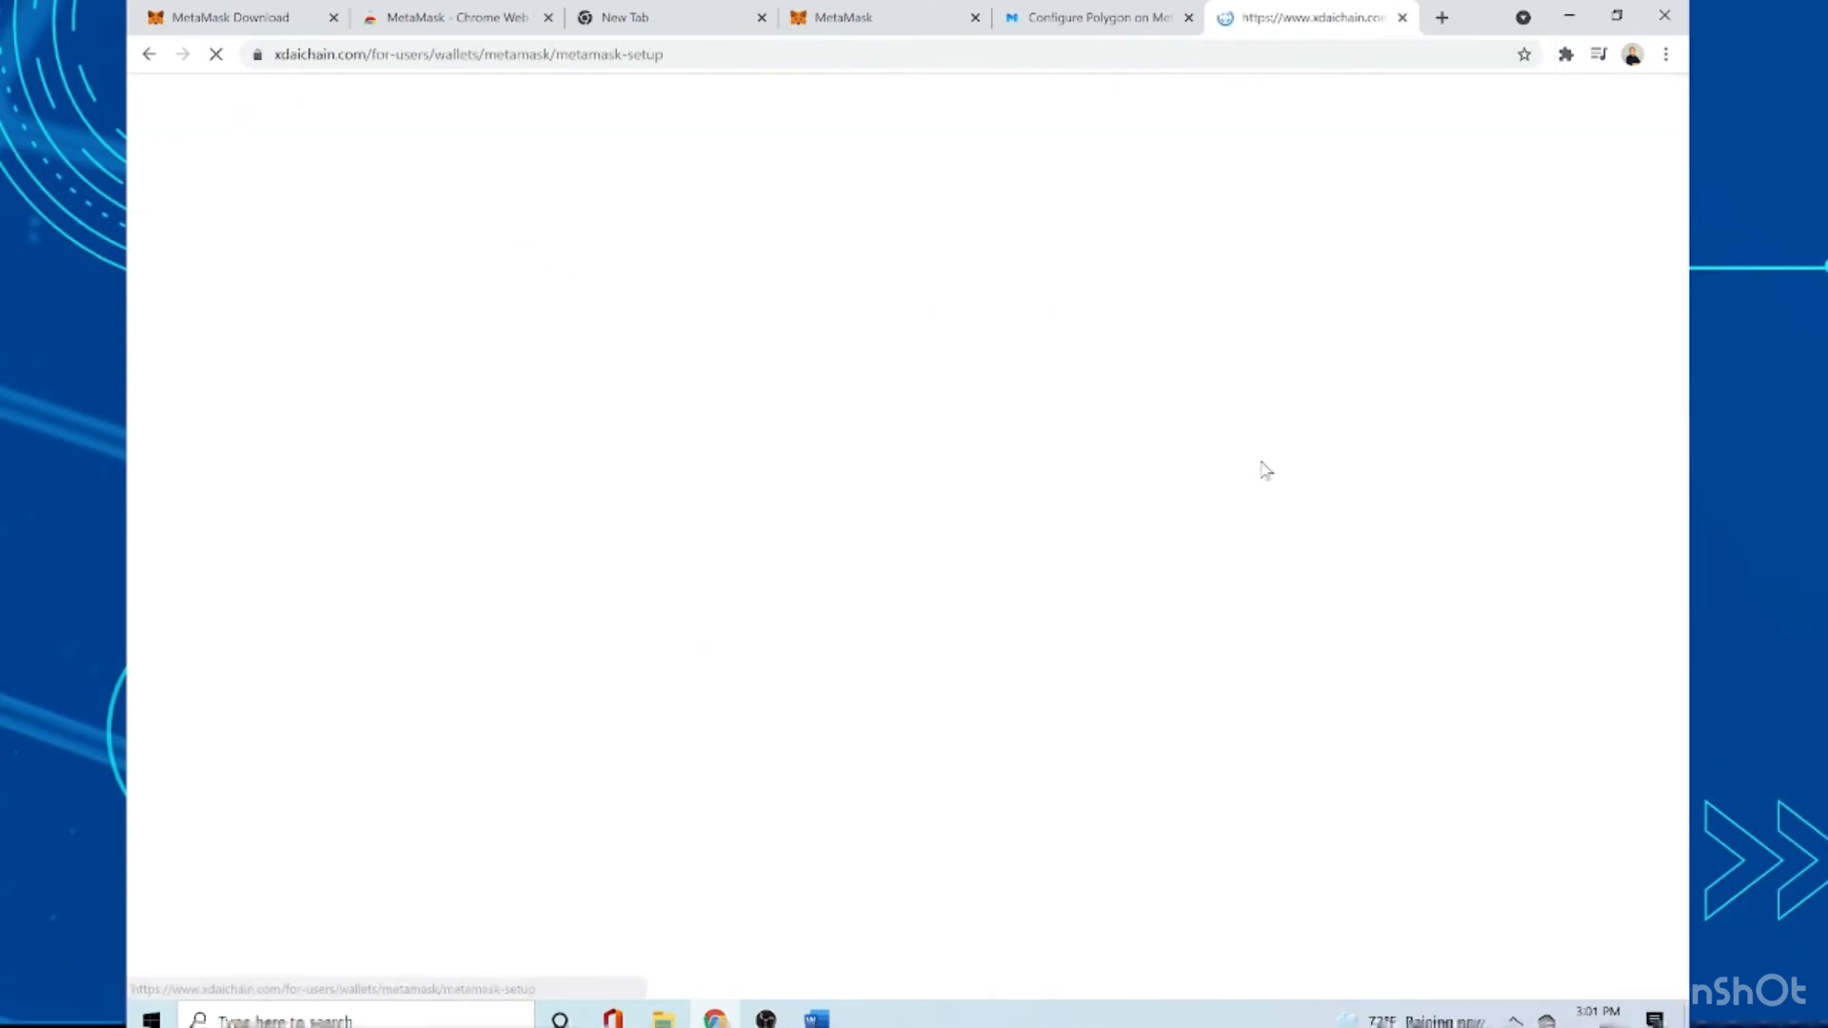
- Examine the quick methods, manual instructions and Custom RPC details for adding the xDai network to MetaMask
scroll(1690, 319, "down", 5)
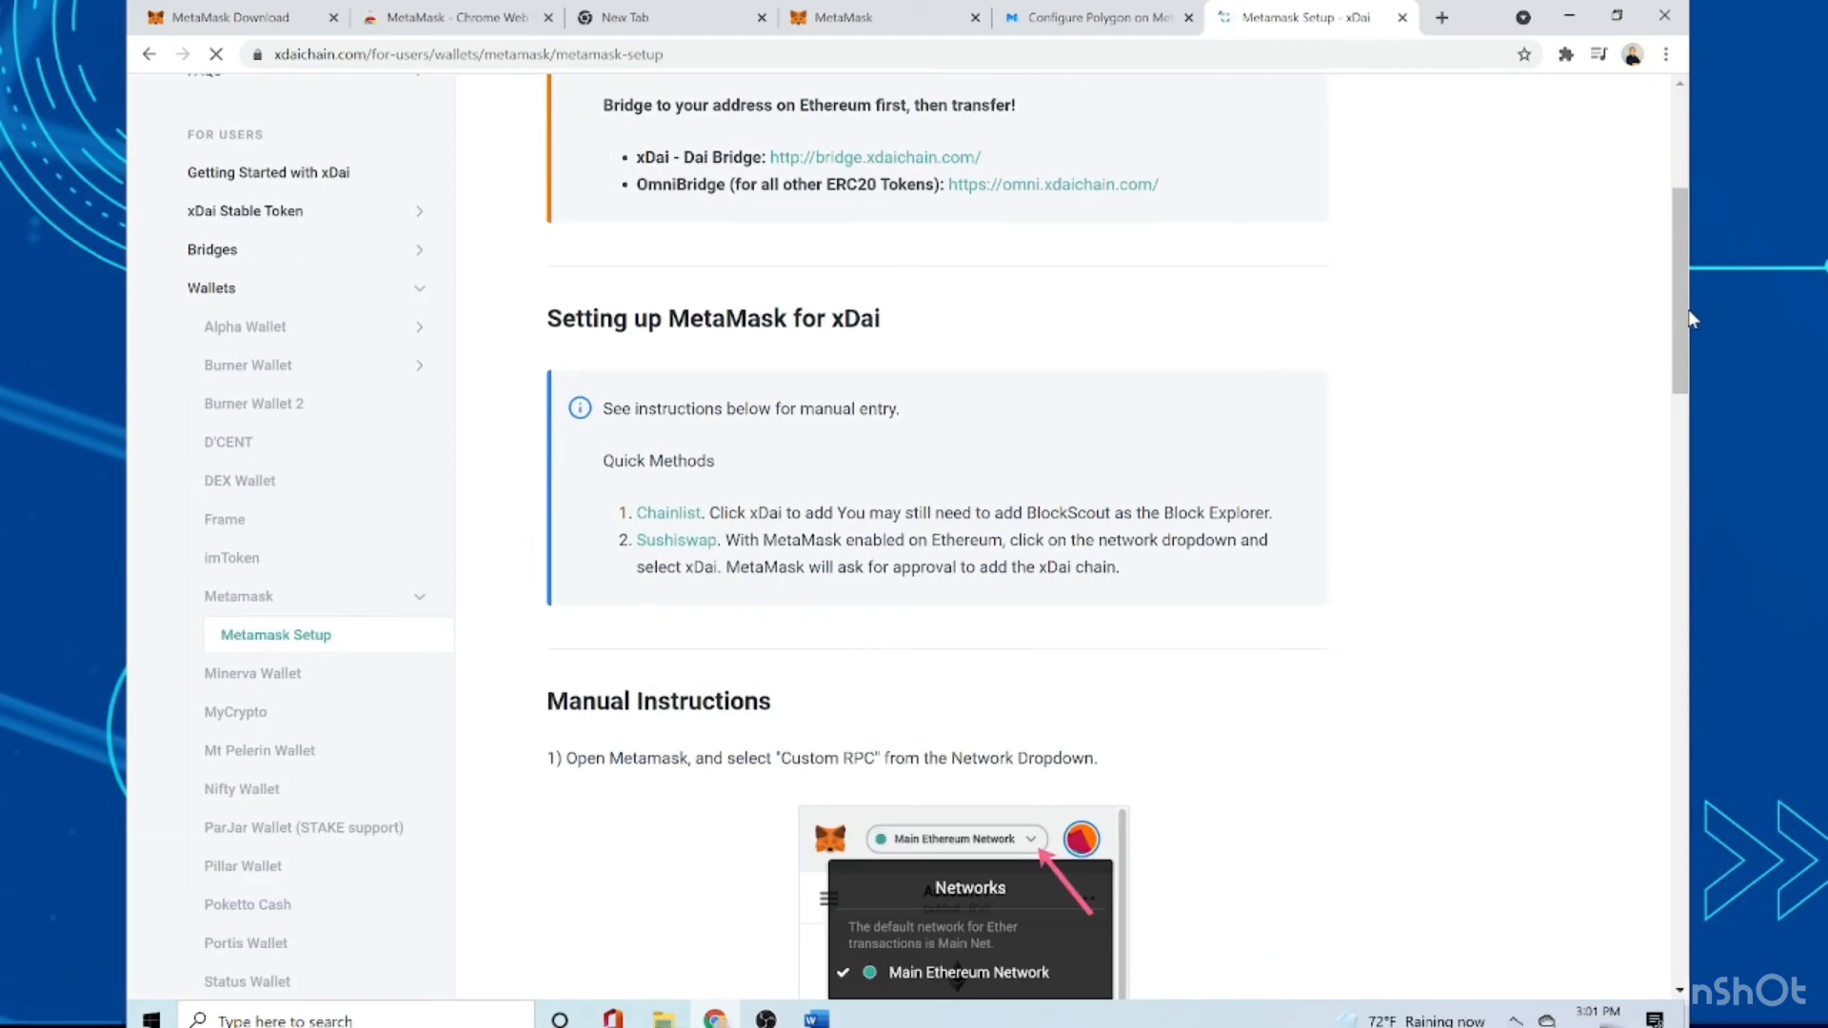
left_click_drag(1690, 319, 1689, 440)
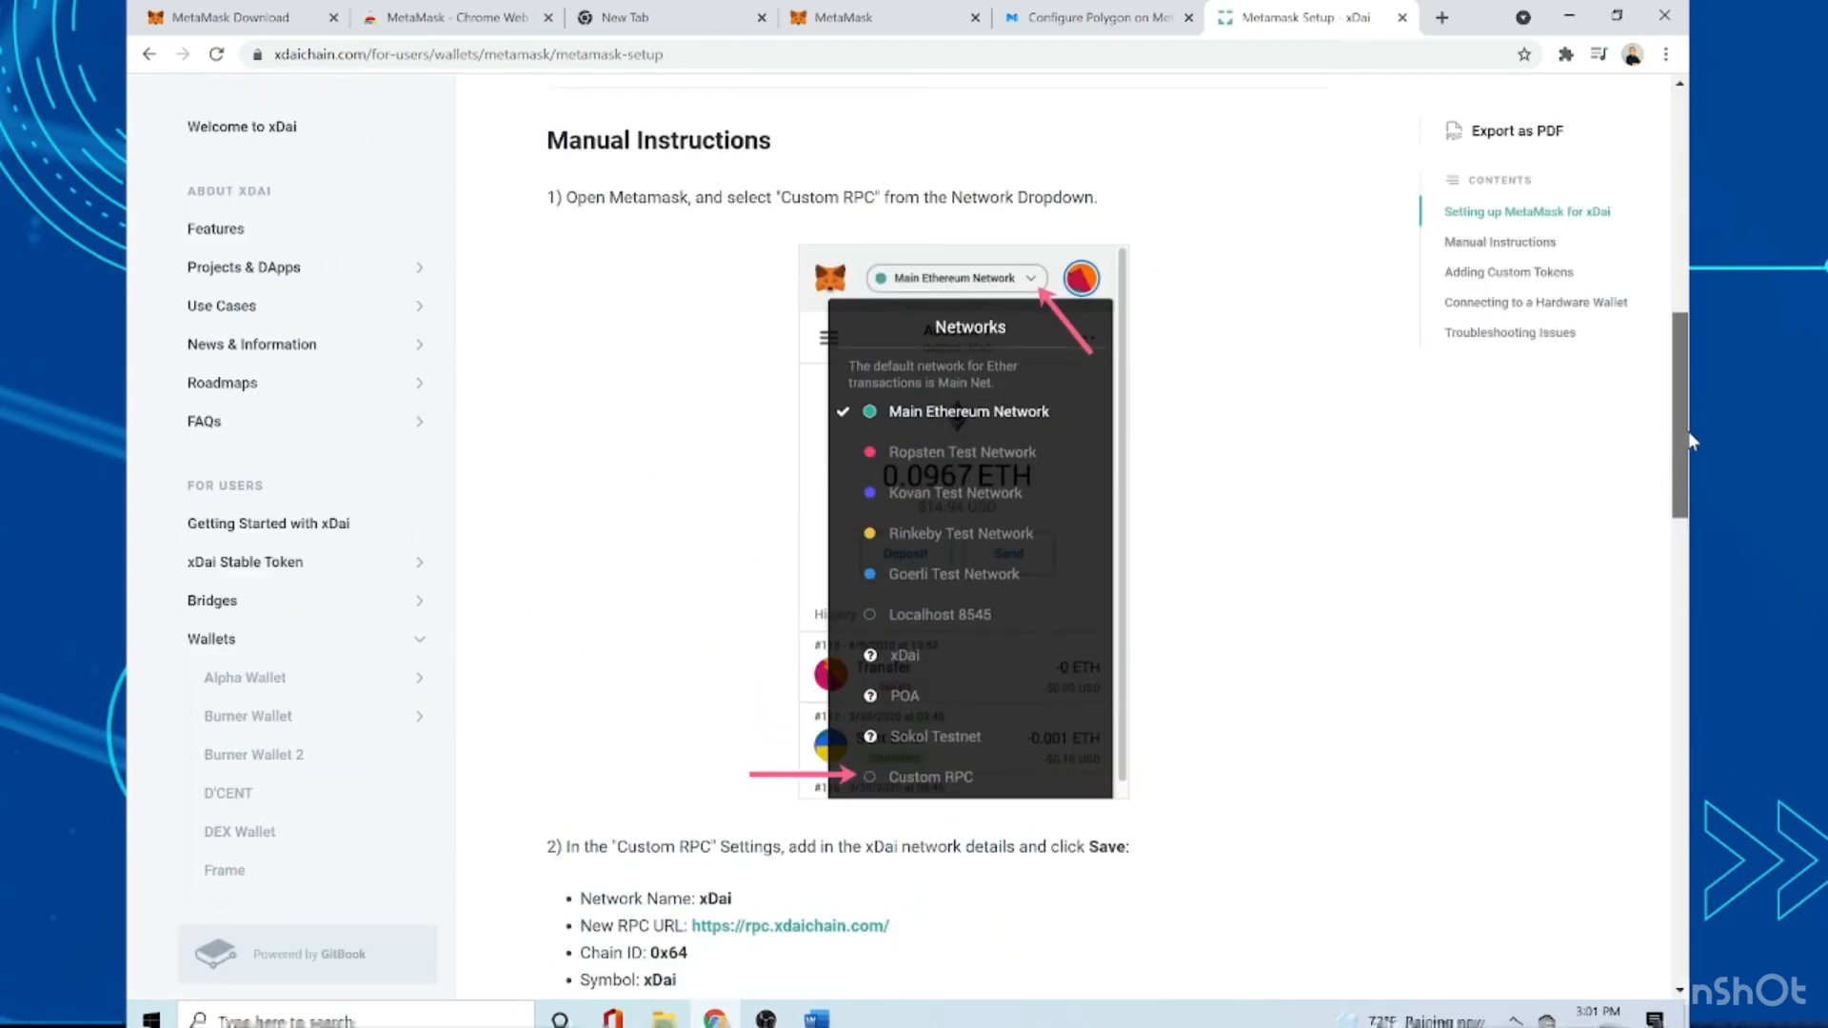
left_click_drag(1689, 426, 1689, 346)
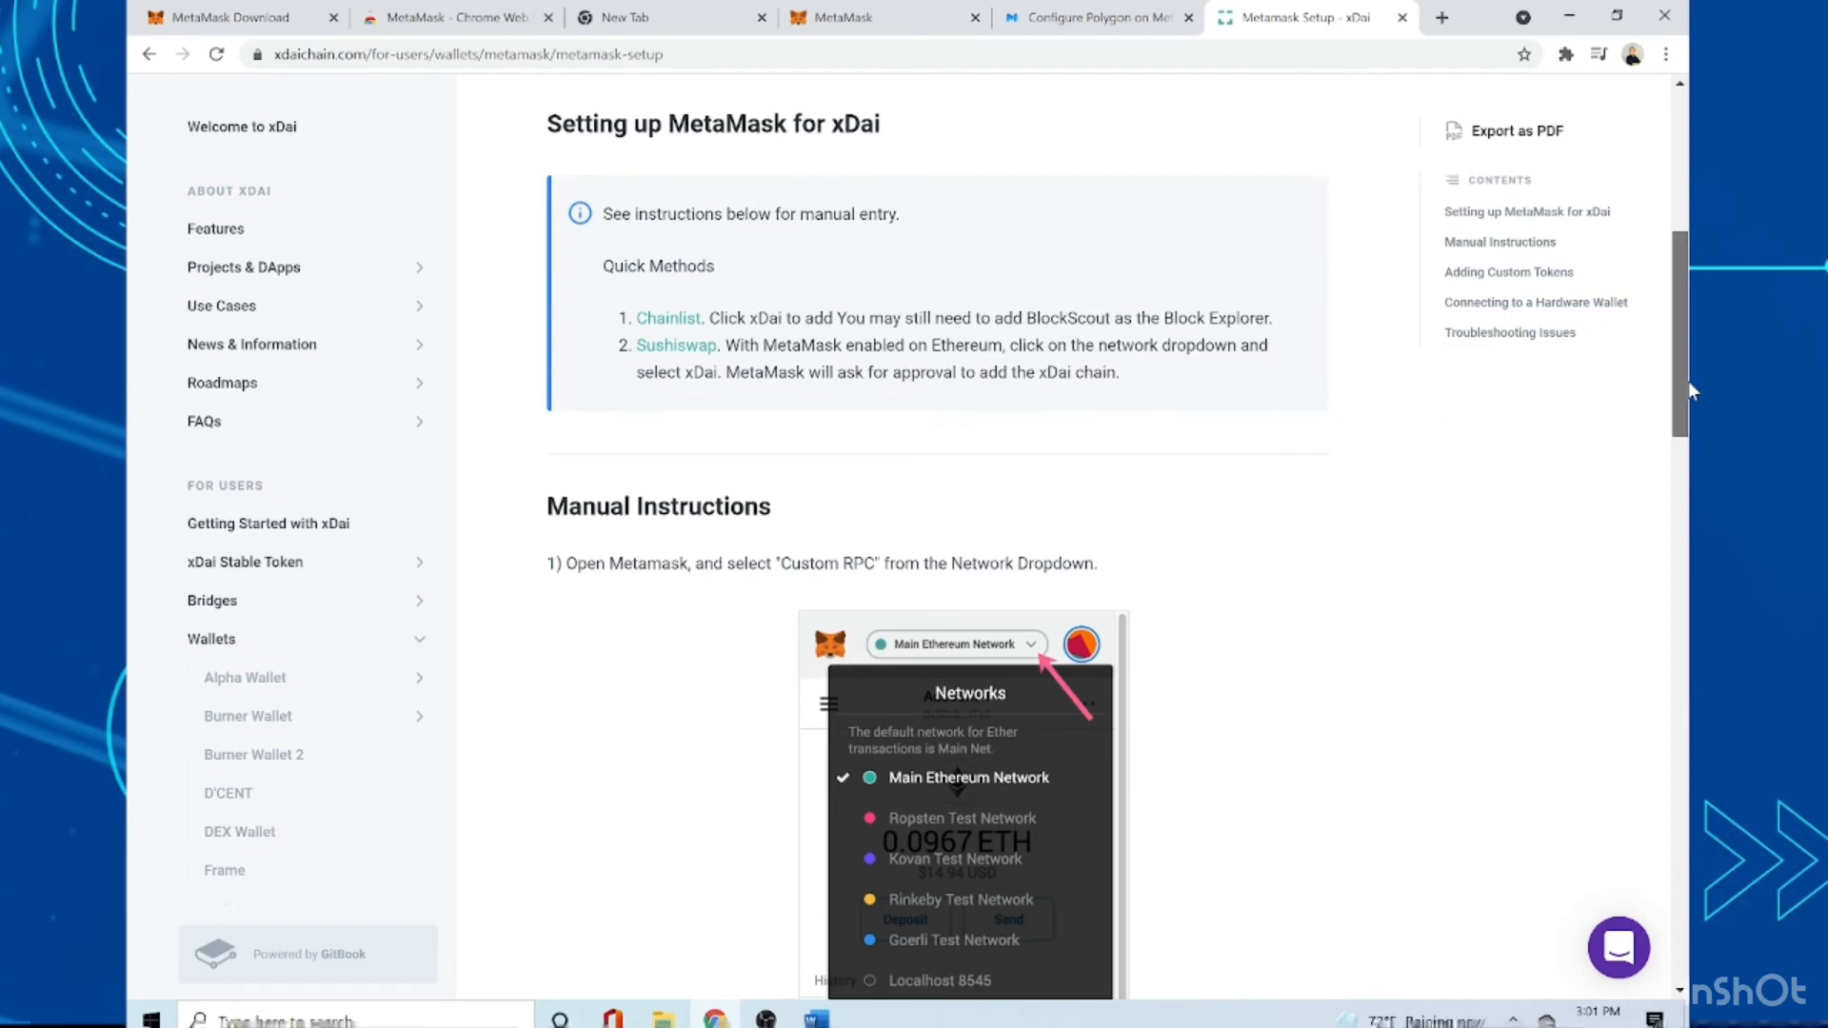
left_click_drag(1688, 383, 1683, 474)
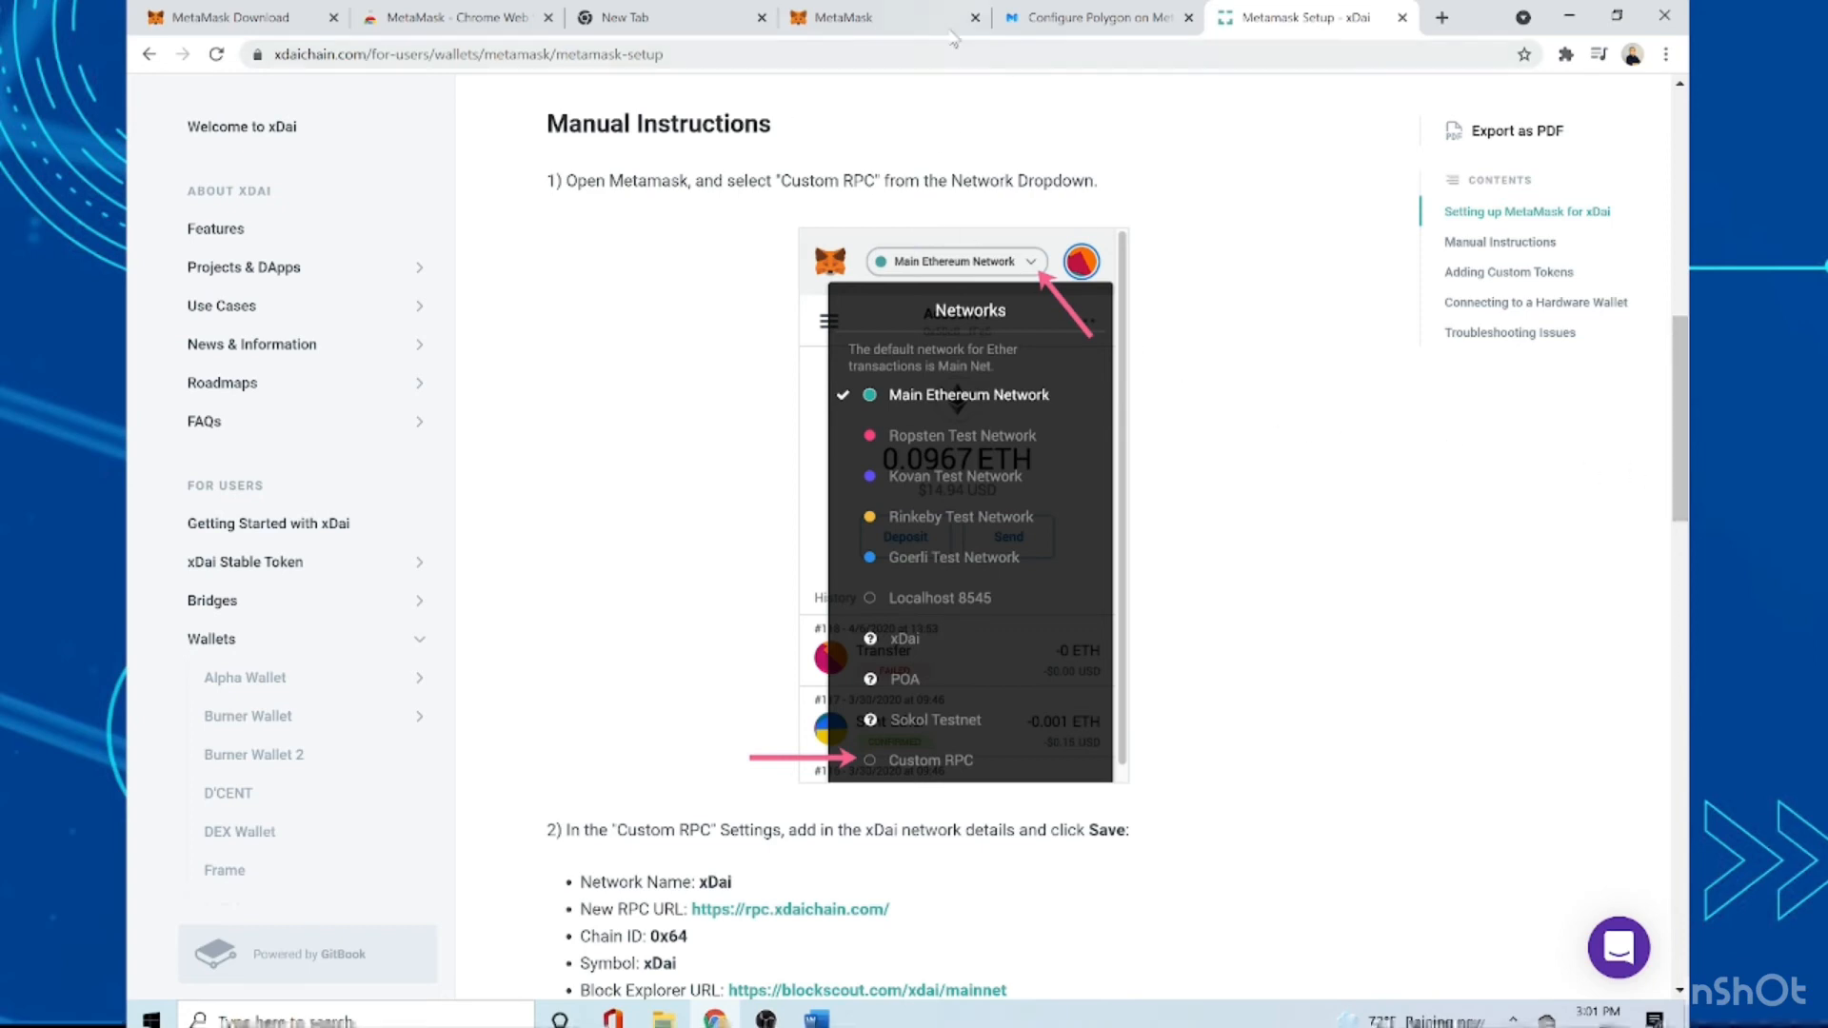
scroll(814, 673, "down", 3)
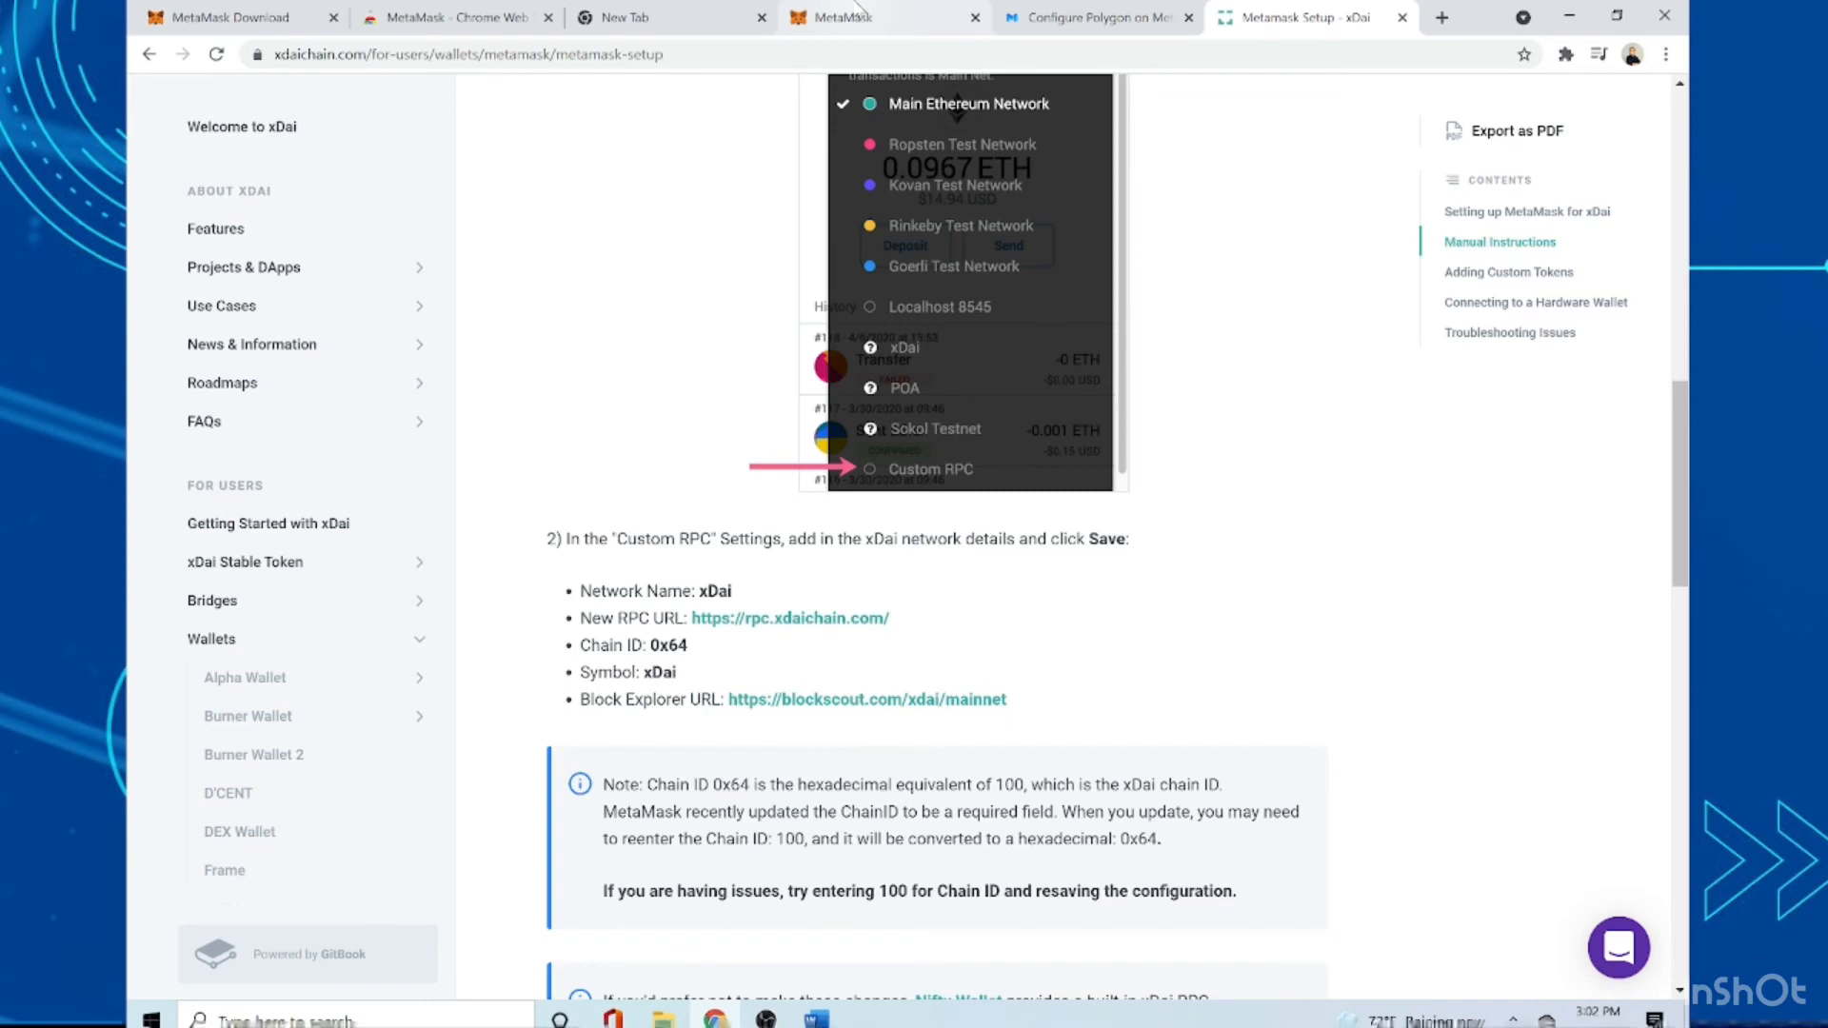
- Return to MetaMask's network settings and start a new Custom RPC network
left_click(860, 13)
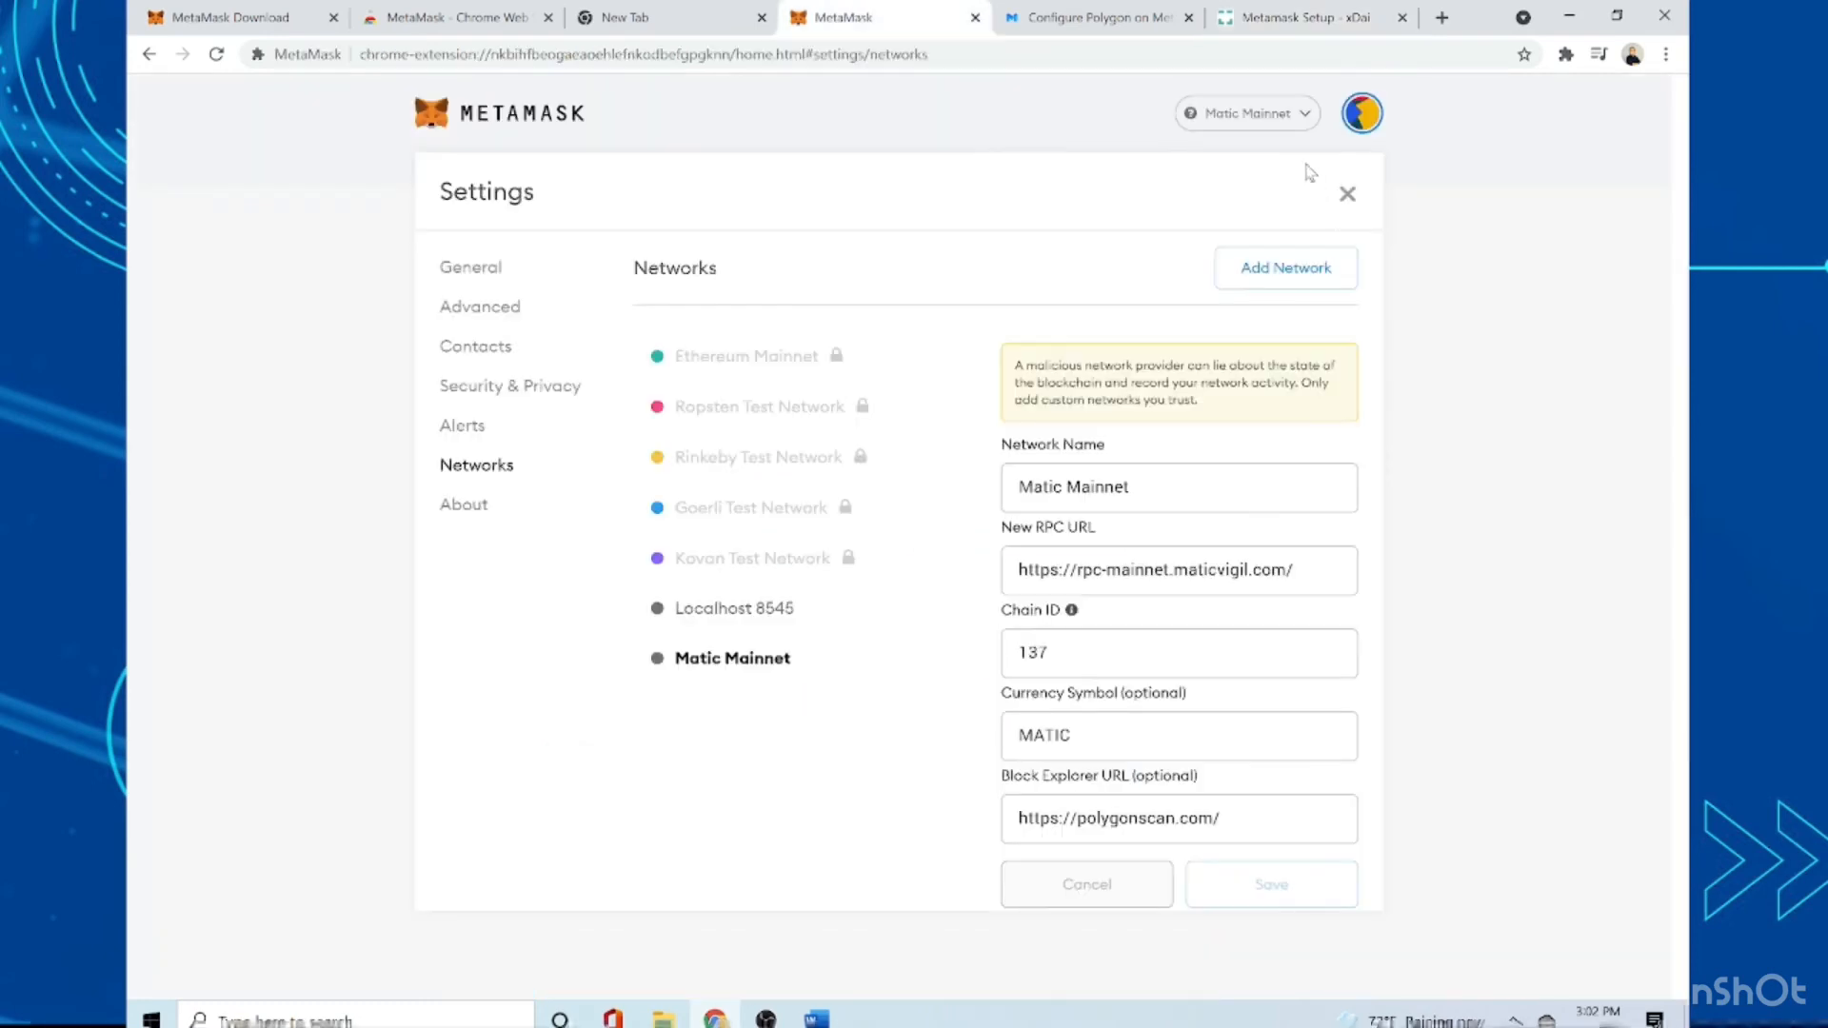
left_click(1362, 114)
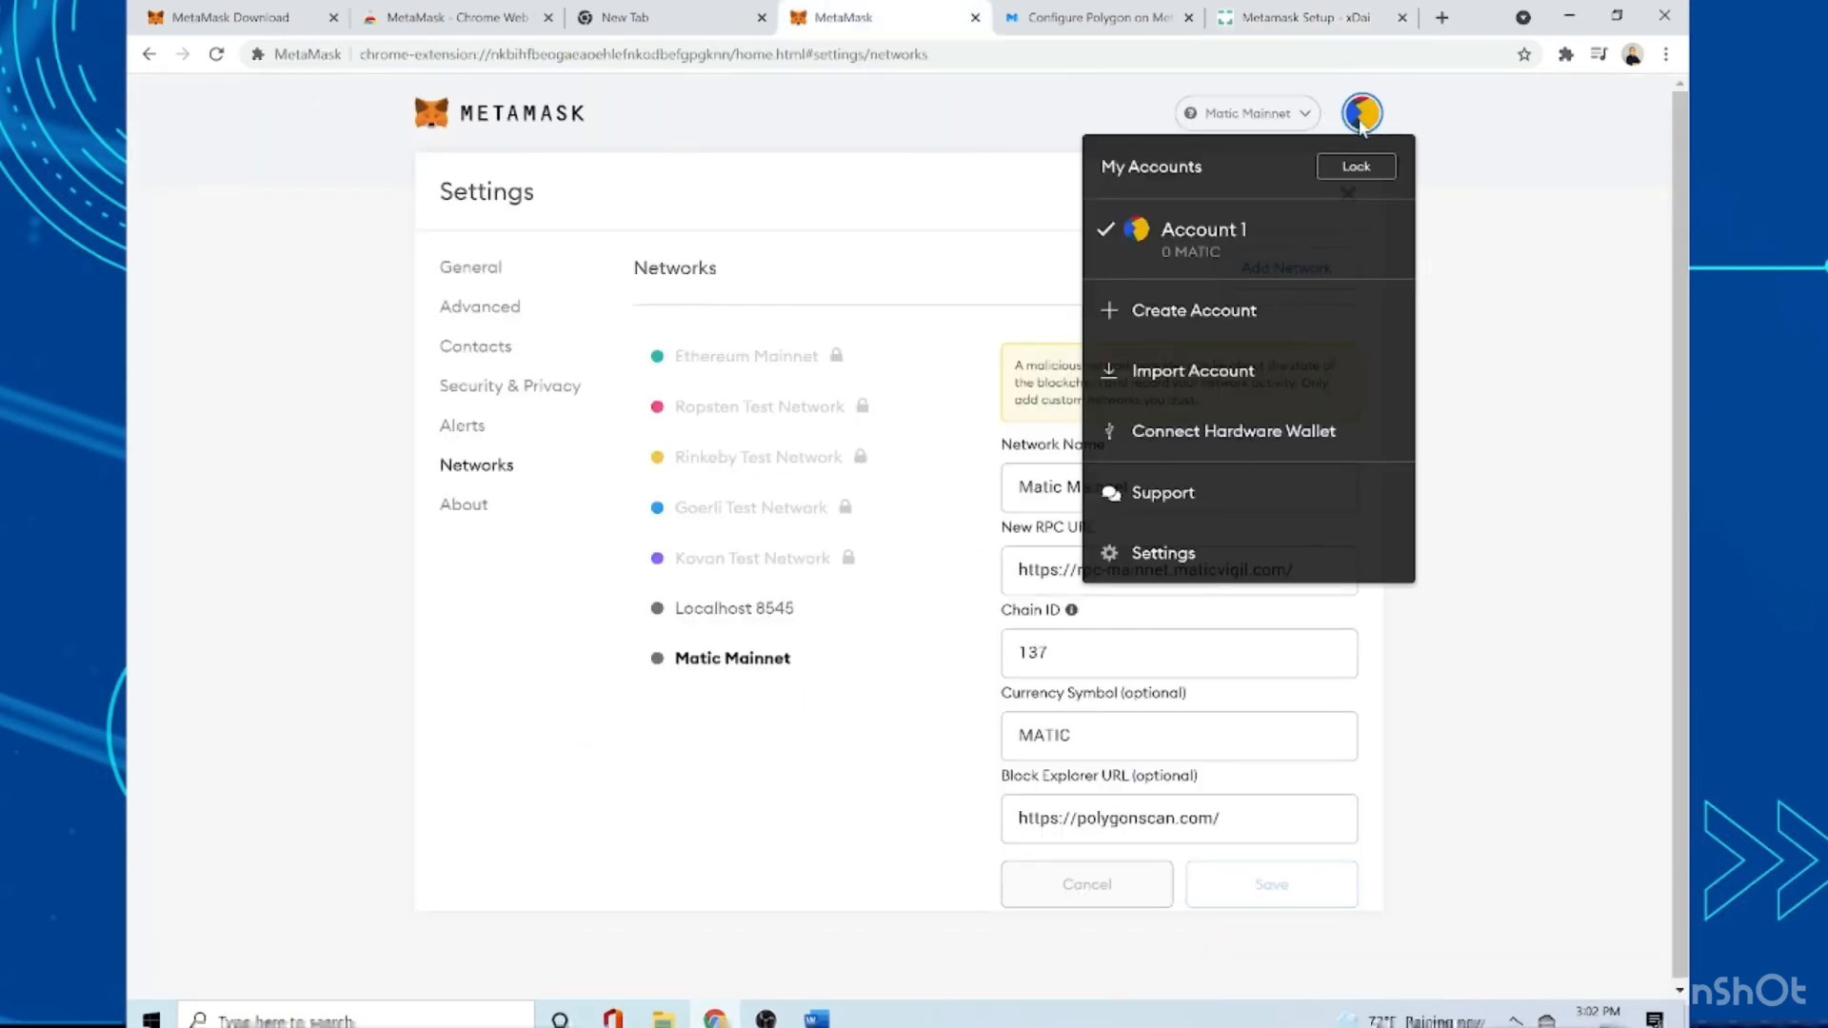
left_click(1297, 121)
left_click(1295, 126)
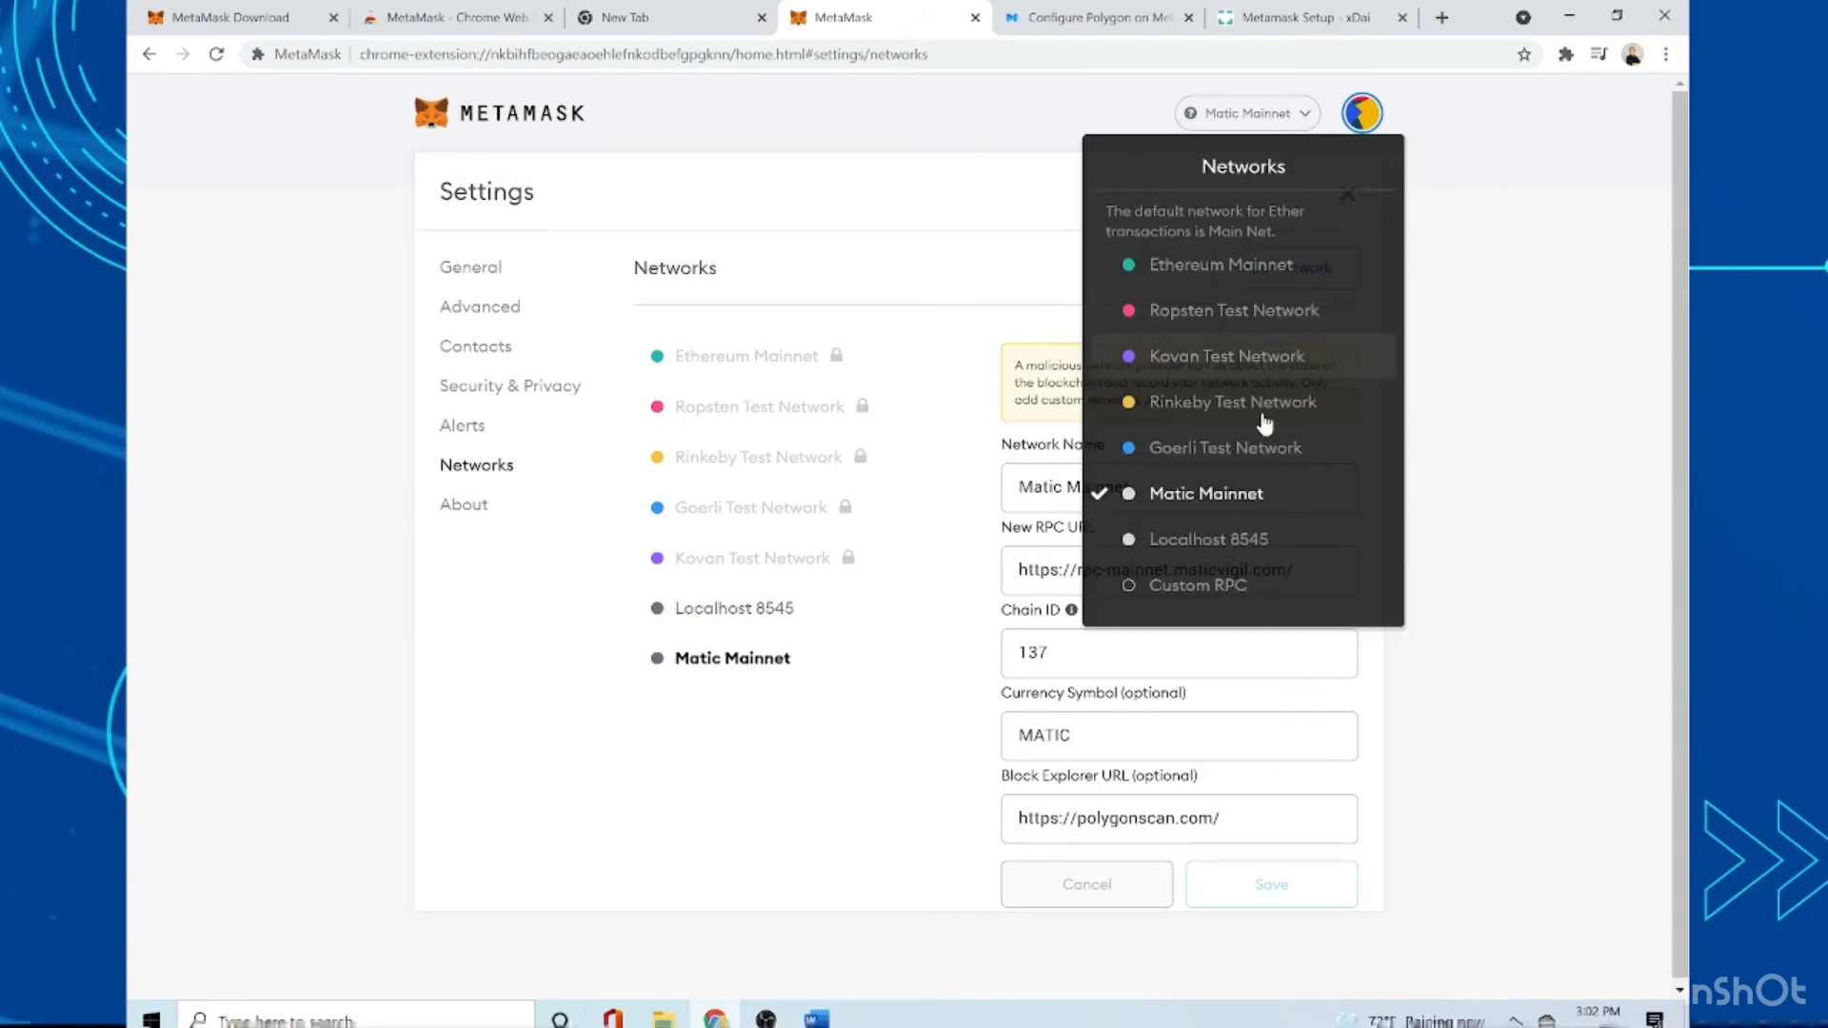
left_click(1209, 587)
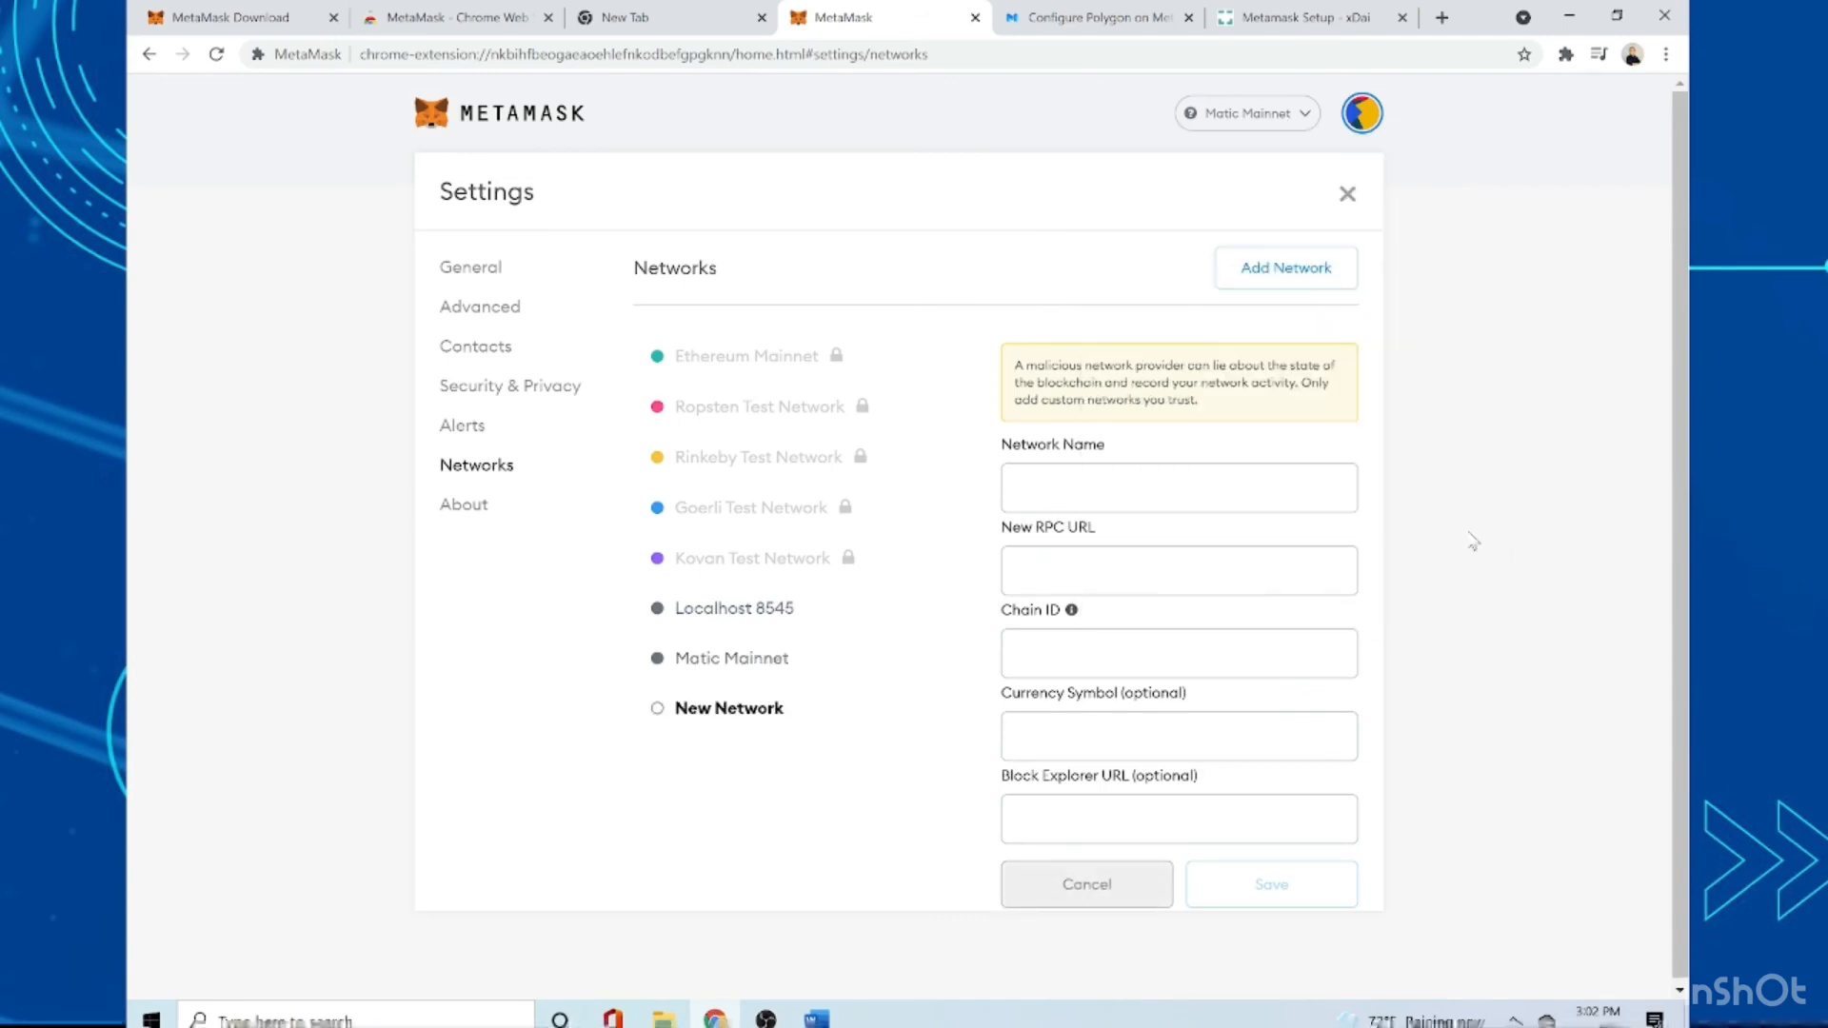
- Set the new network's name to xDai, copied from the xDai MetaMask setup page
left_click(1181, 487)
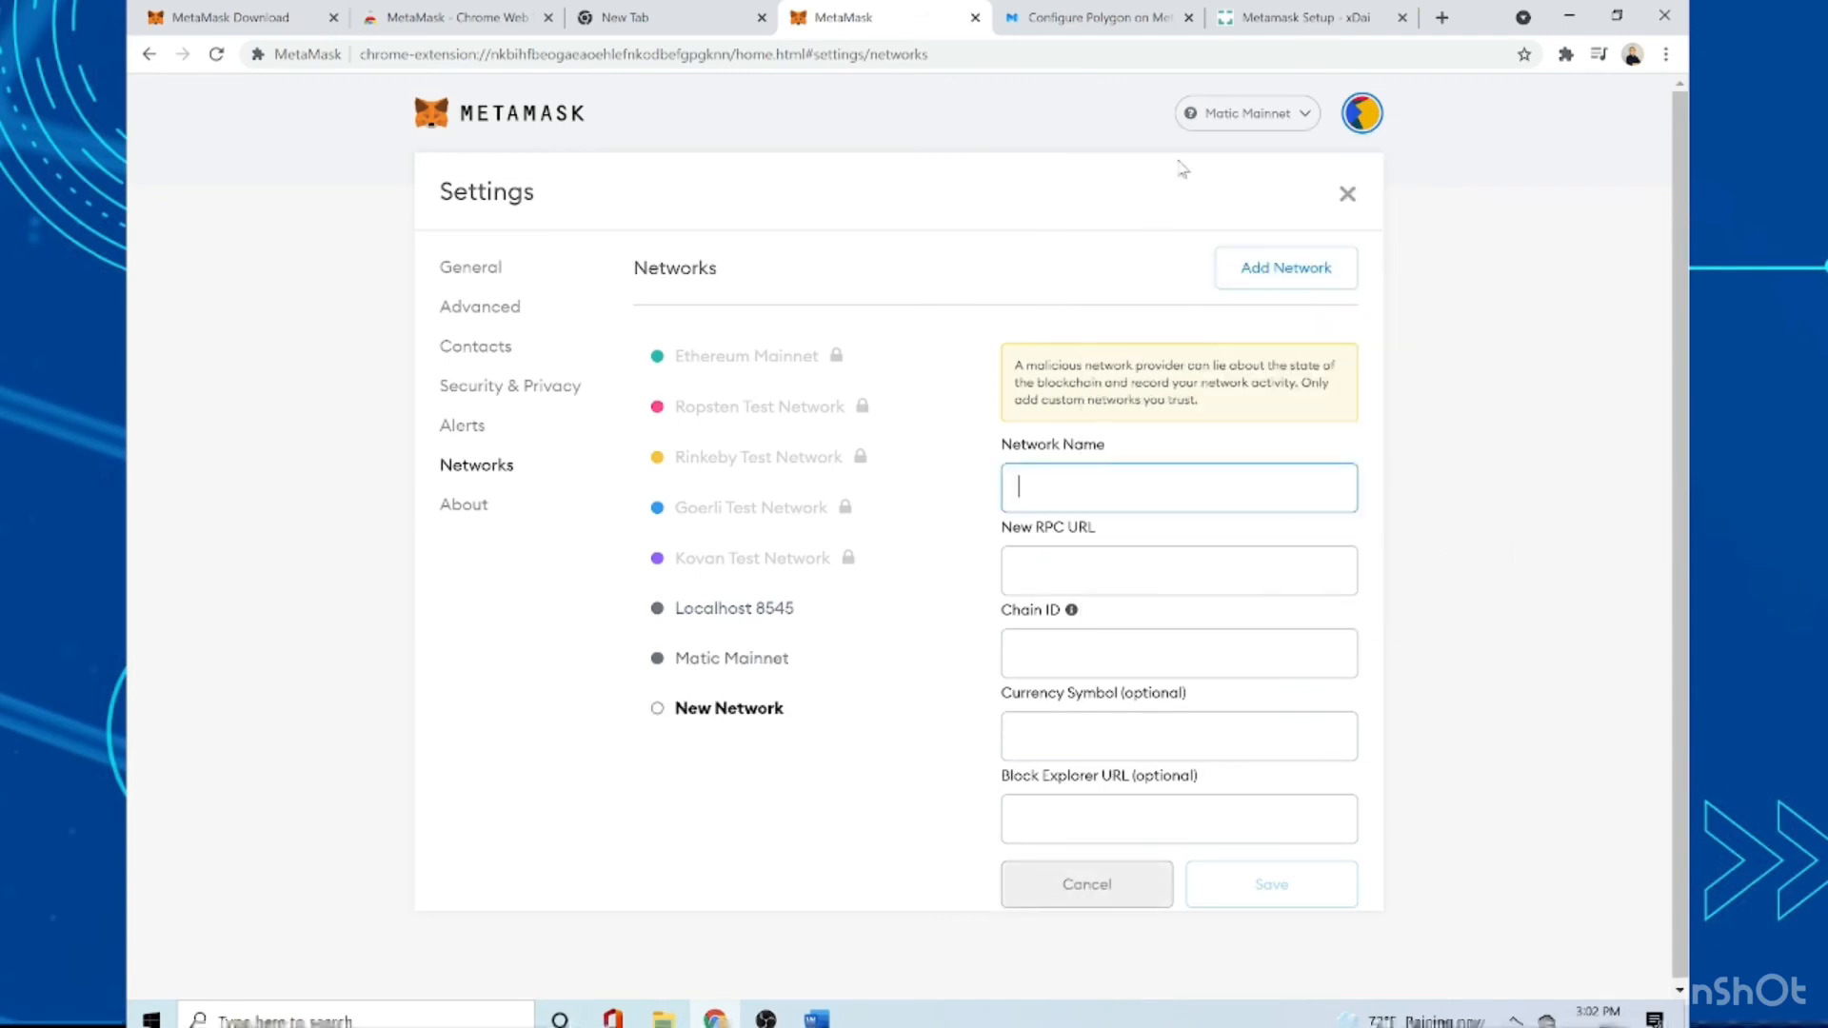
left_click(1255, 12)
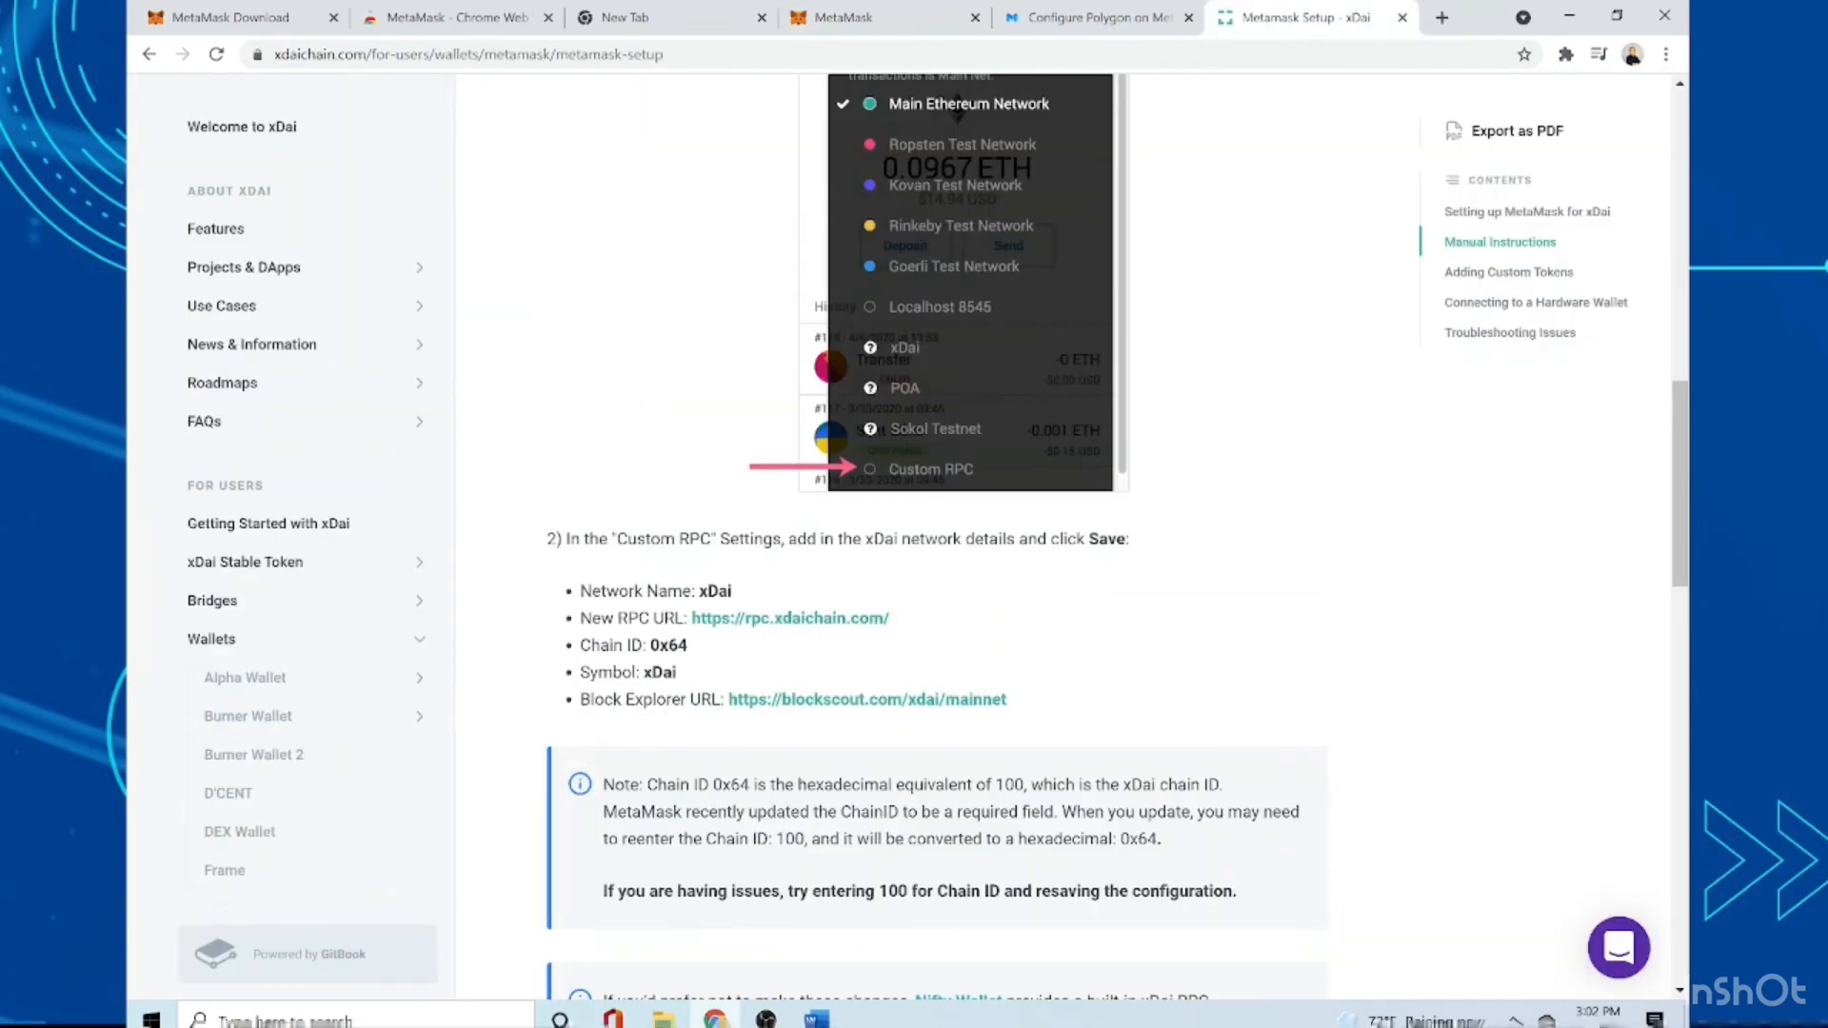
left_click_drag(733, 591, 706, 592)
right_click(709, 591)
left_click(738, 608)
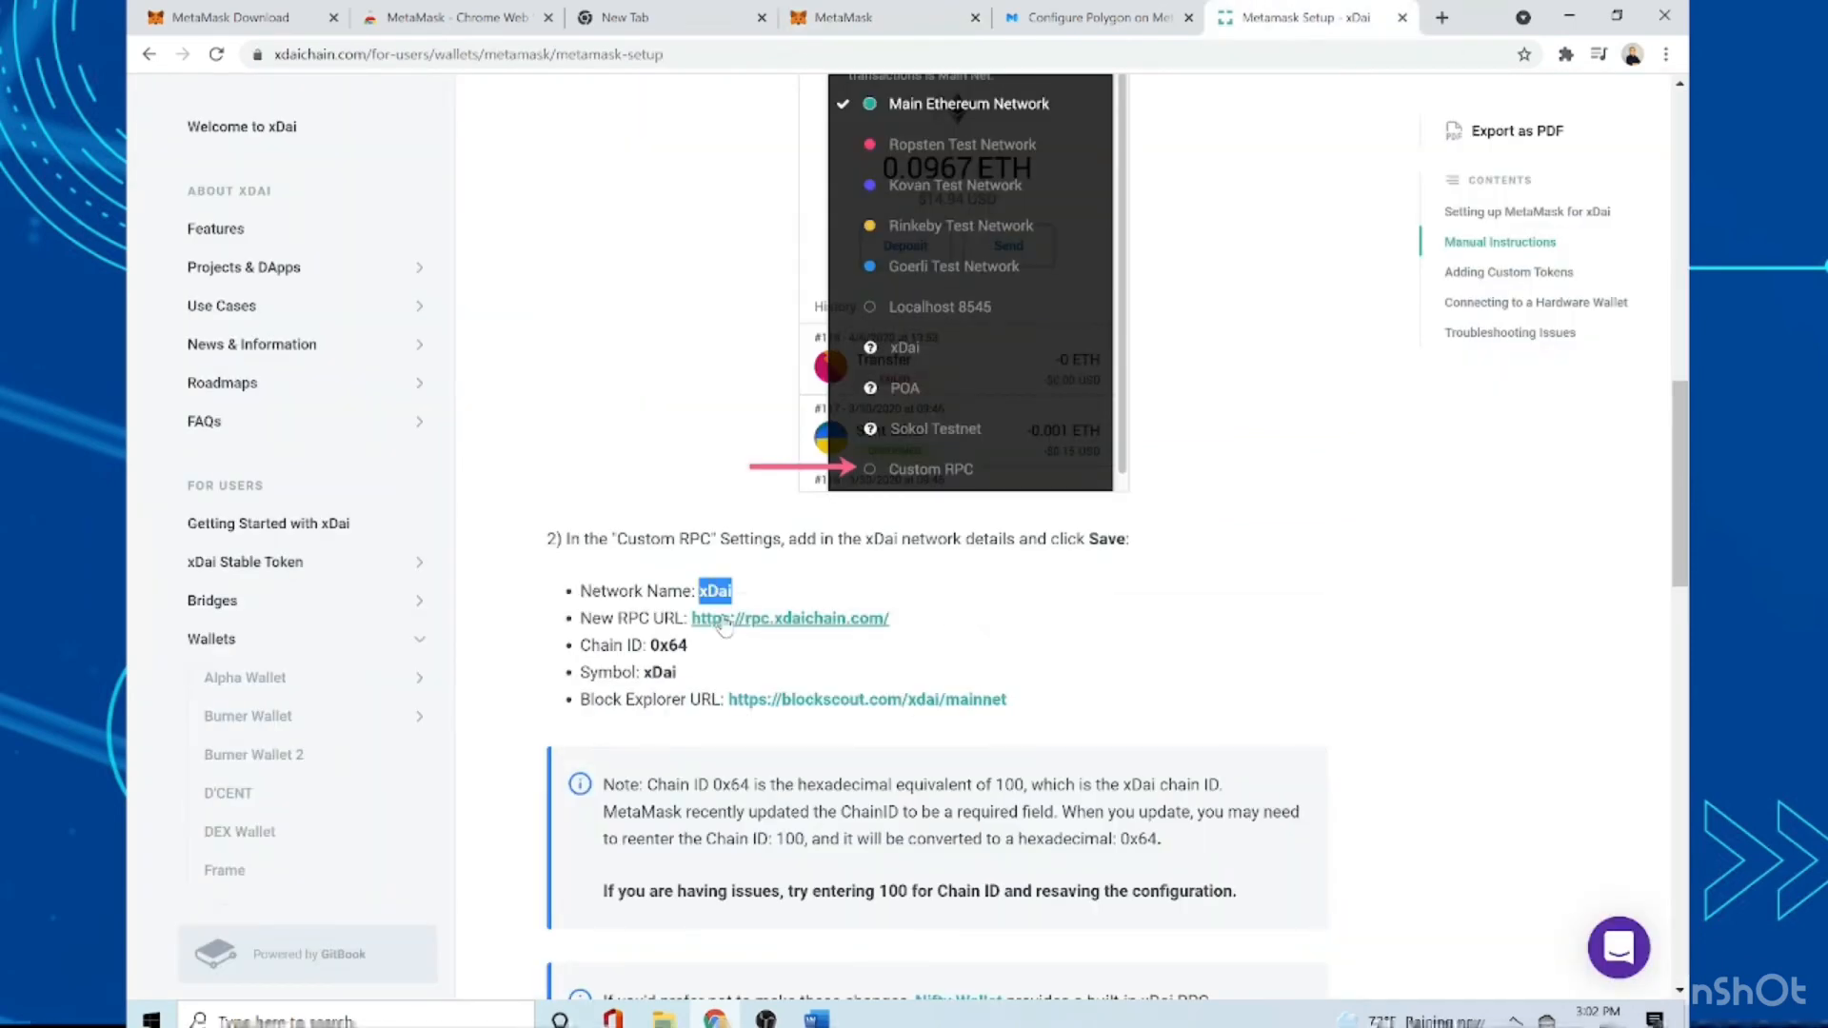
left_click(609, 17)
left_click(536, 12)
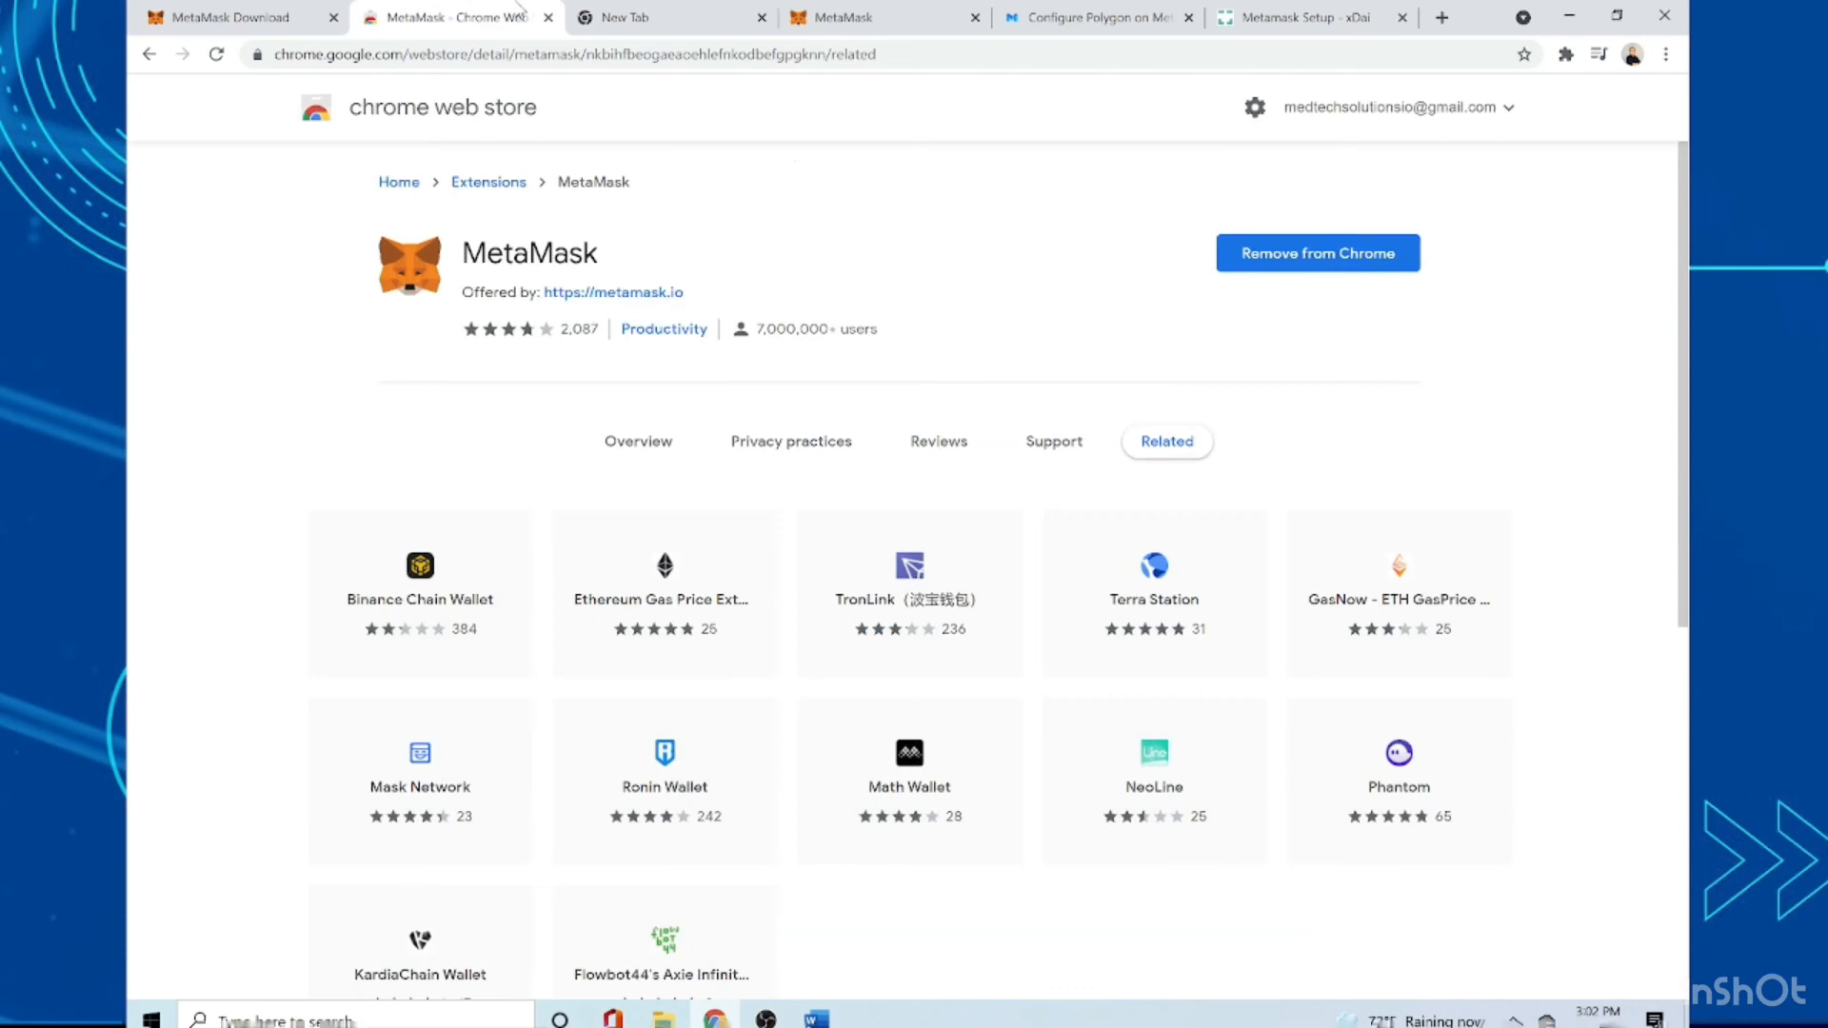
left_click(946, 15)
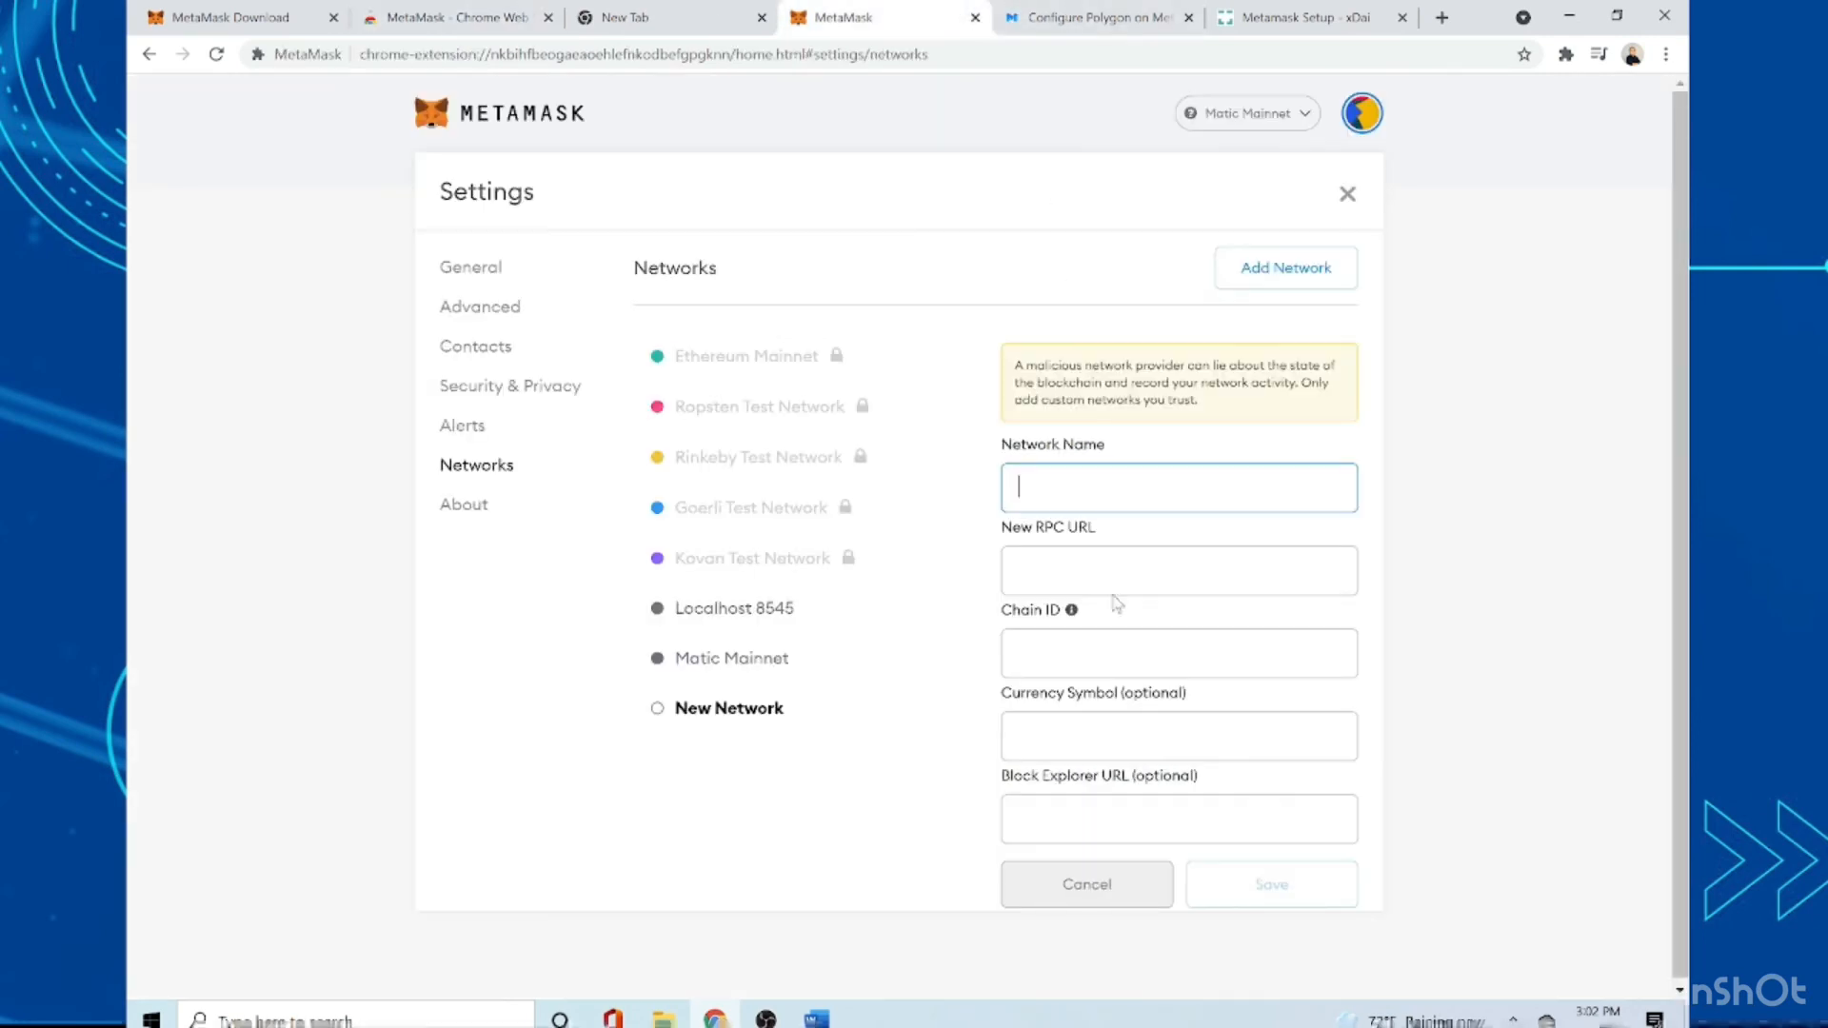
right_click(1045, 488)
left_click(1095, 661)
left_click(1304, 17)
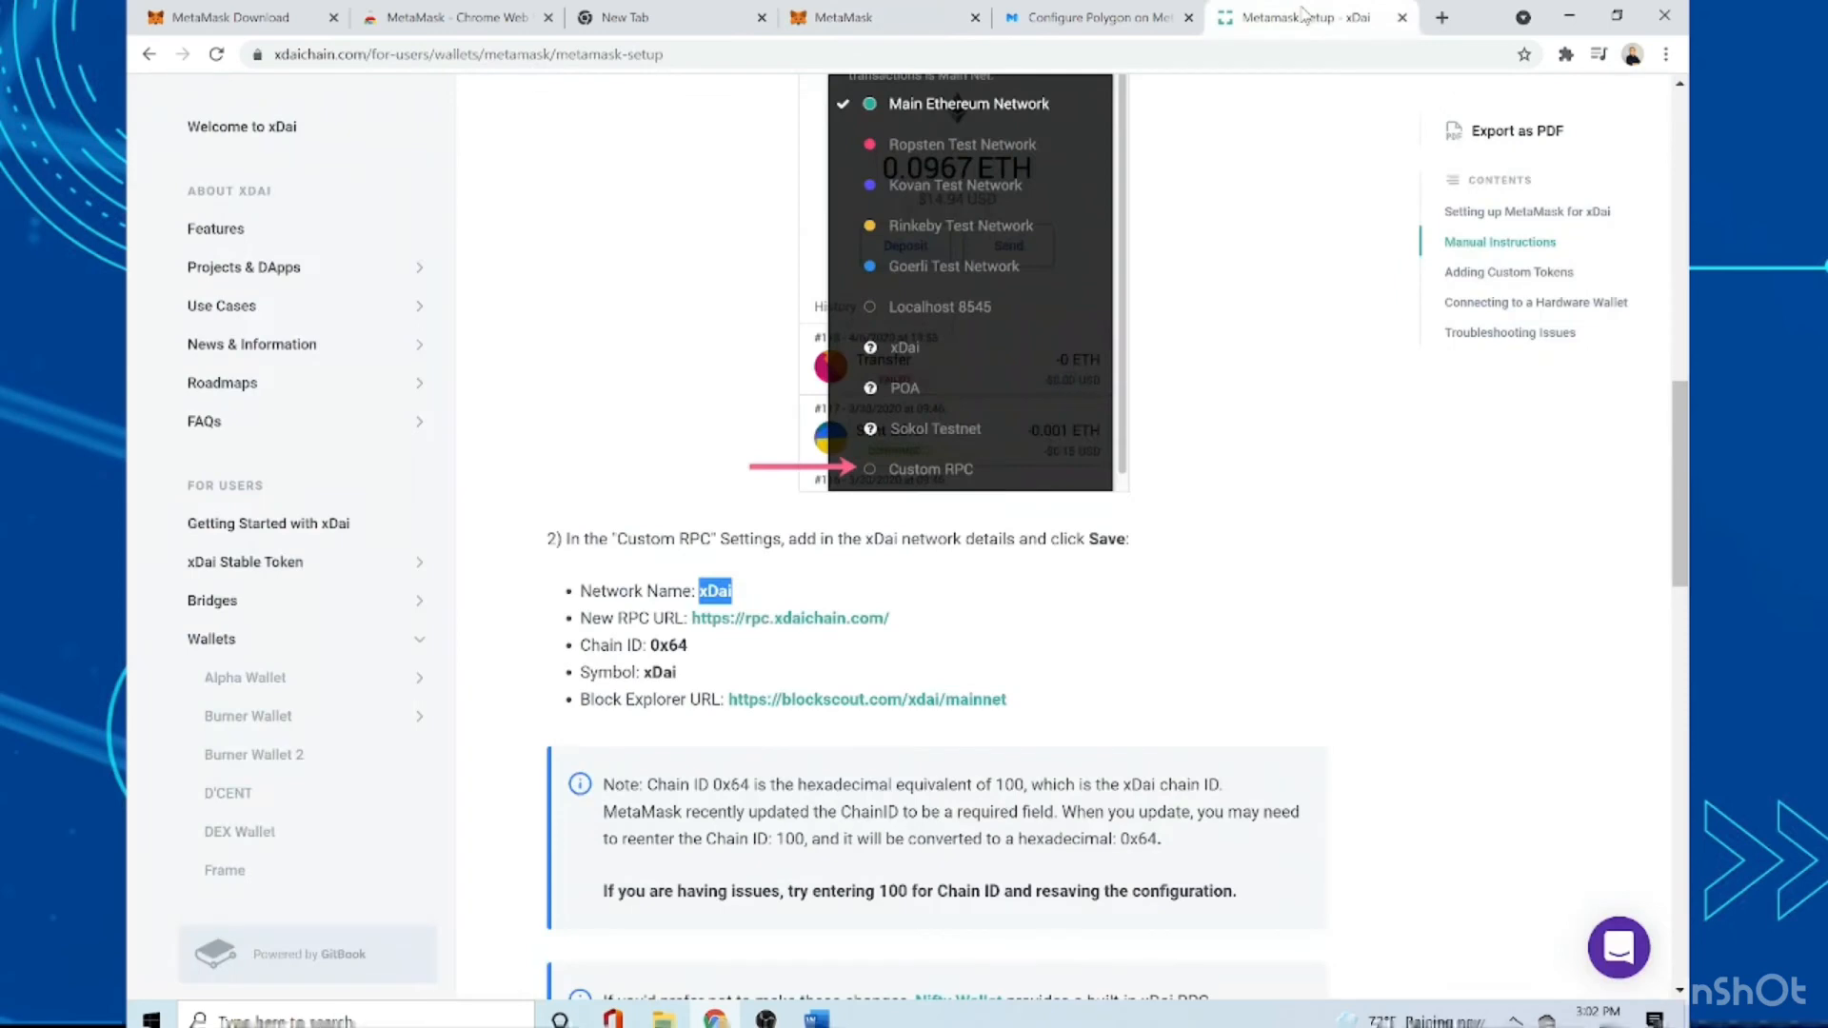
left_click_drag(733, 634, 917, 651)
left_click_drag(933, 627, 694, 619)
right_click(710, 623)
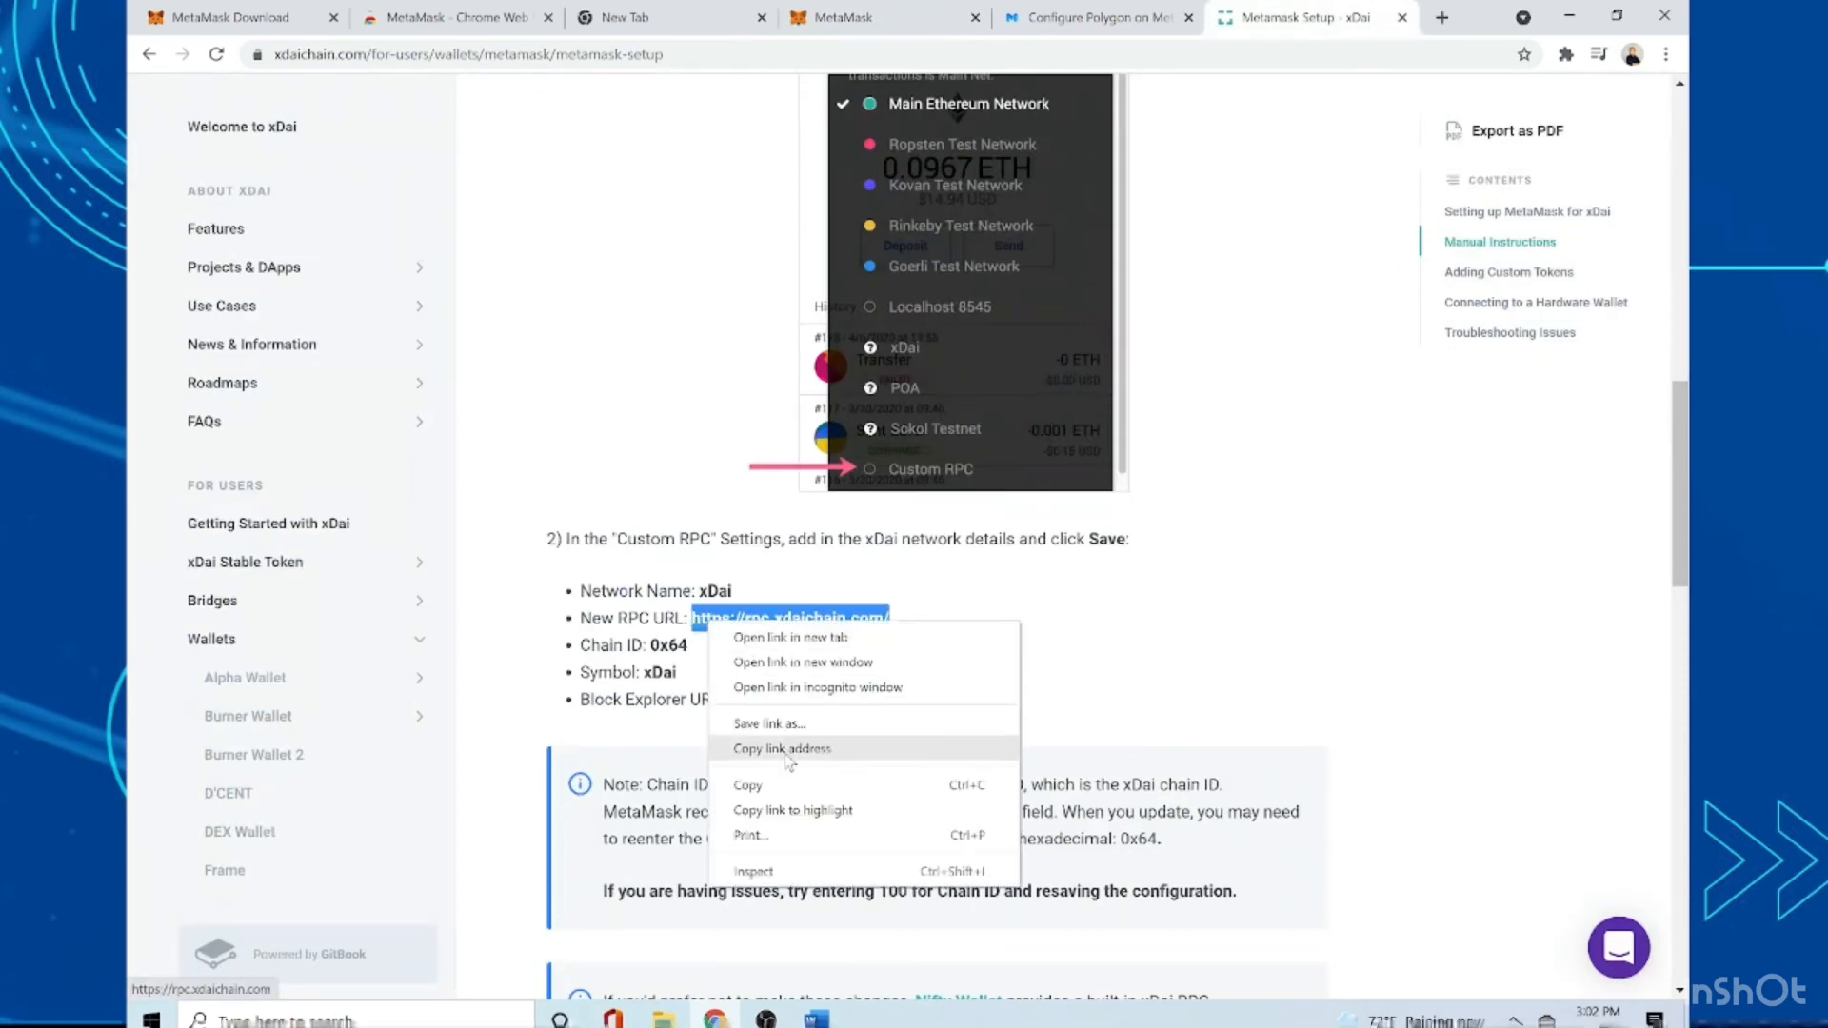
left_click(757, 786)
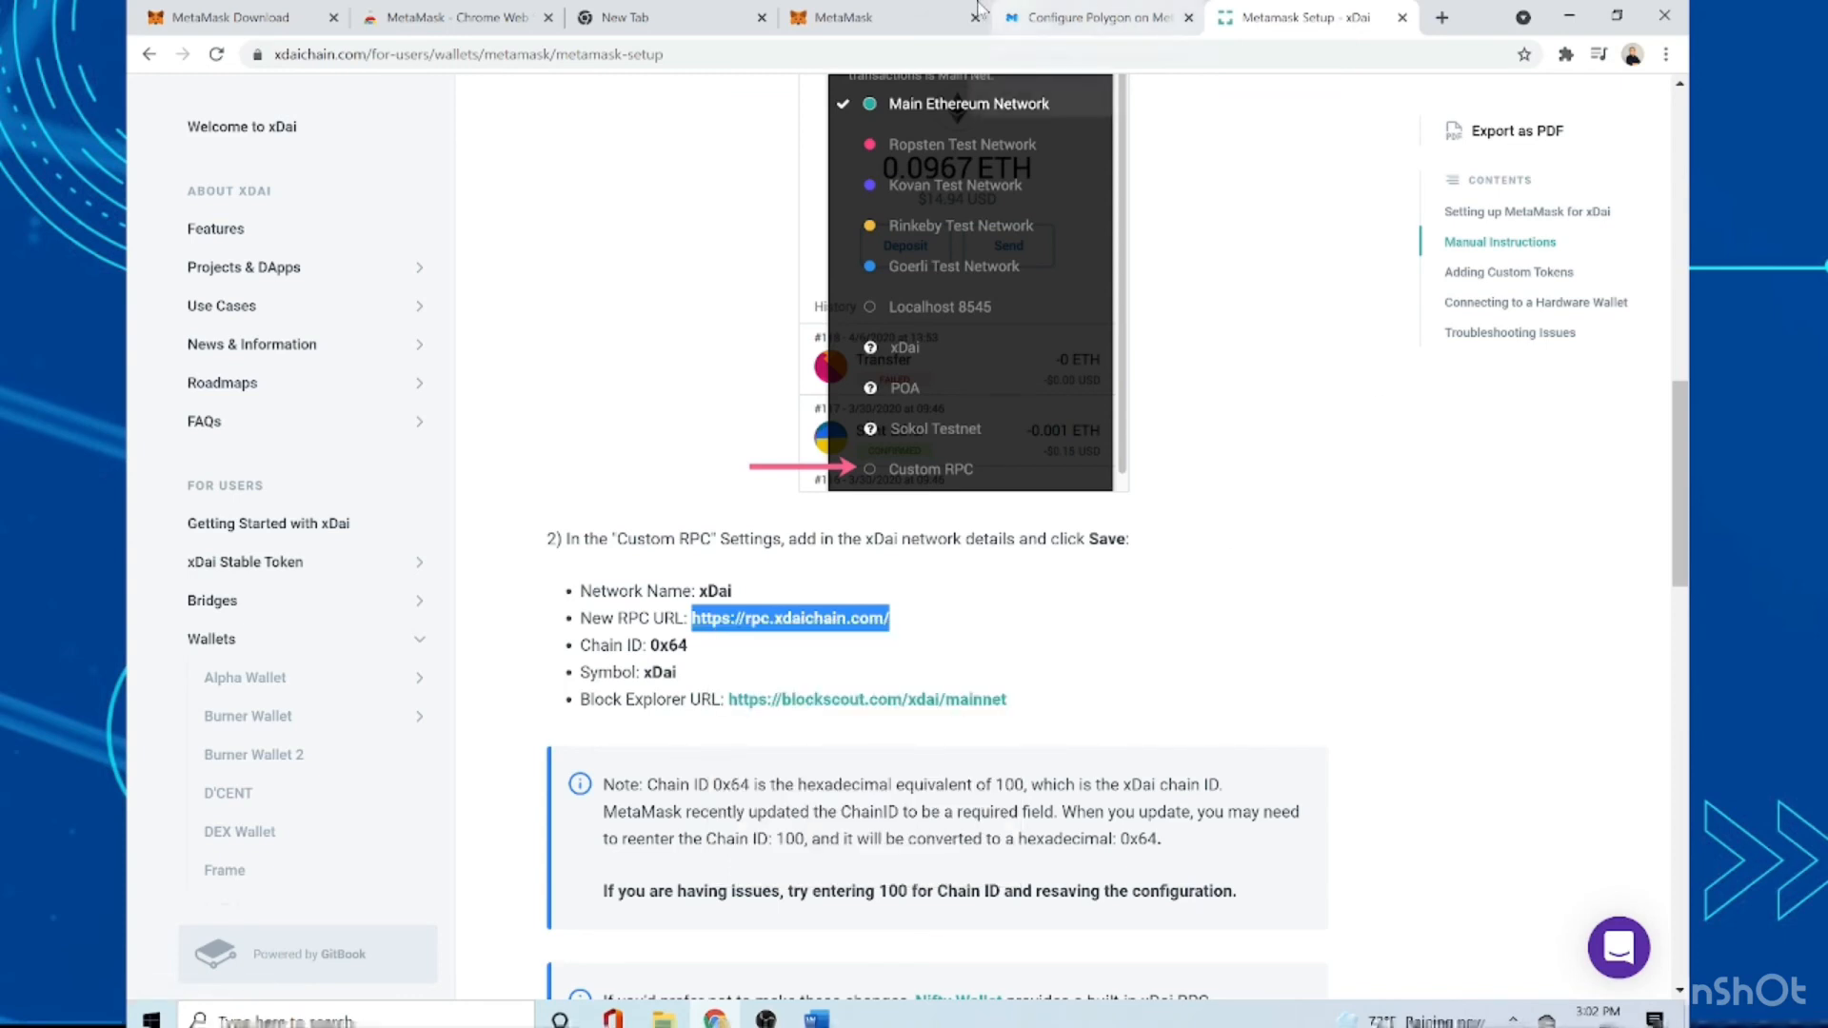
left_click(938, 14)
left_click(1179, 570)
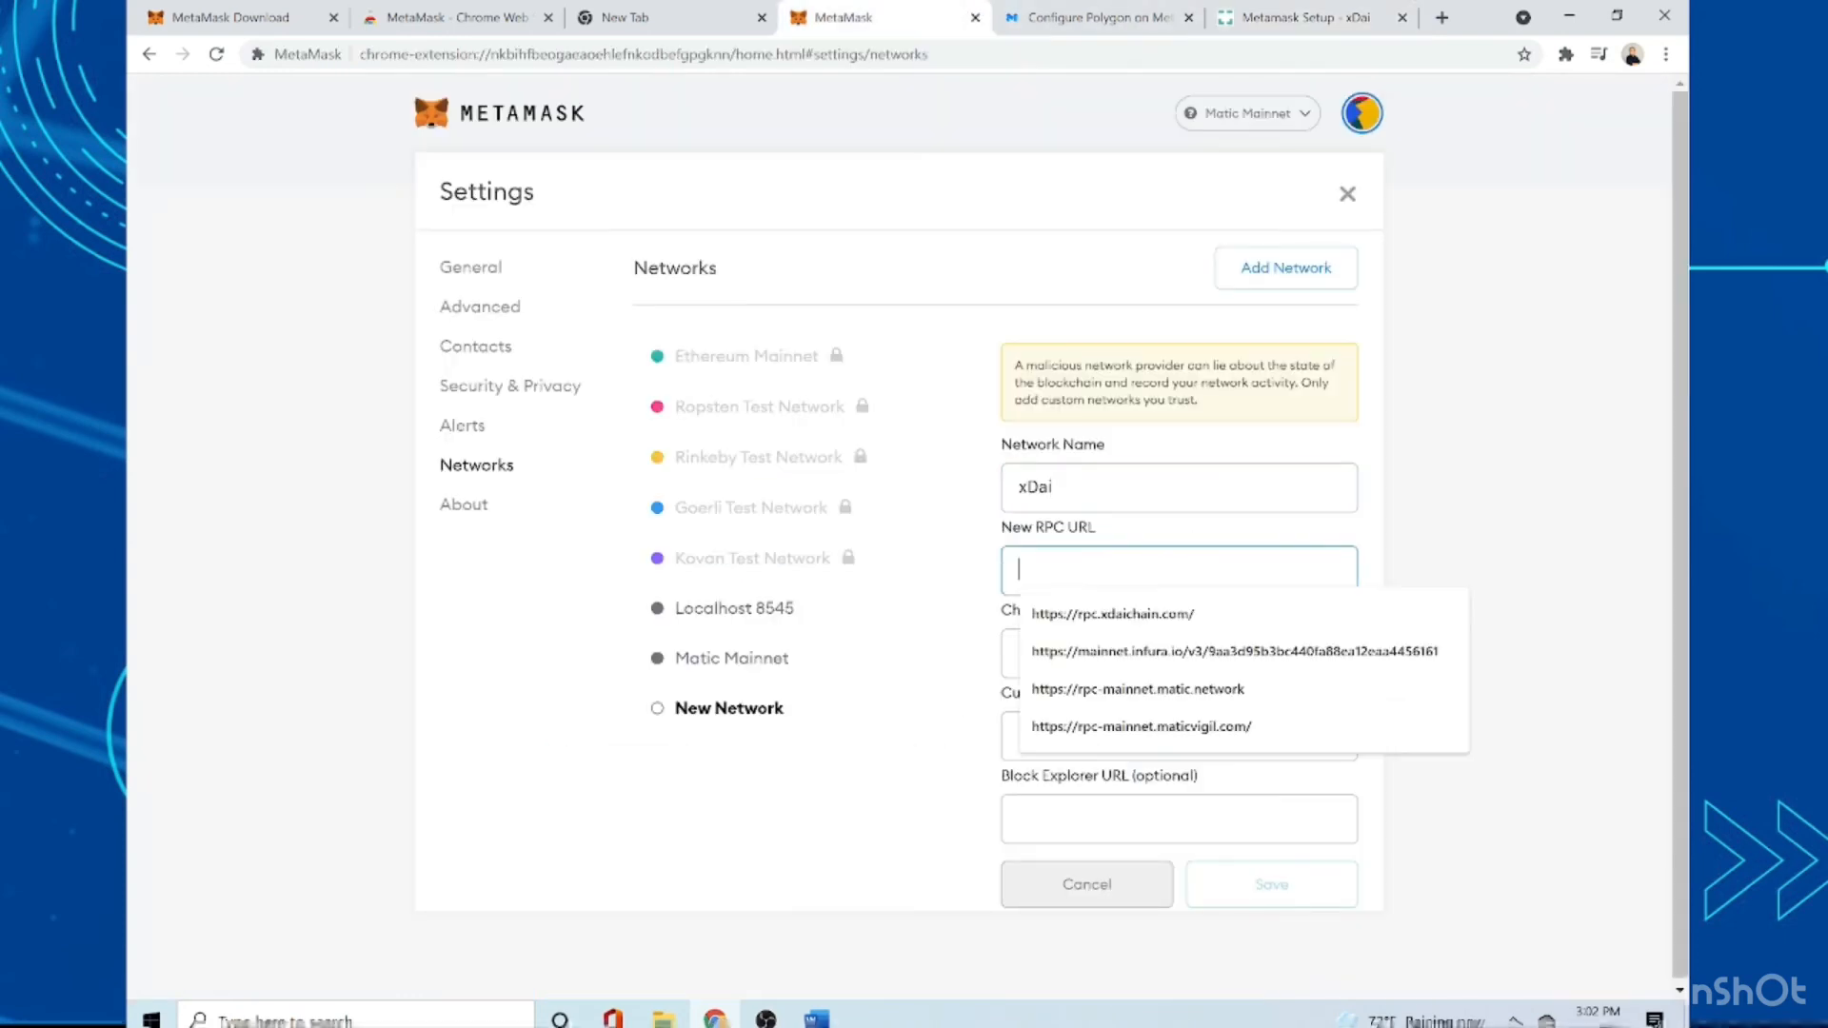
key("ctrl+v")
- Set the Chain ID to 0x64 as copied from the xDai setup page
left_click(1143, 654)
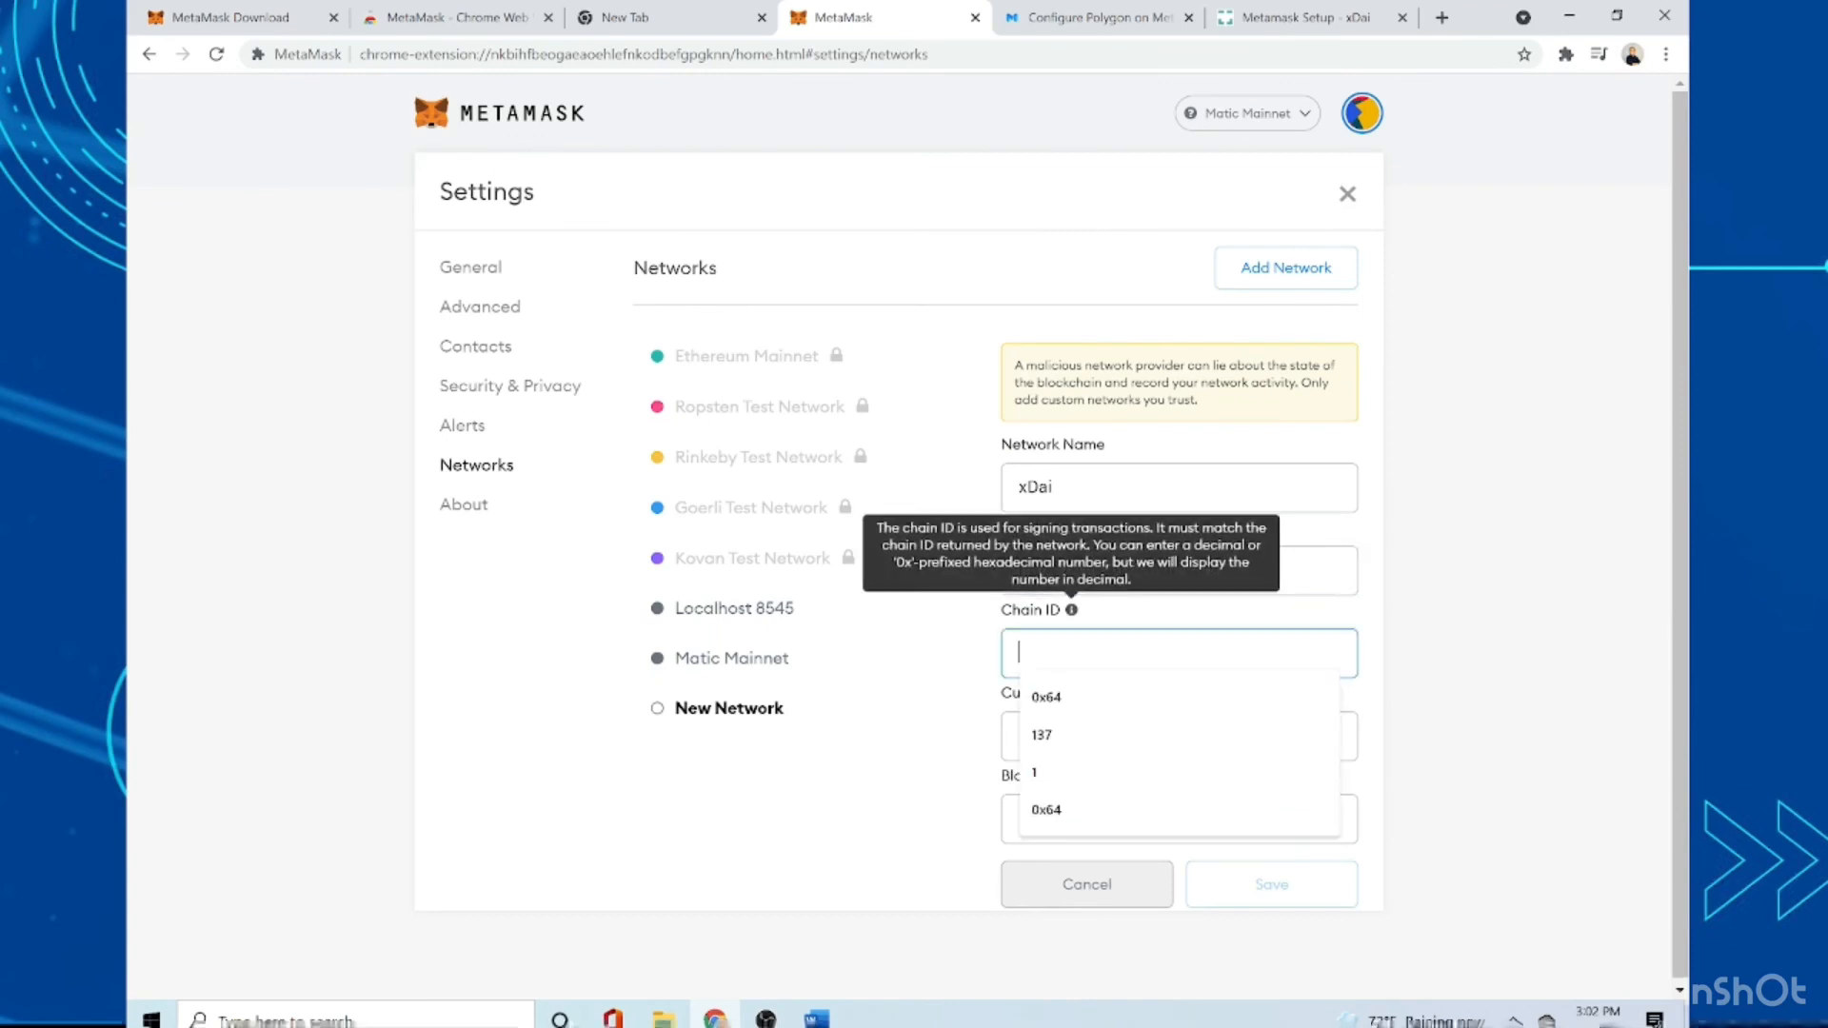
left_click(1295, 17)
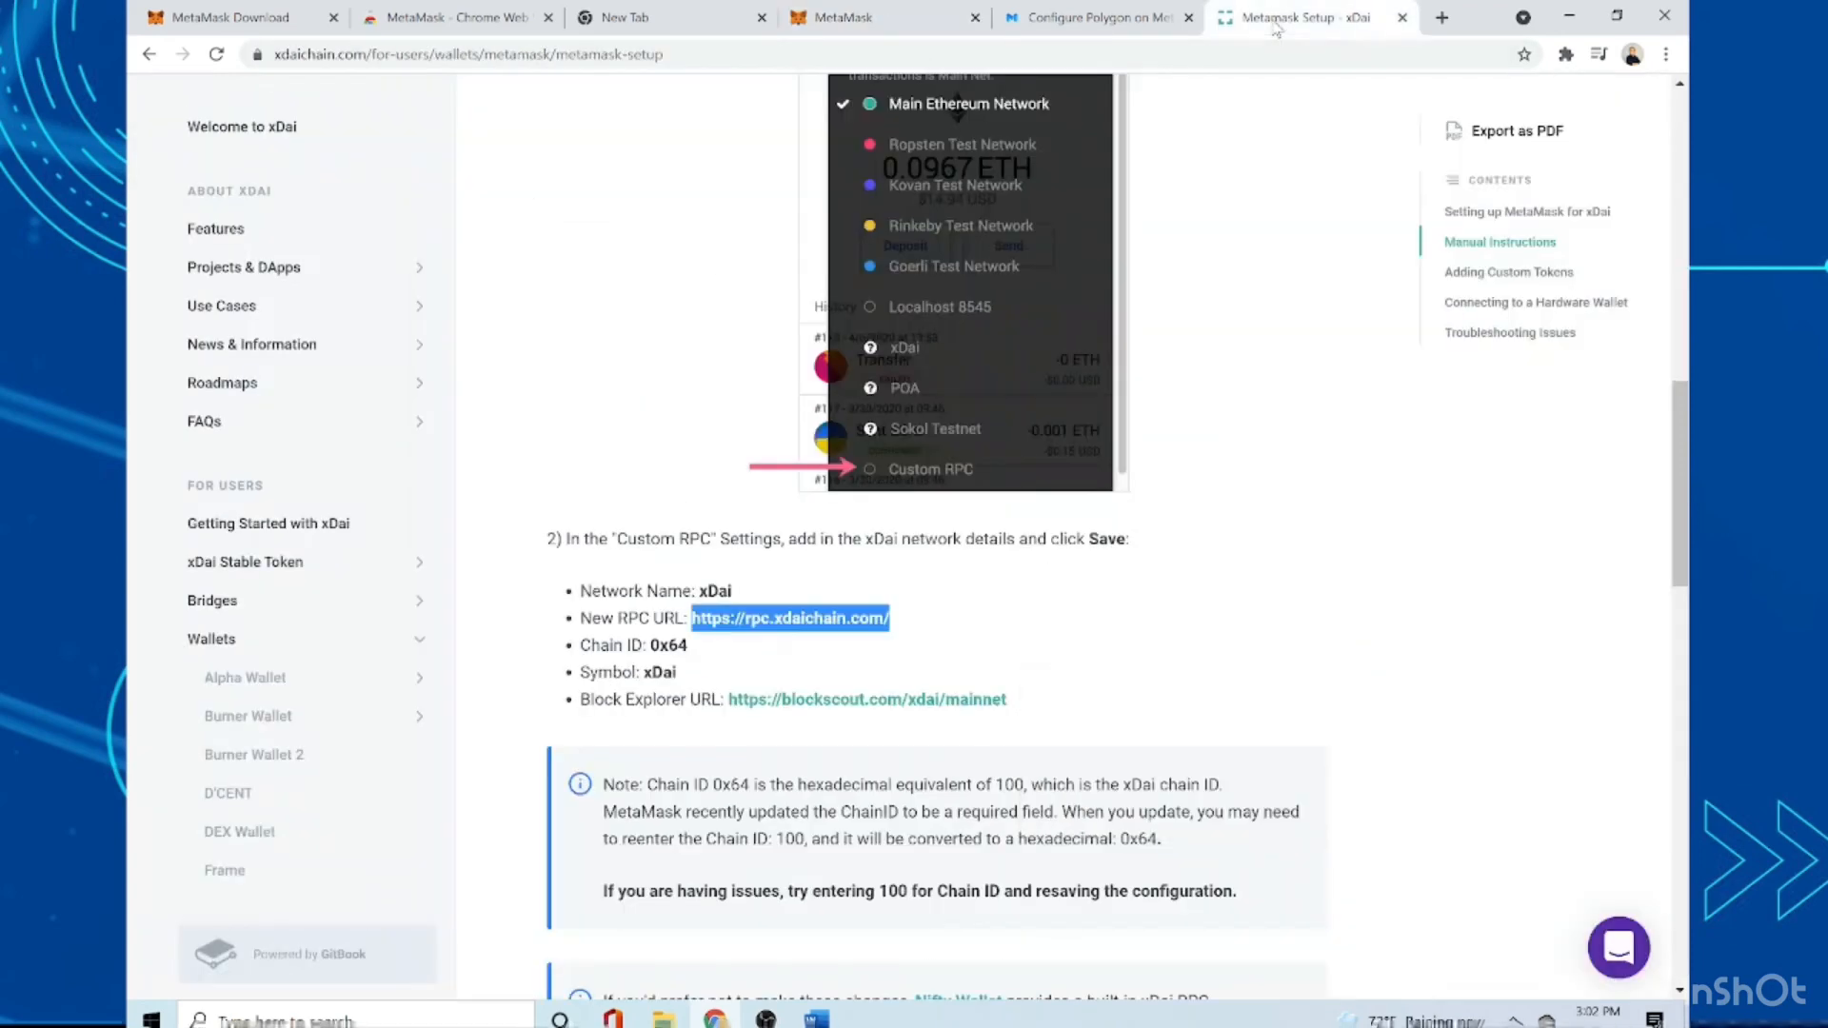
double_click(669, 644)
right_click(669, 647)
left_click(704, 667)
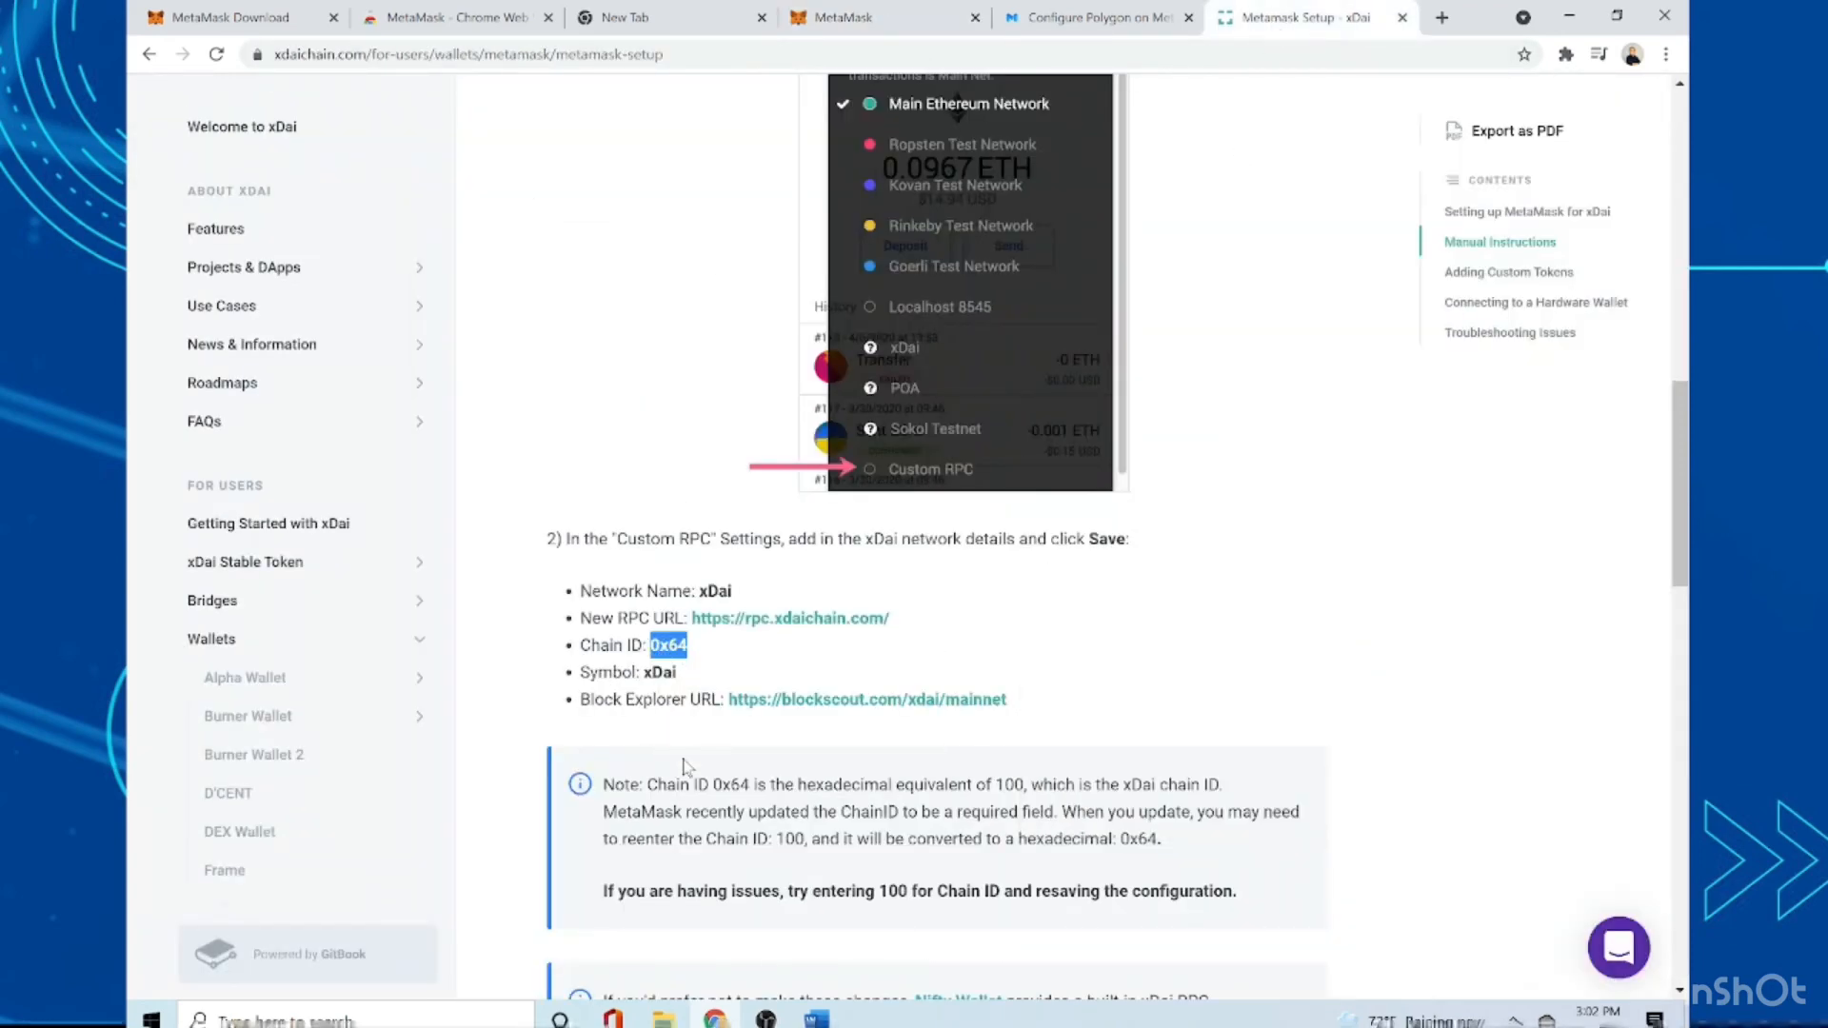
left_click(887, 26)
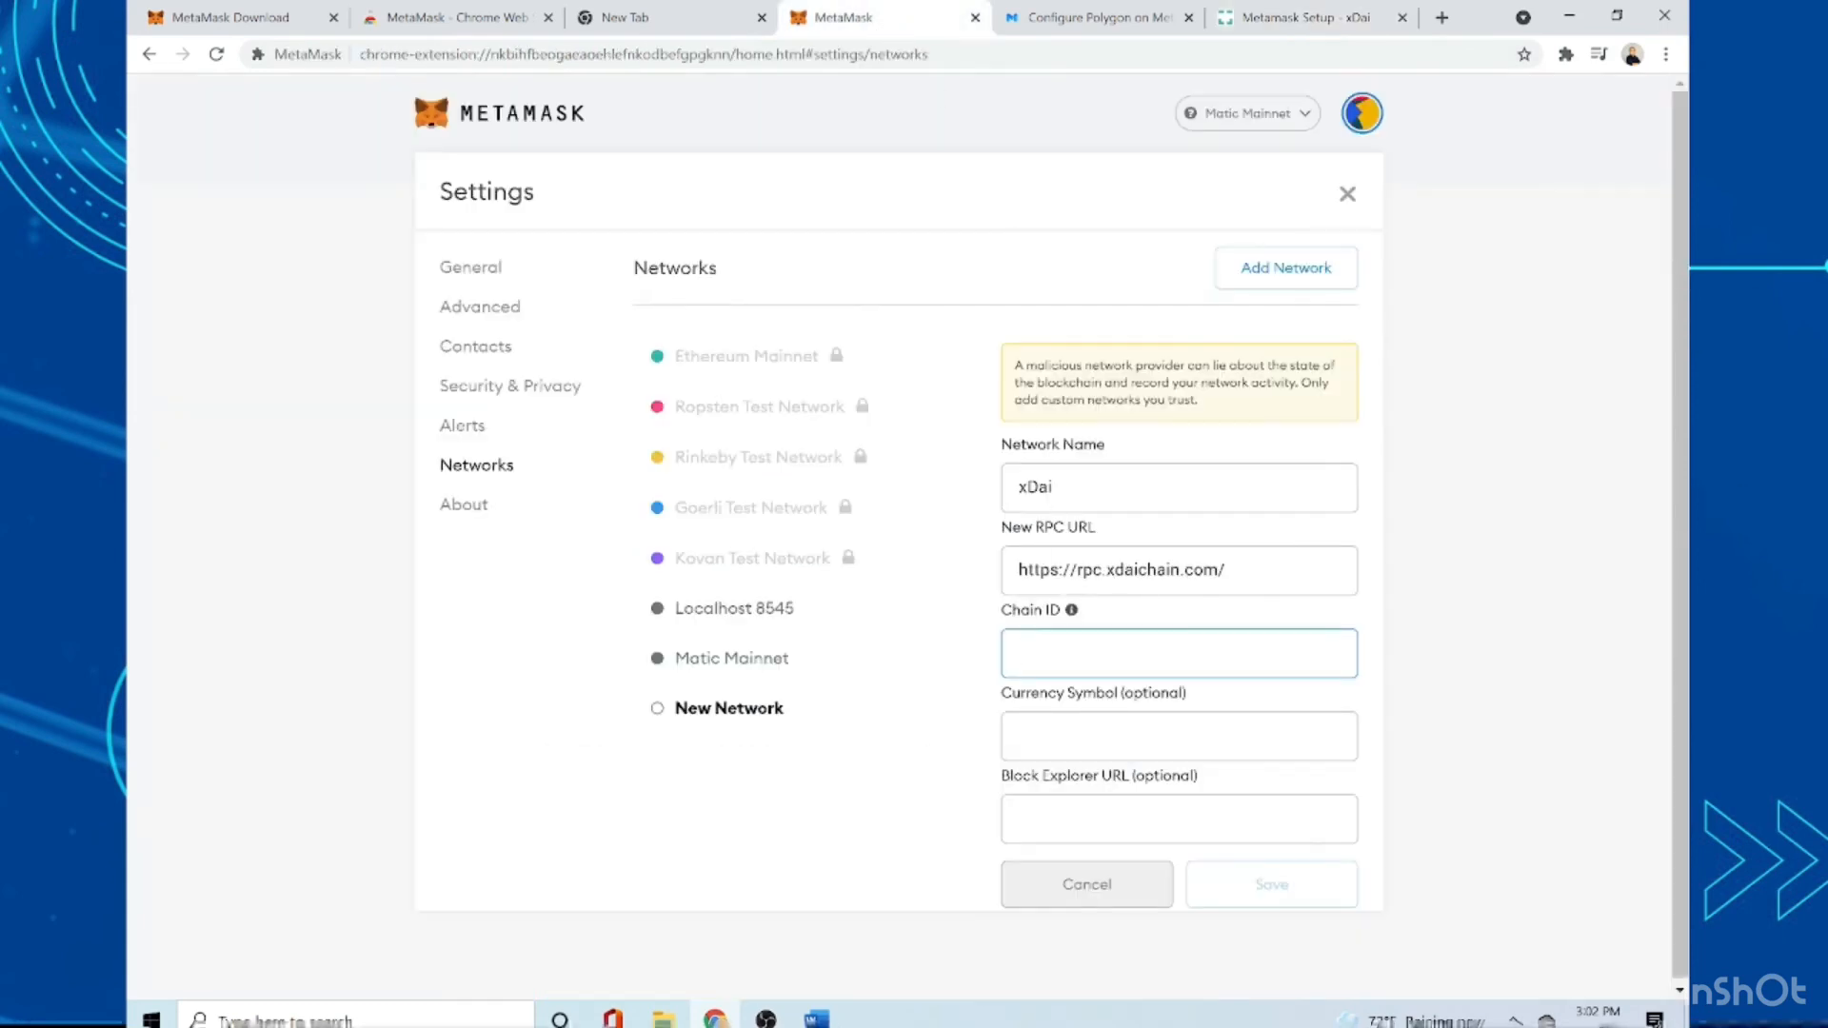
key("ctrl+v")
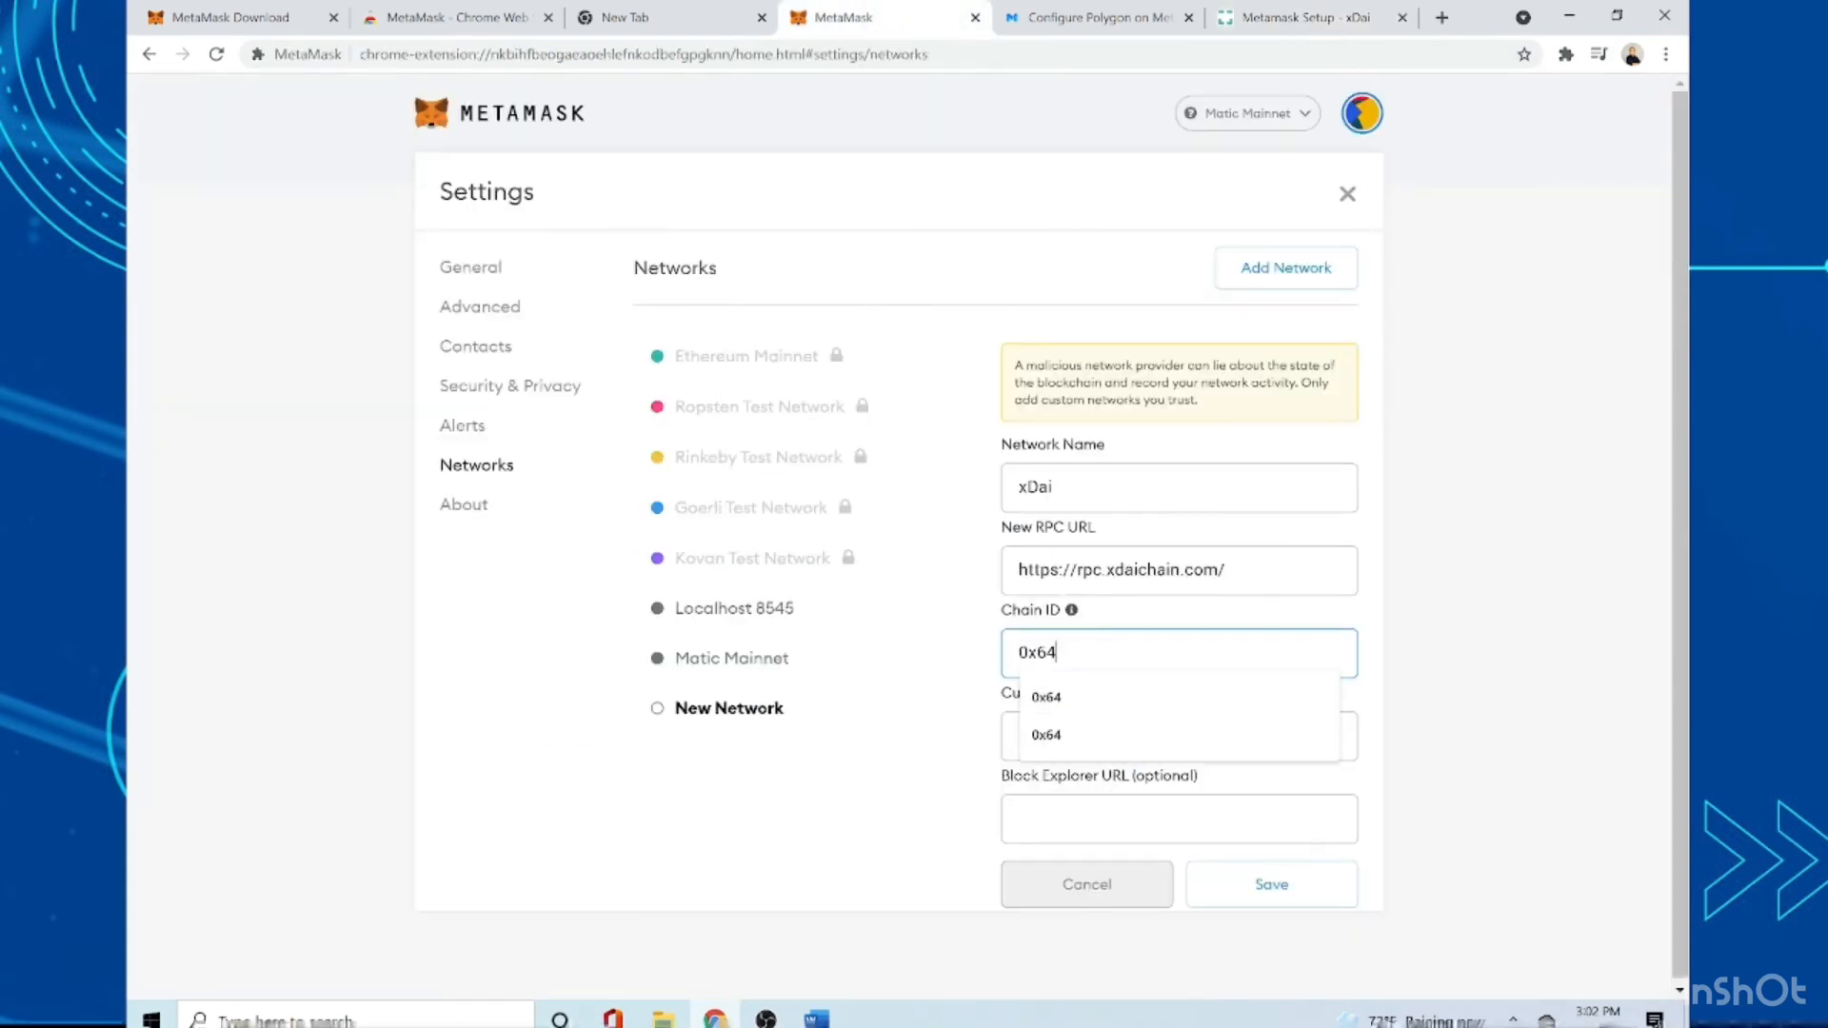
- Set the Currency Symbol to xDai as copied from the xDai setup page
left_click(1417, 721)
left_click(1198, 760)
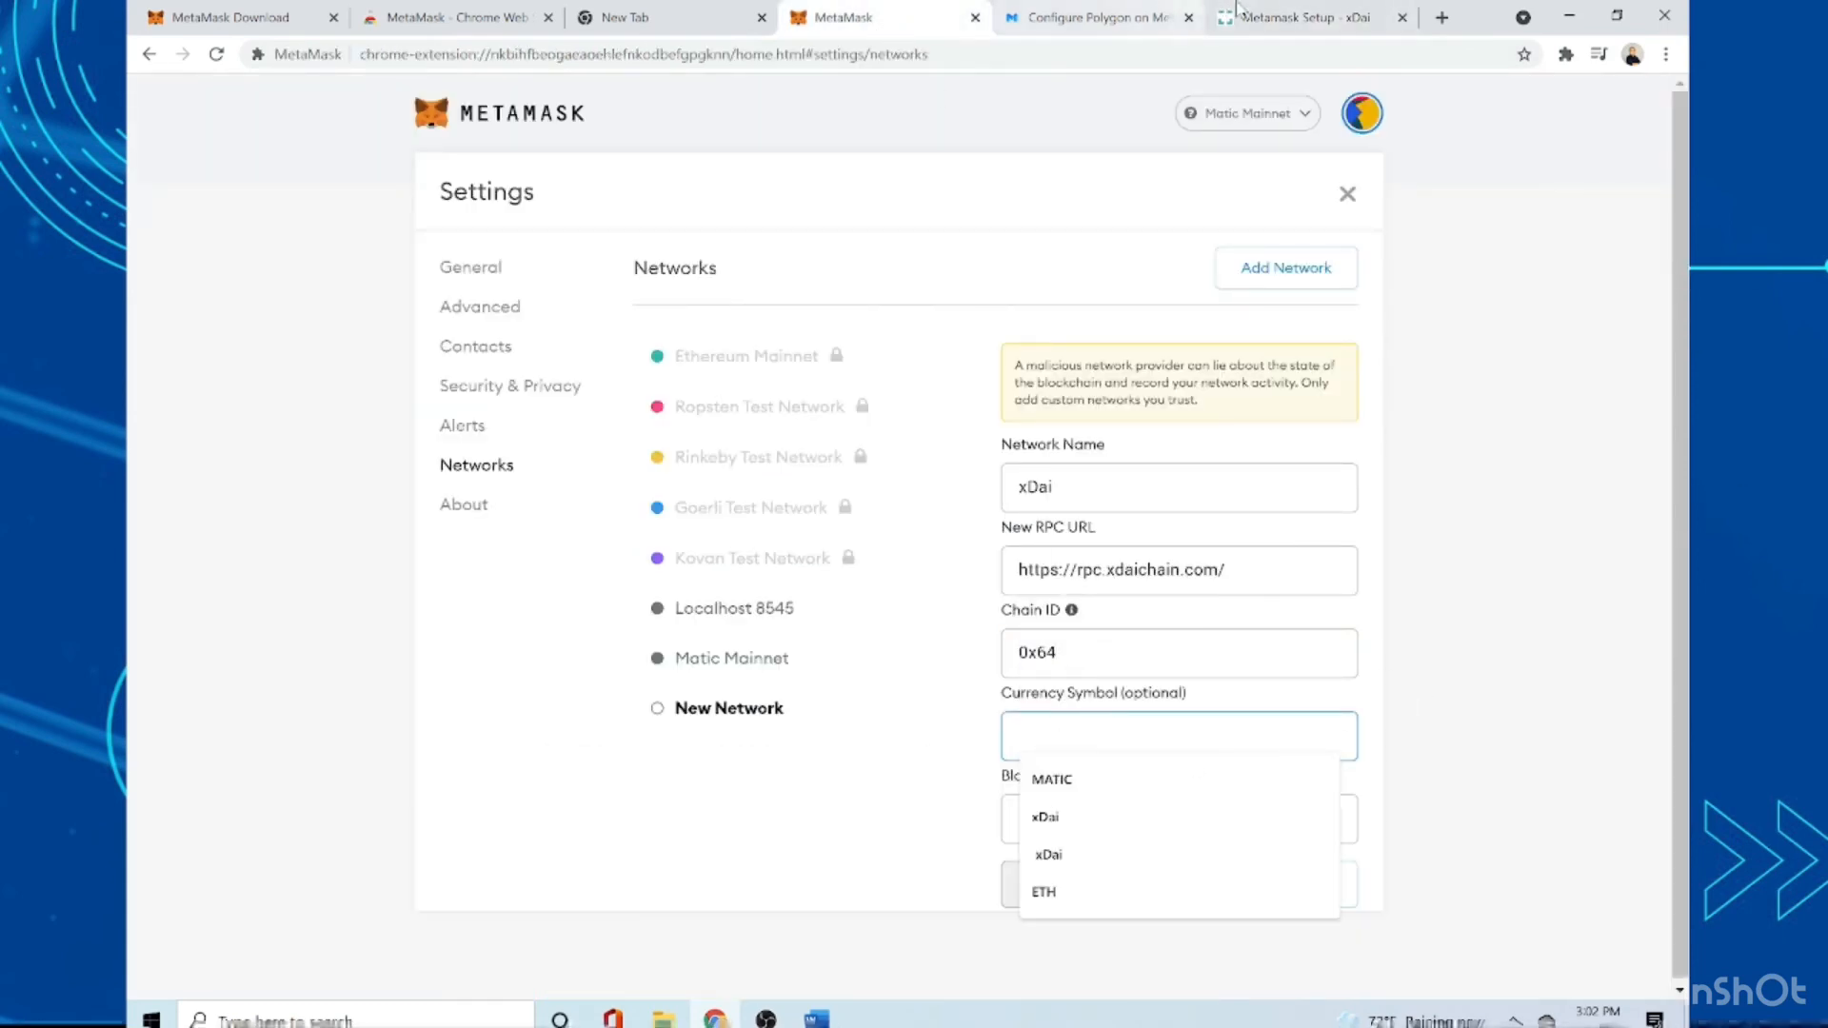
left_click(1304, 17)
double_click(672, 672)
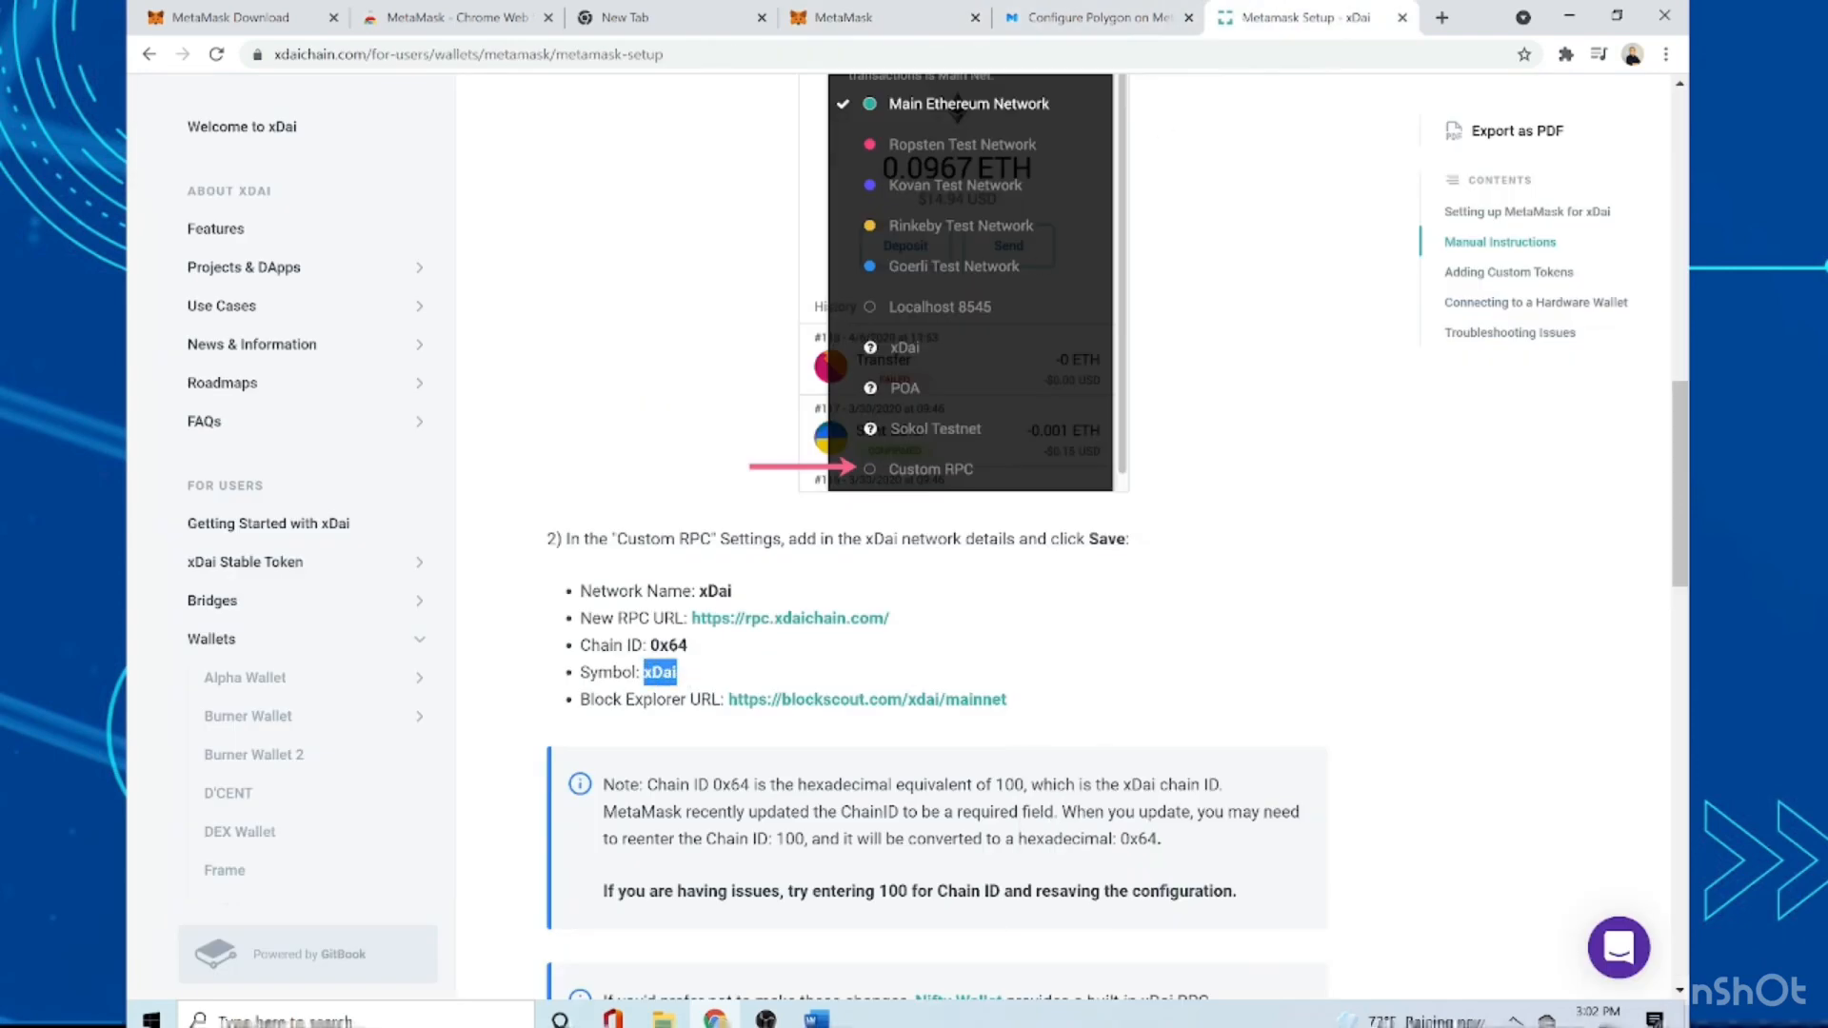
right_click(648, 678)
left_click(678, 693)
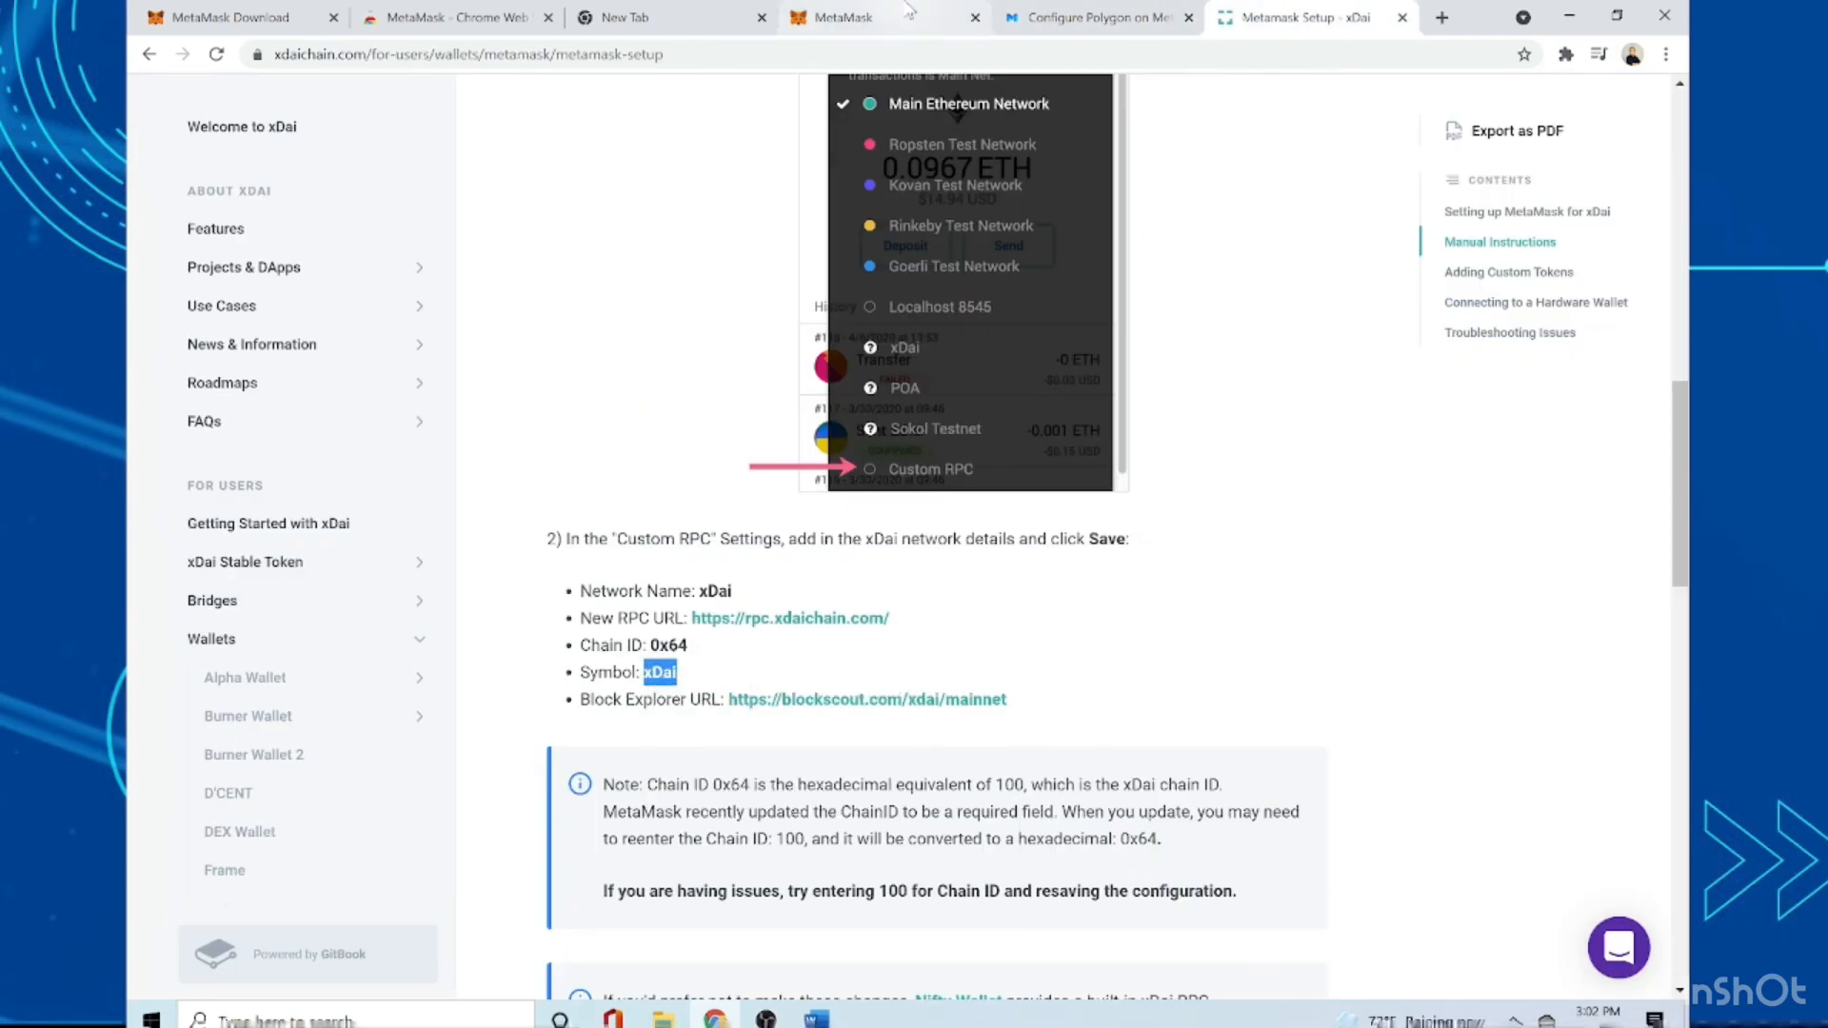
left_click(843, 18)
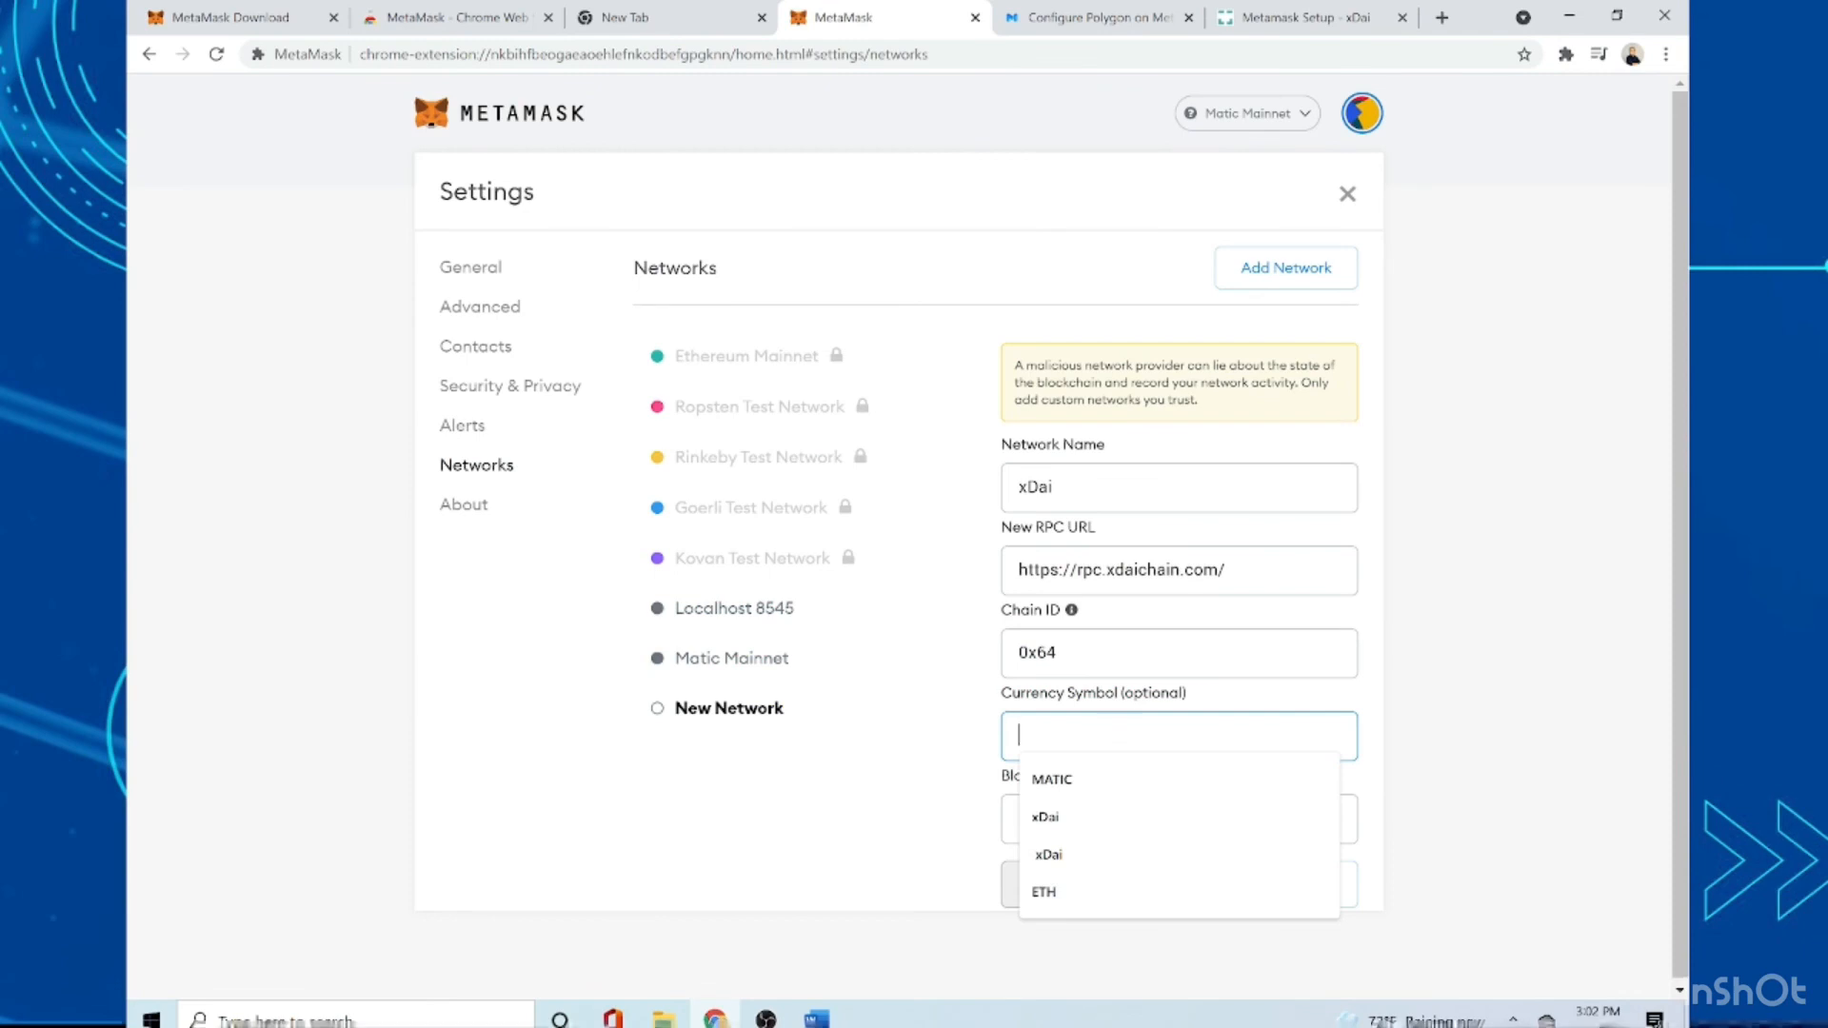
key("ctrl+v")
left_click(1115, 820)
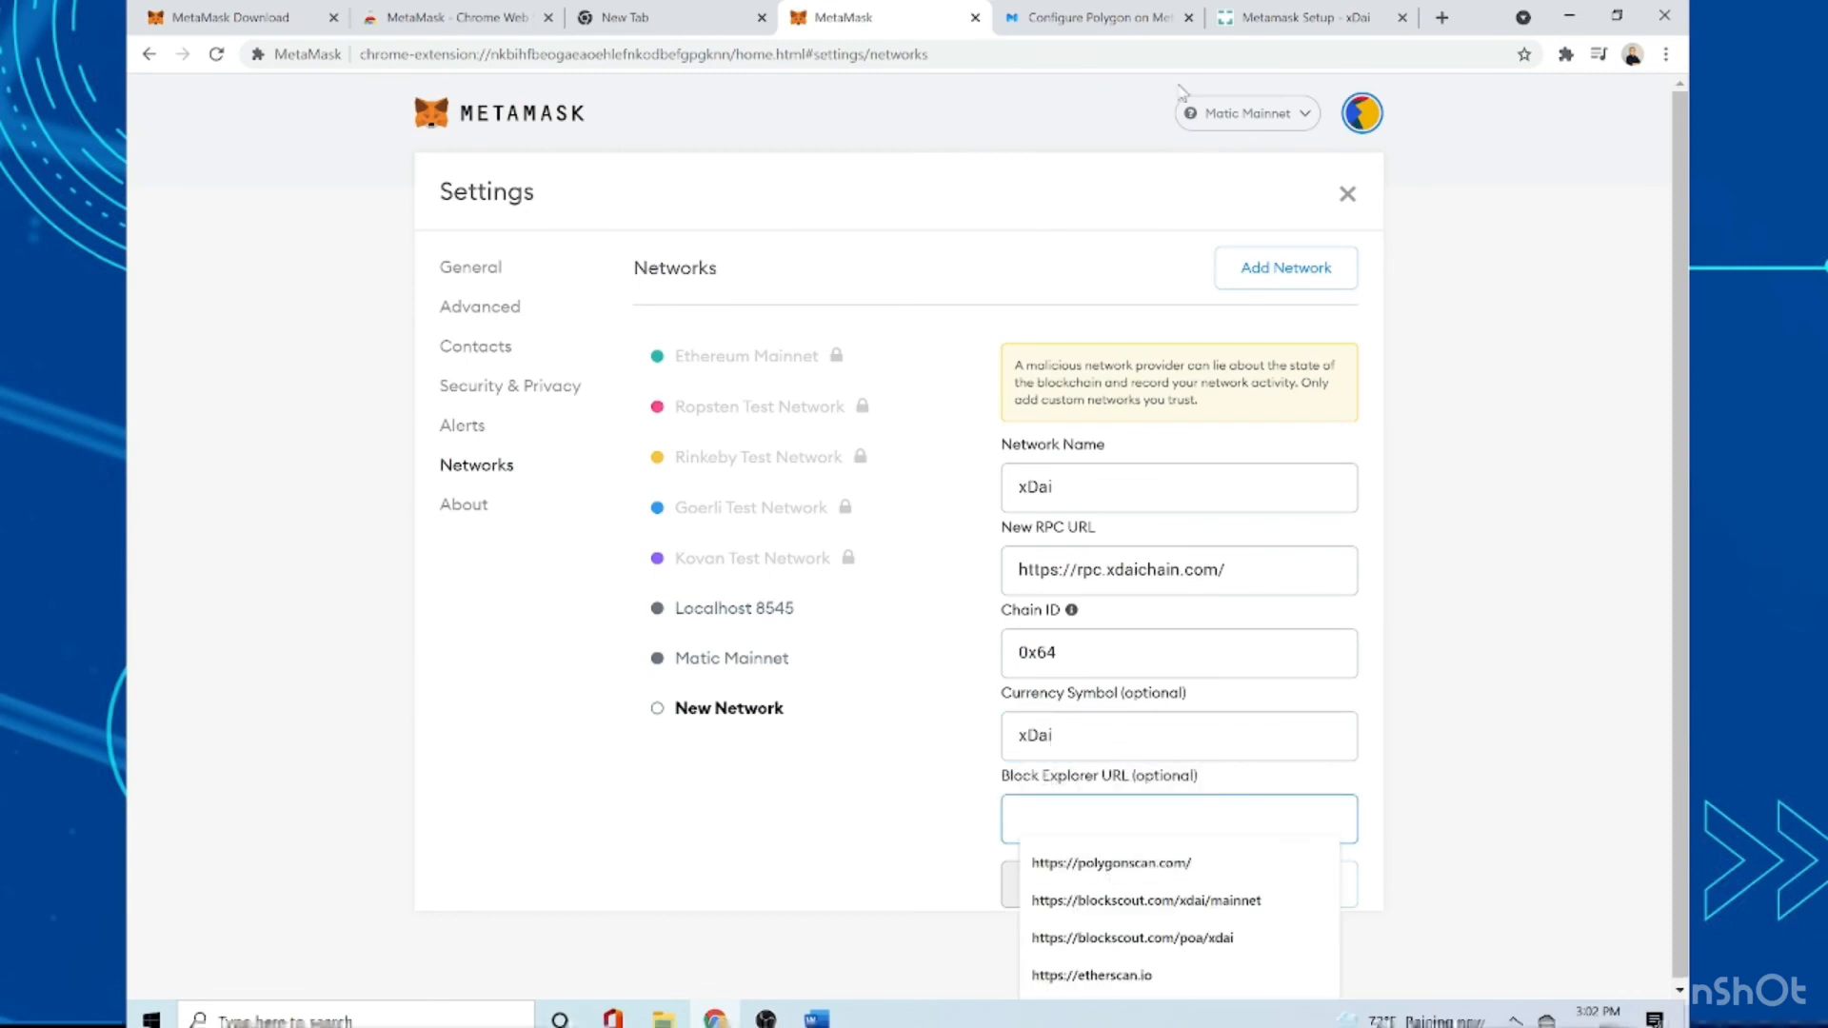
left_click(1293, 13)
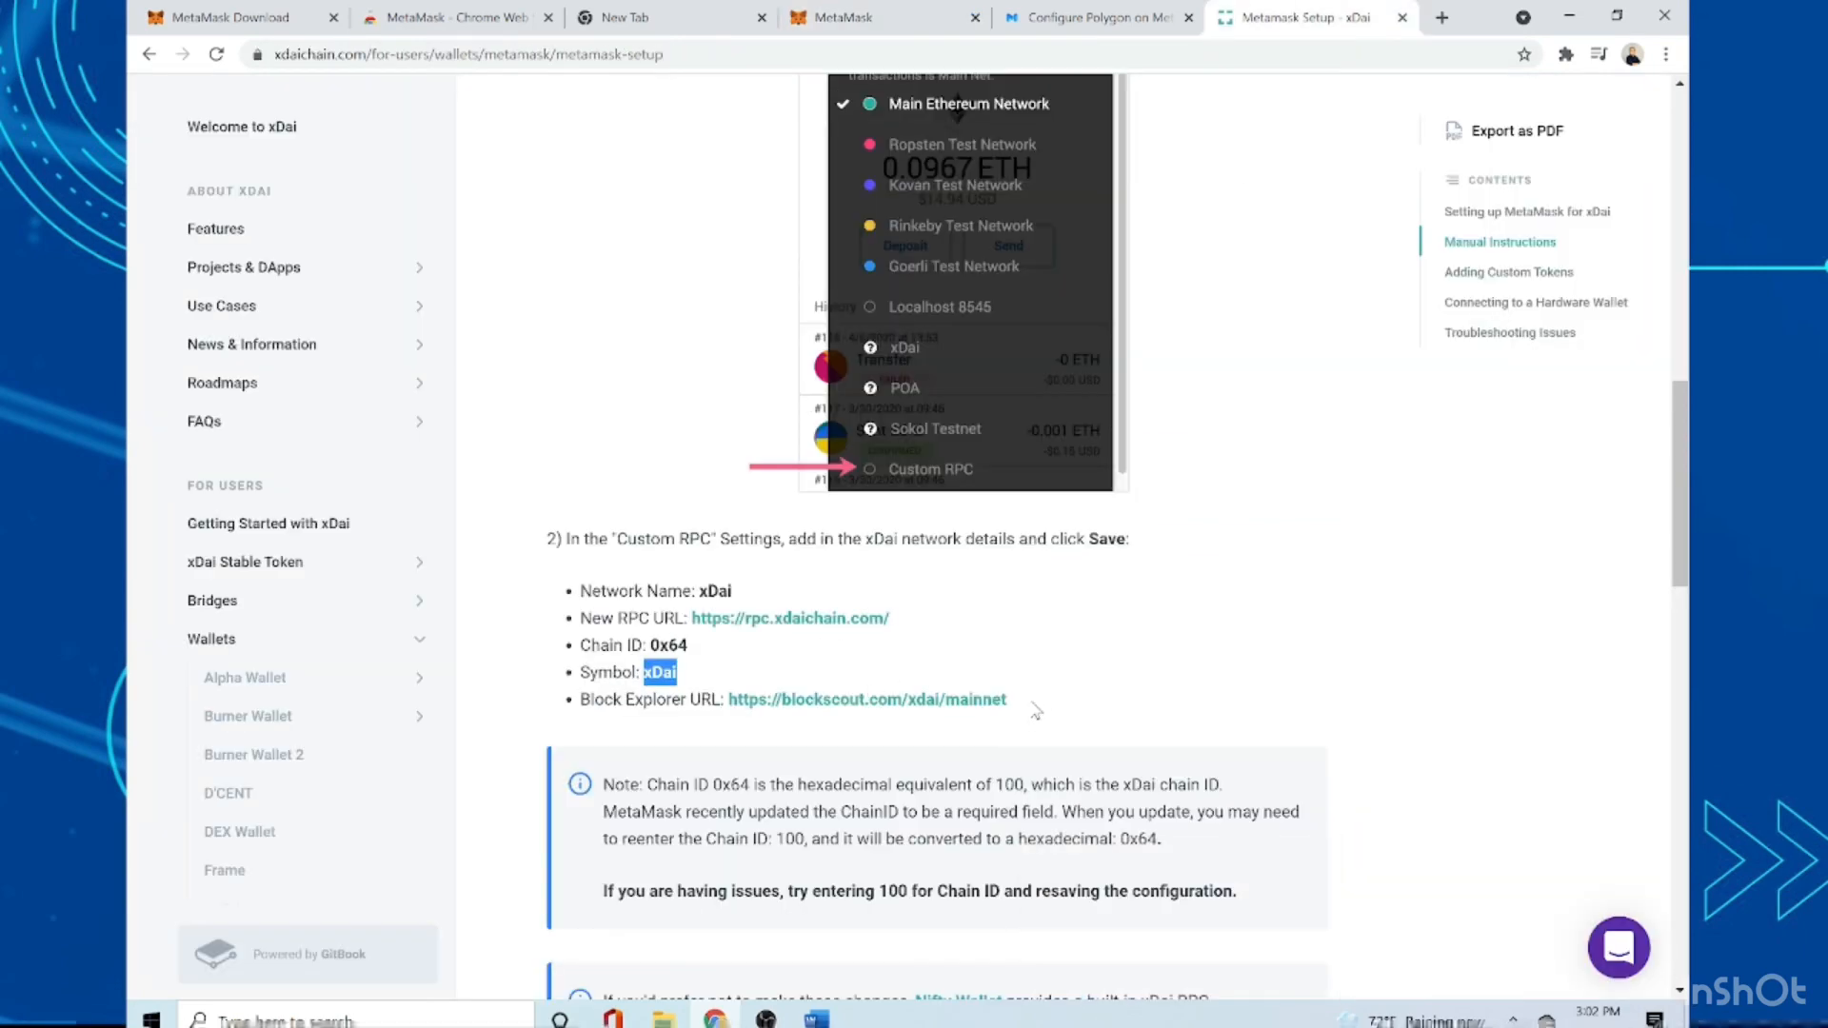
left_click_drag(1007, 700, 726, 700)
right_click(745, 709)
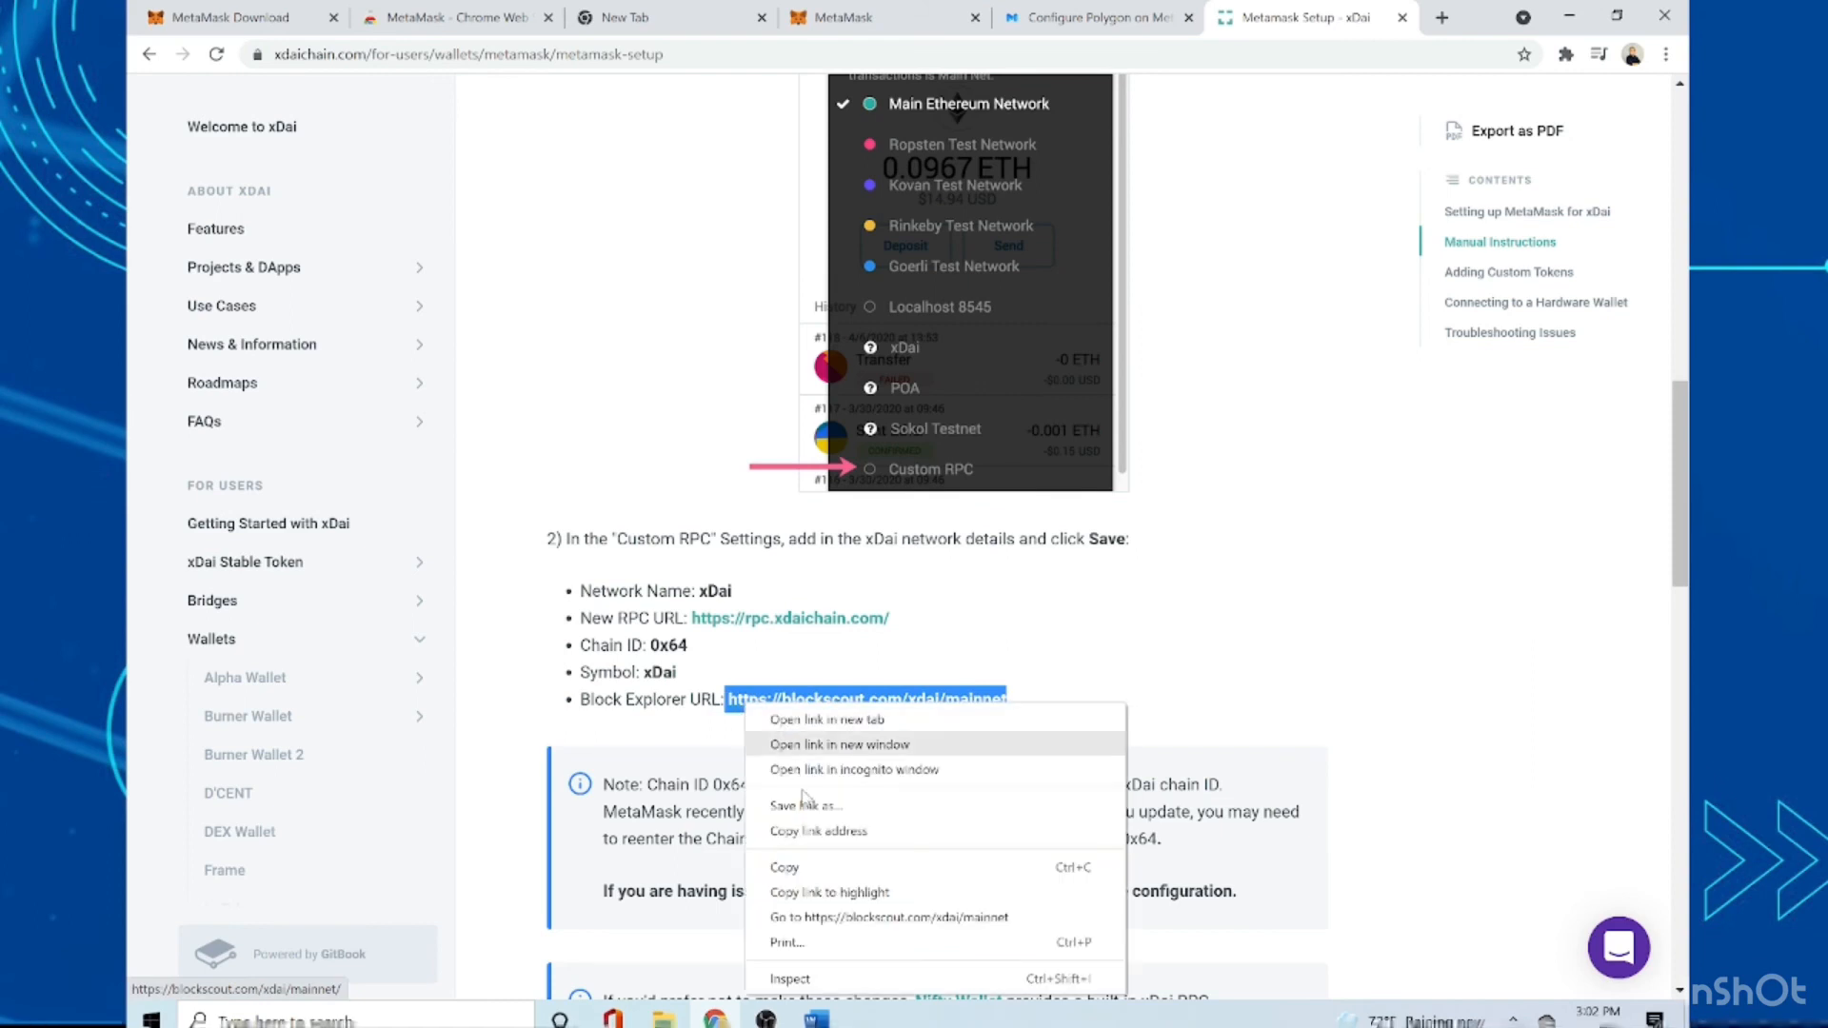
left_click(836, 868)
left_click(924, 17)
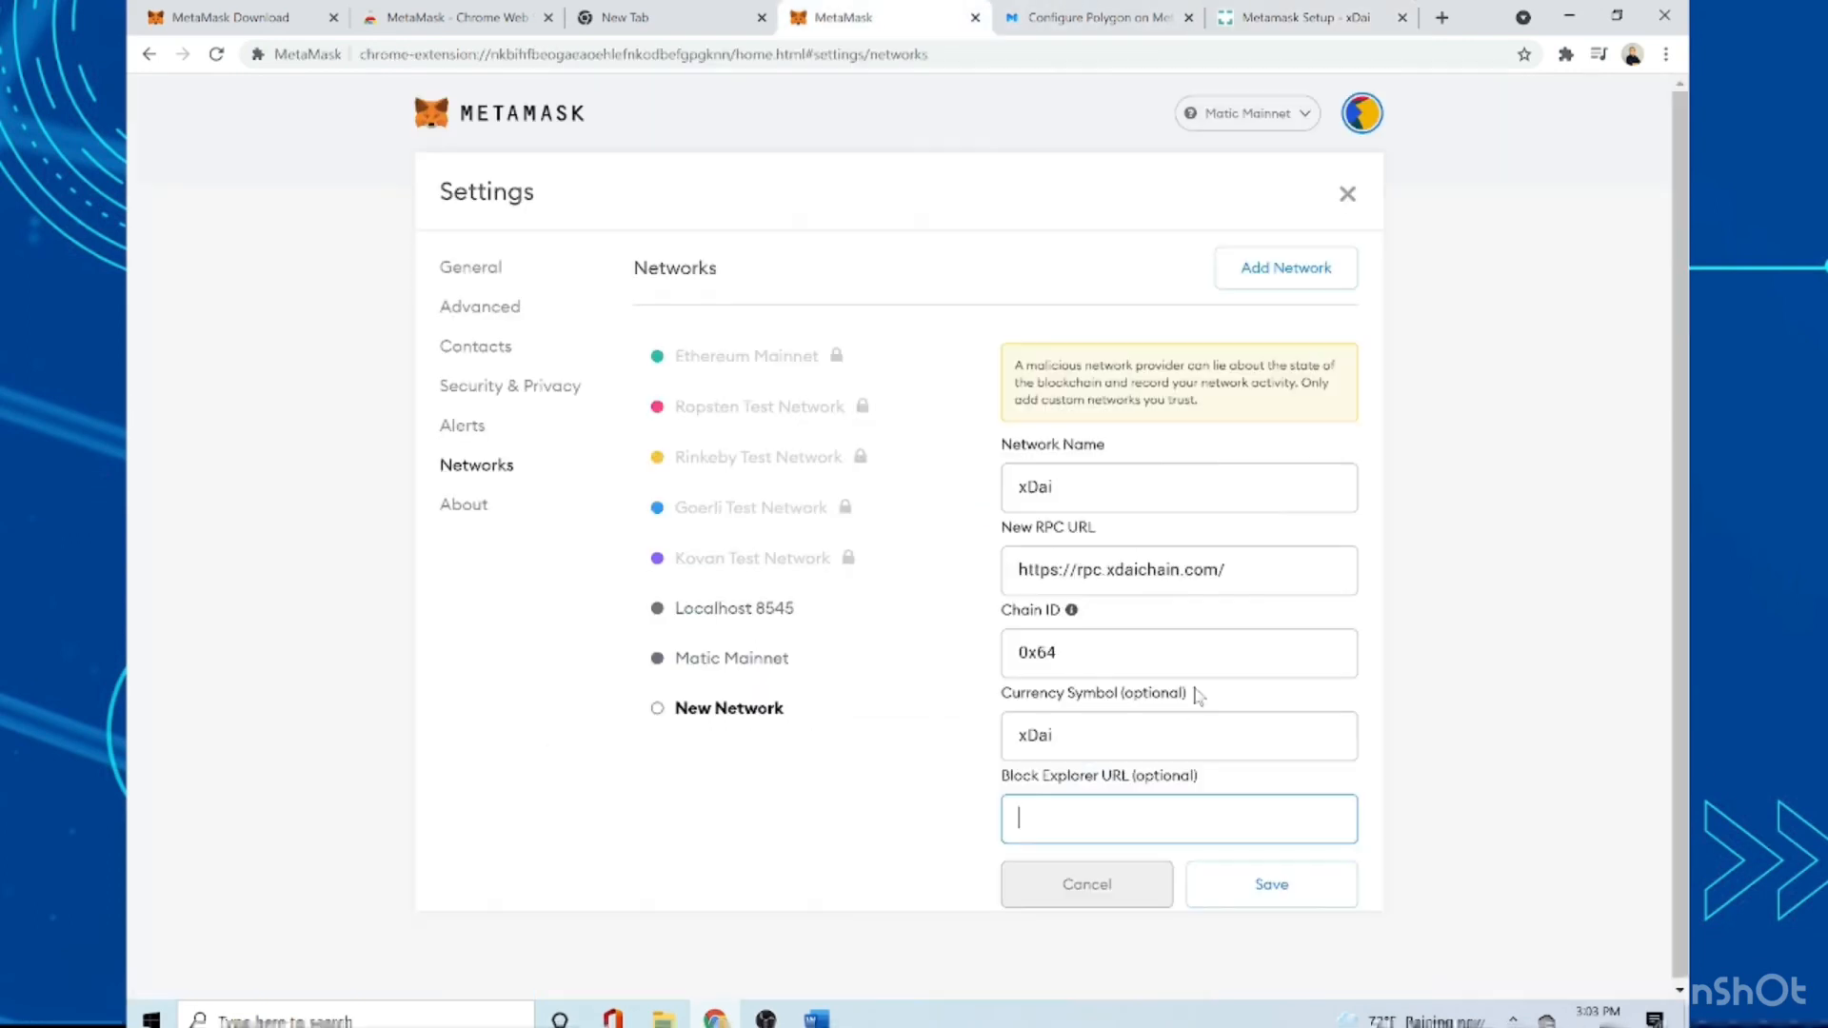
key("ctrl+v")
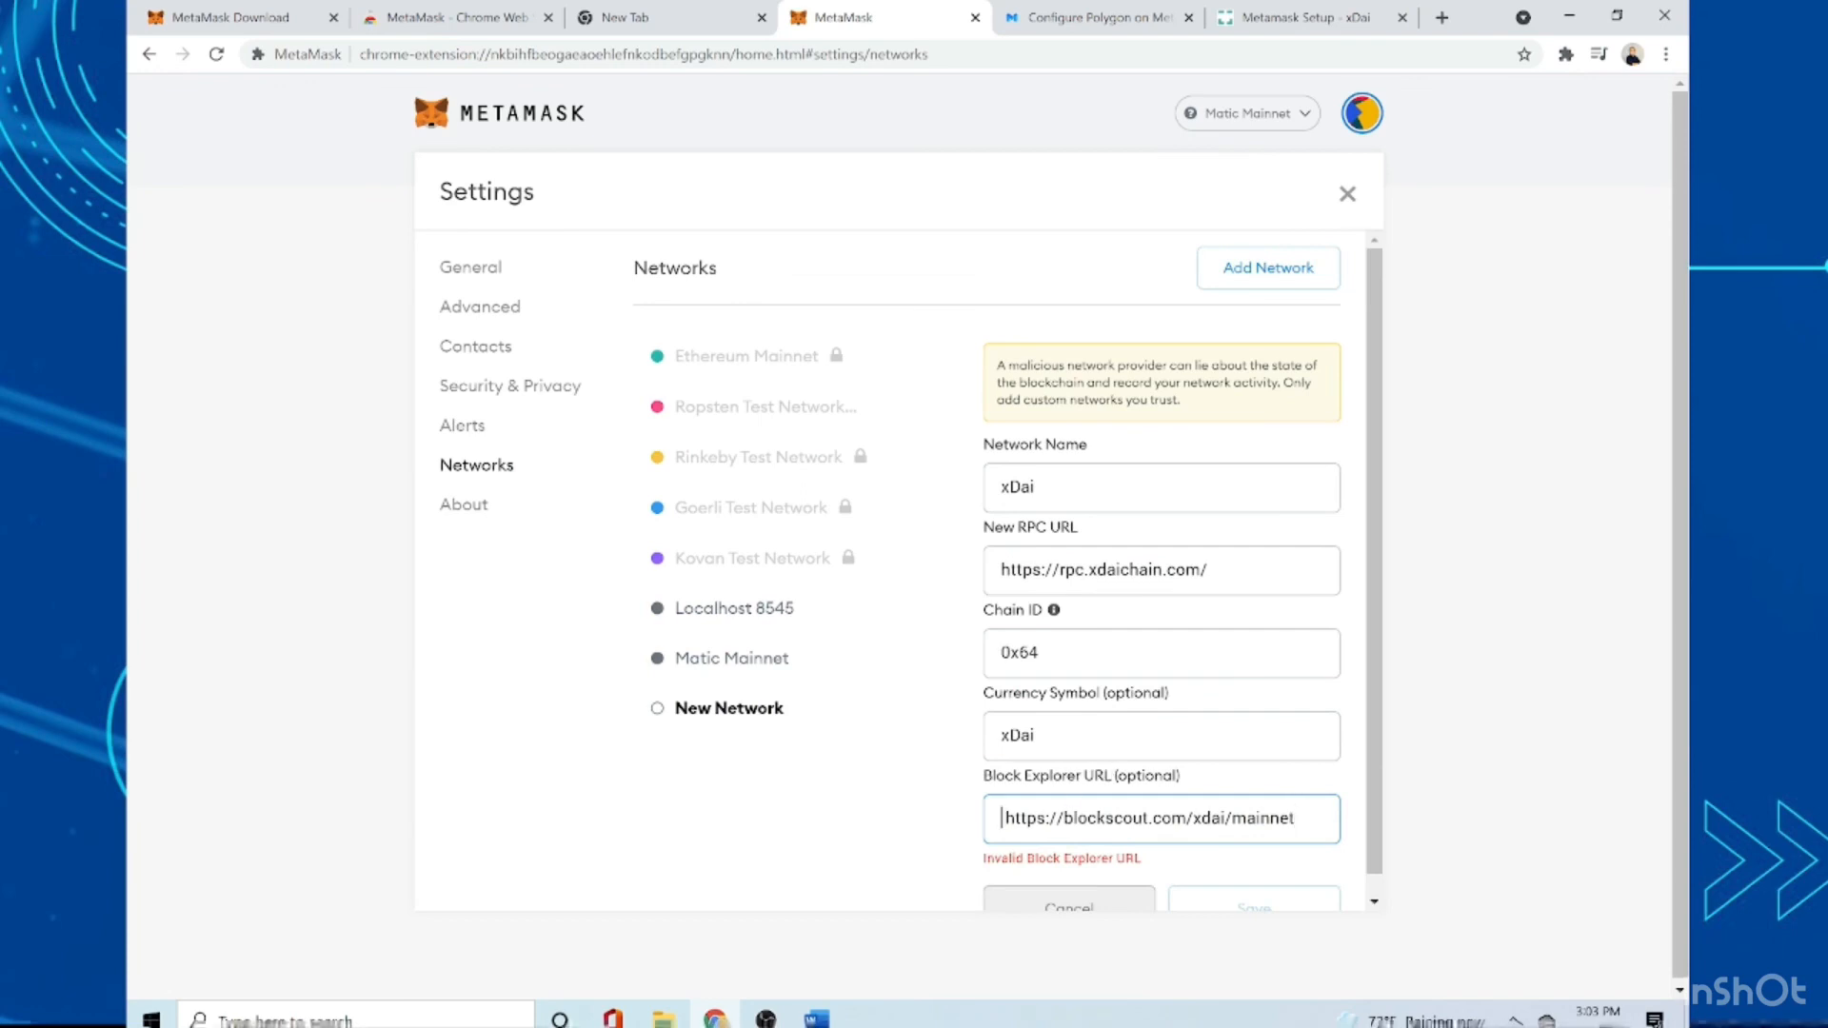
- Save the xDai network and switch the active network to Ethereum Mainnet
left_click(1267, 885)
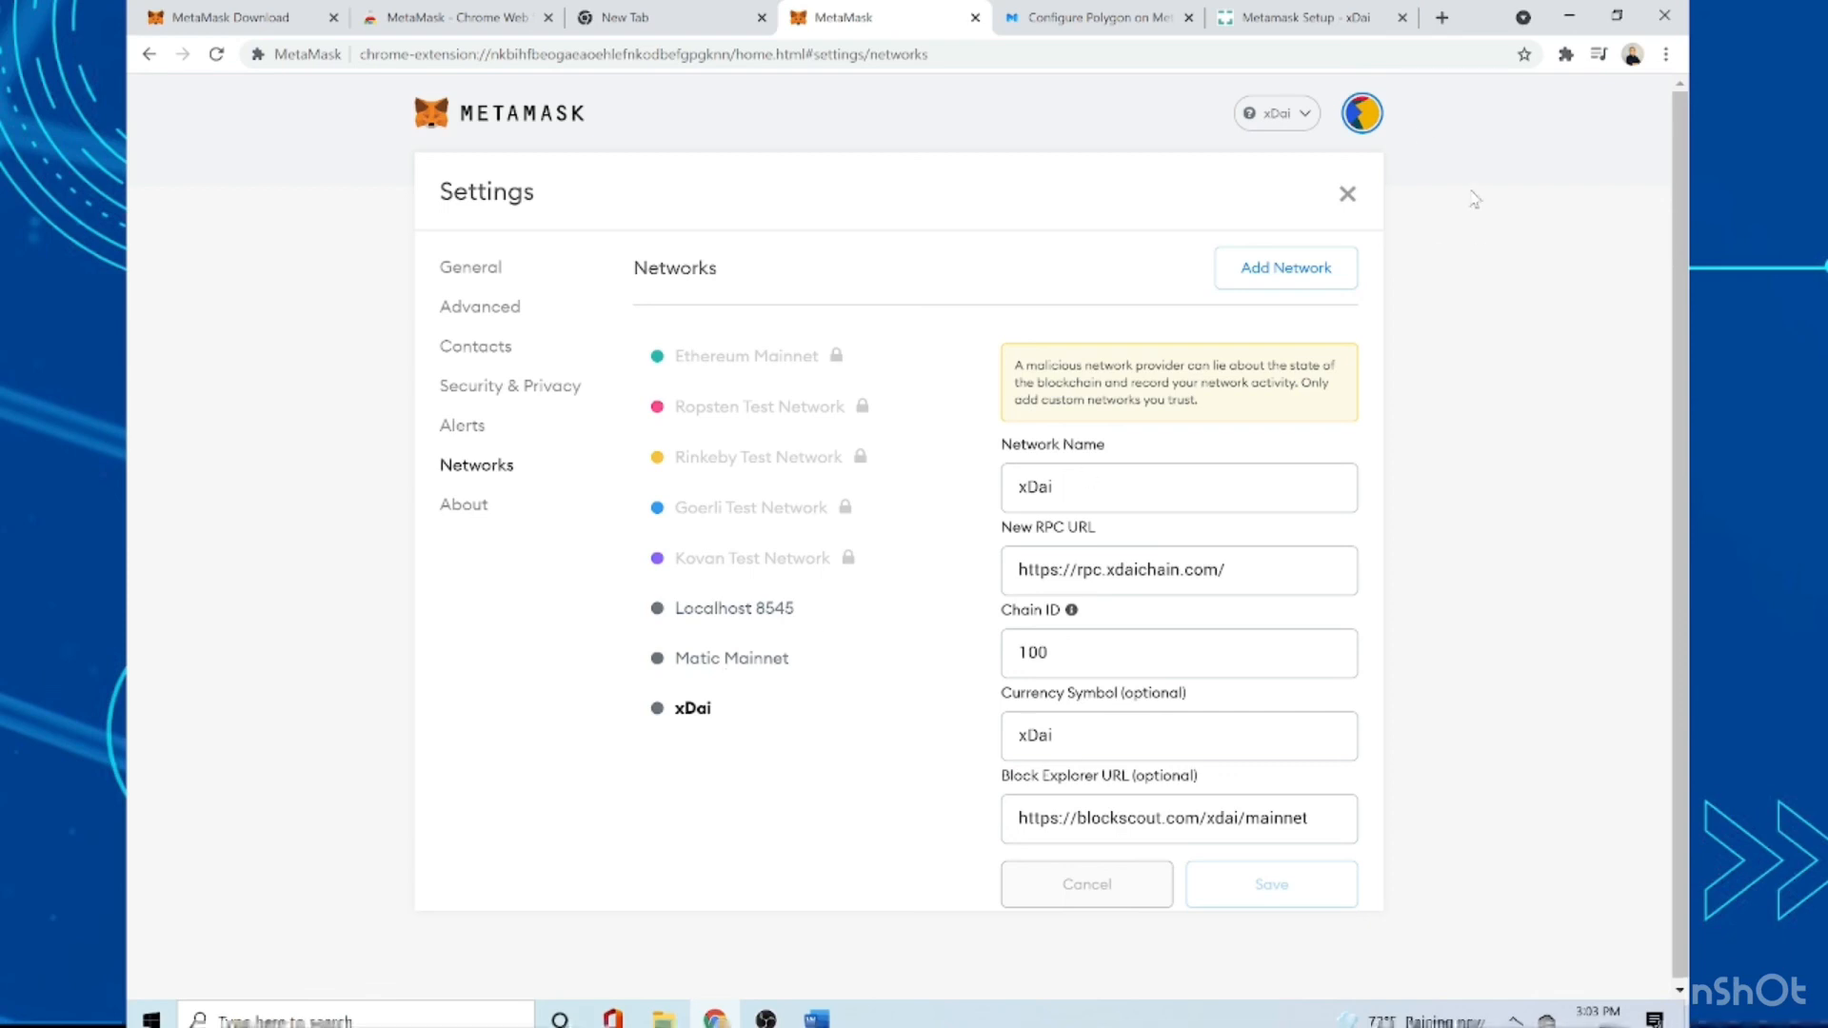
left_click(1307, 120)
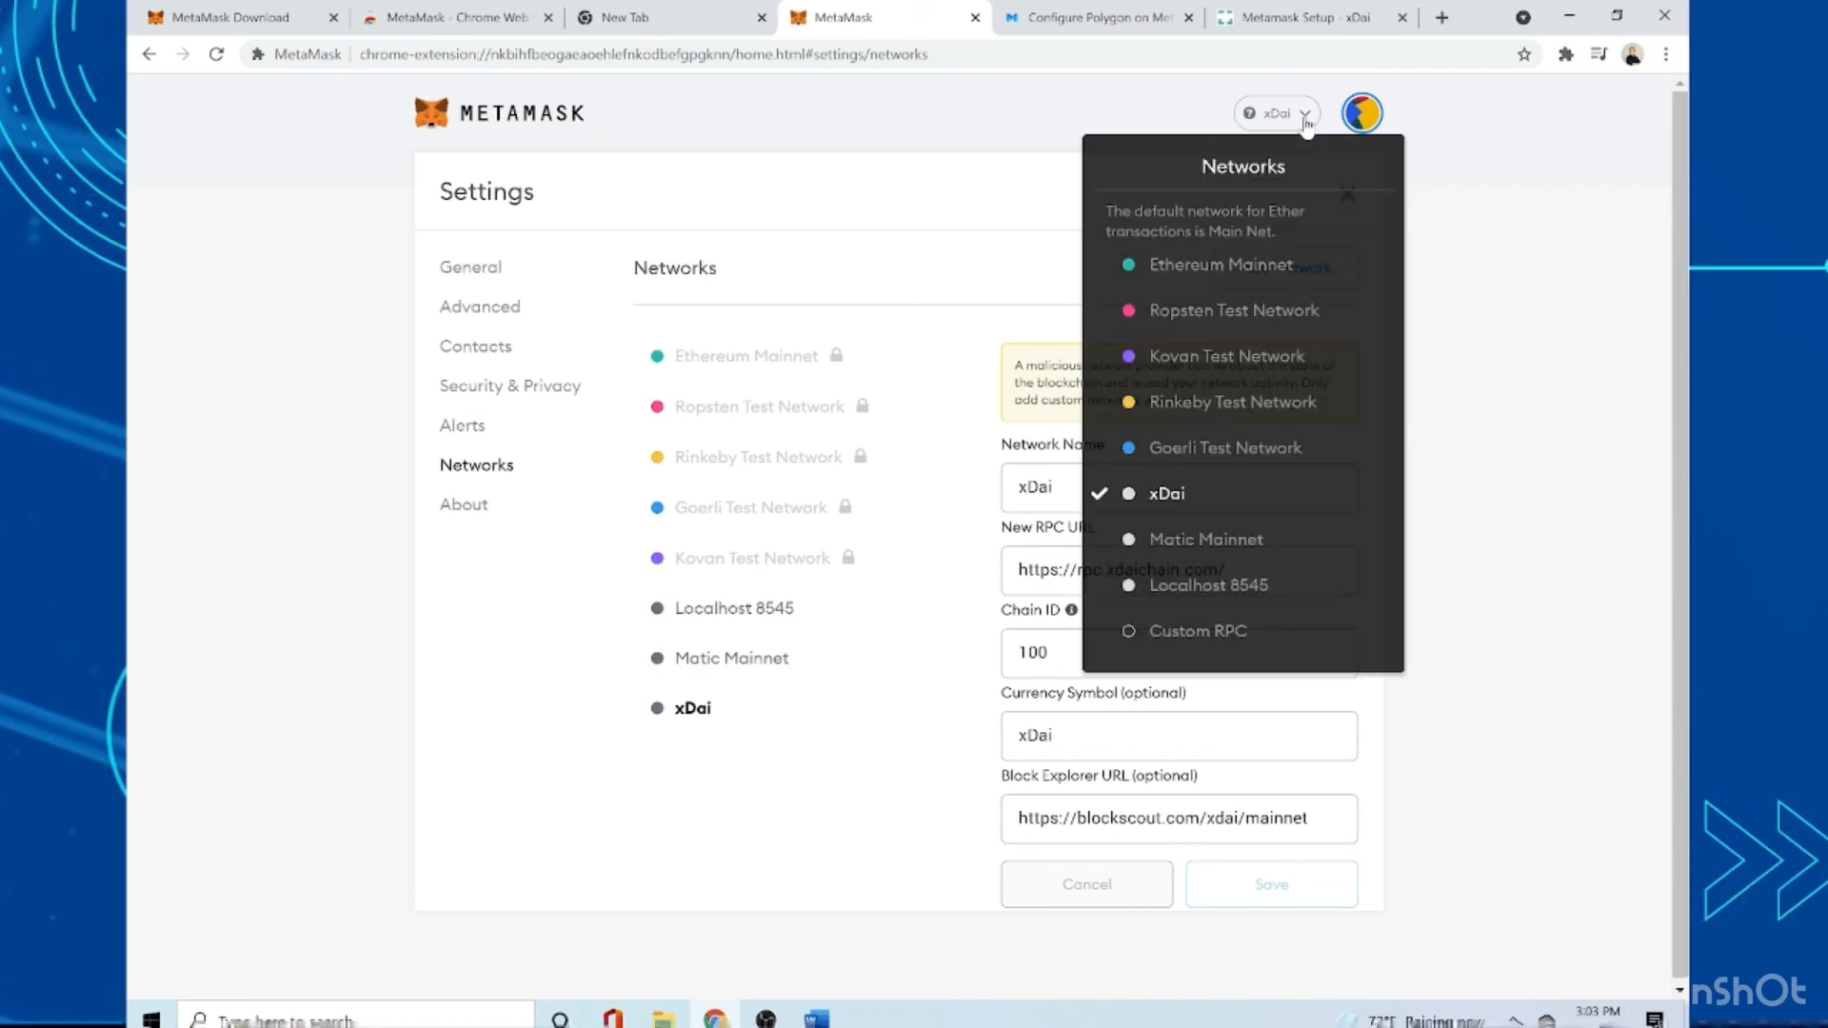
left_click(1292, 269)
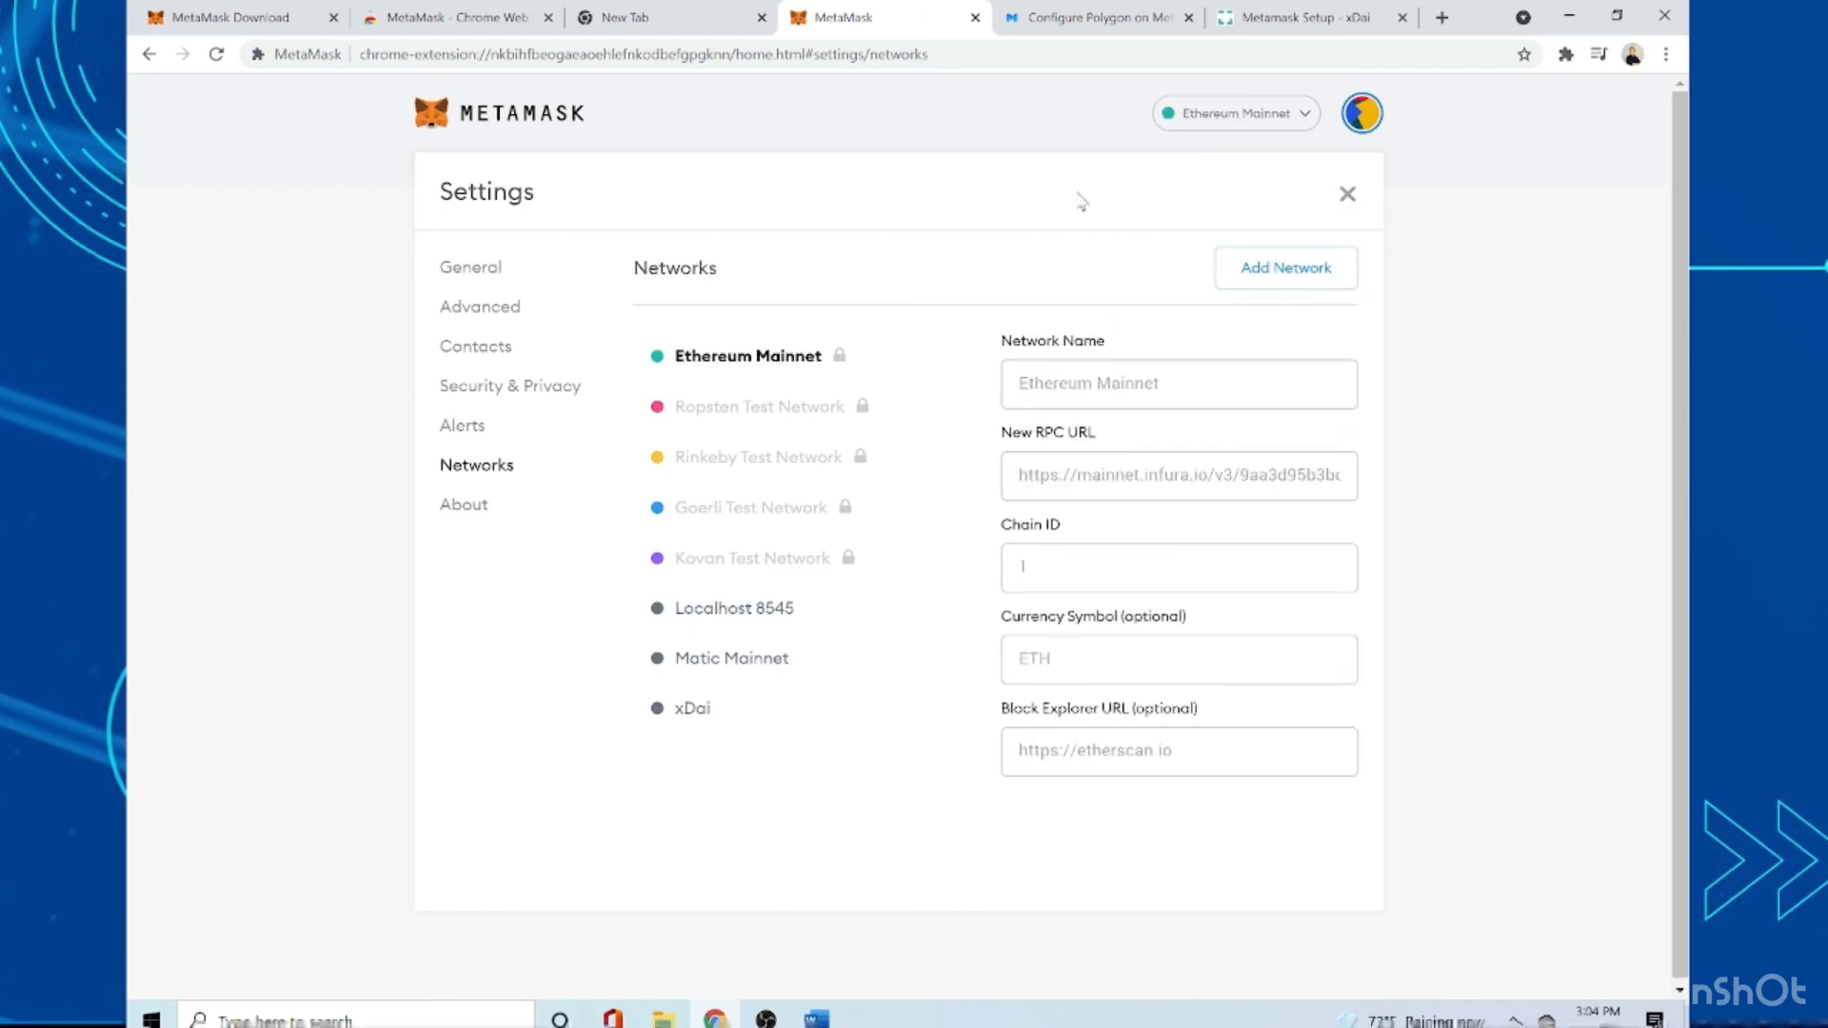